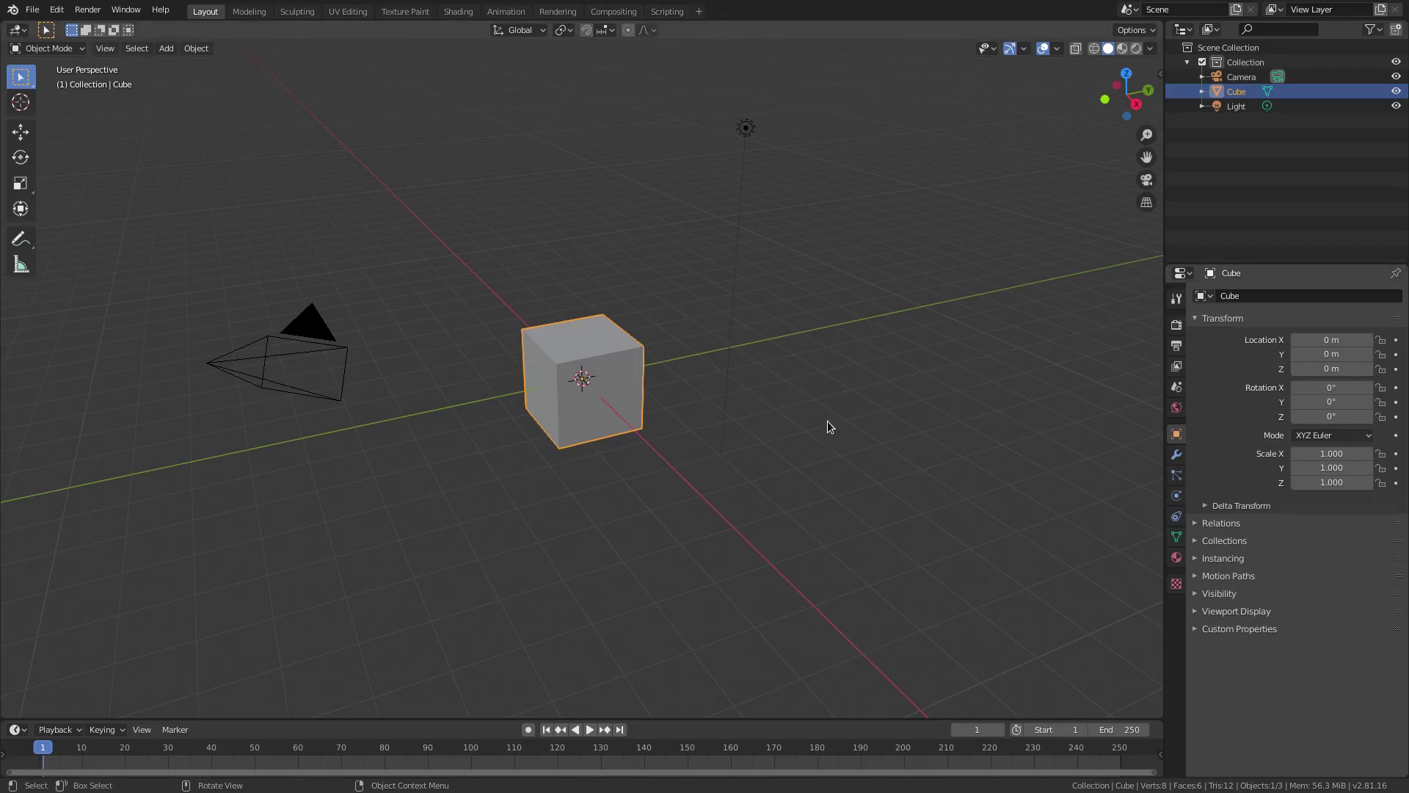
Delete the default cube and light from the scene
key(b)
drag(403, 52, 998, 670)
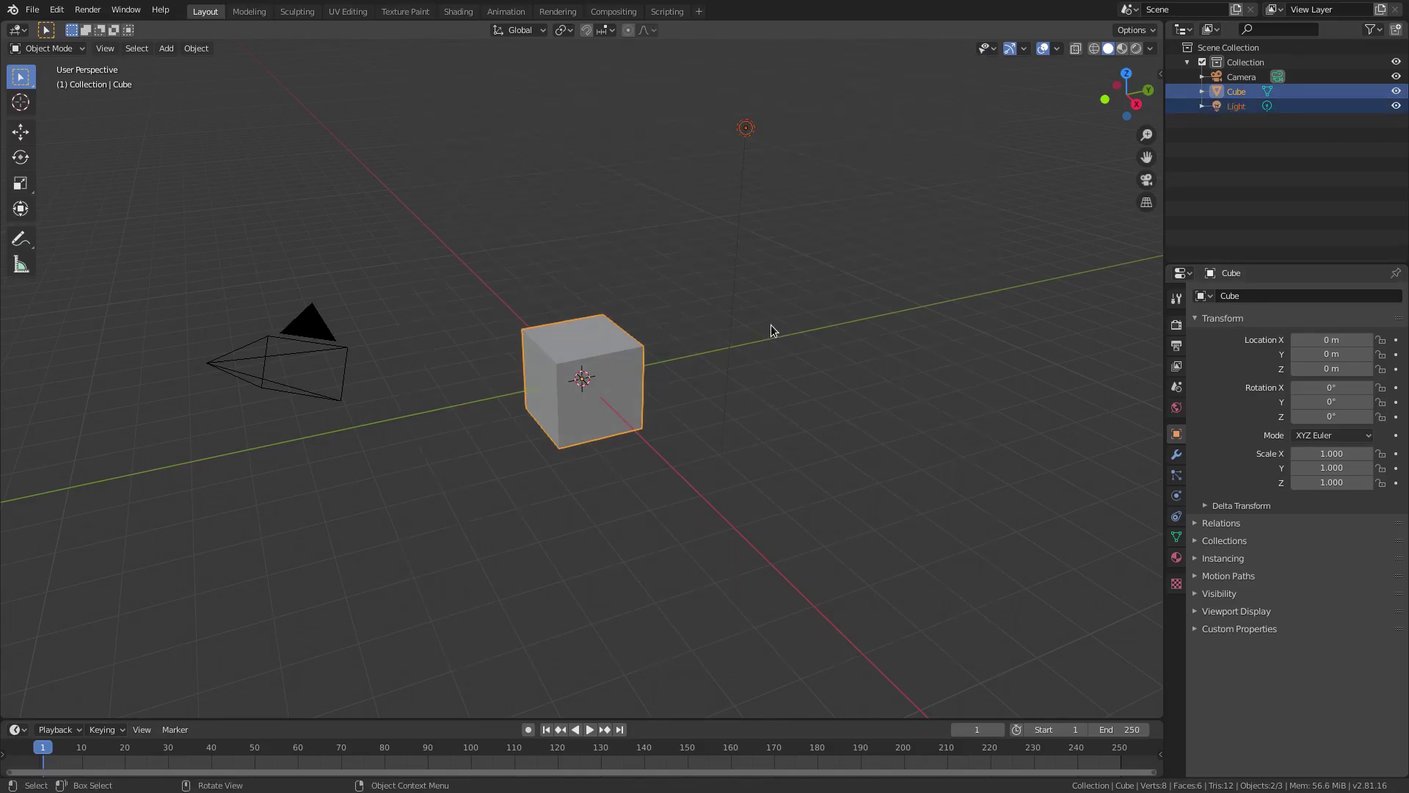
key(Delete)
Reset the camera's location and rotation, and rotate it 90° about the global X axis
click(314, 334)
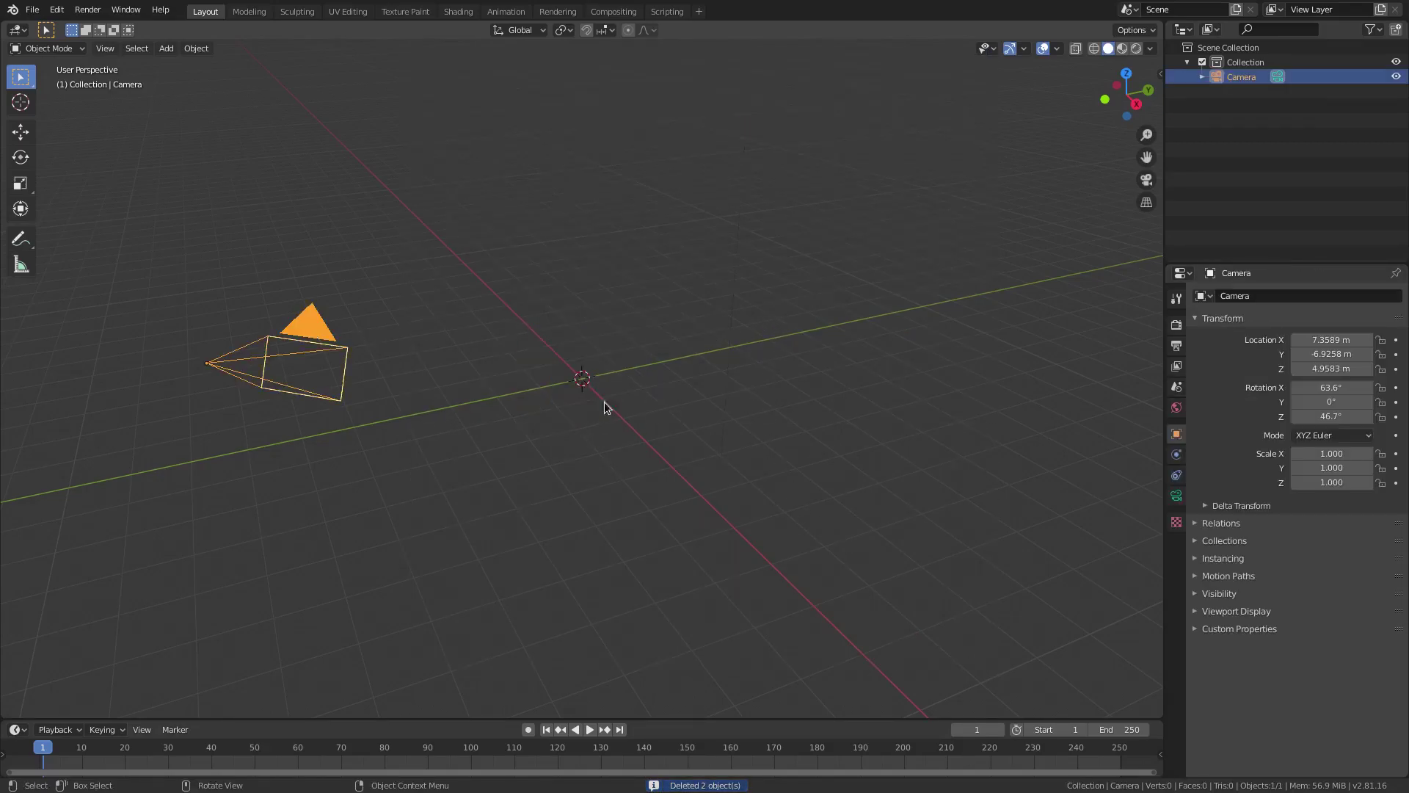
key(alt+g)
key(alt+r)
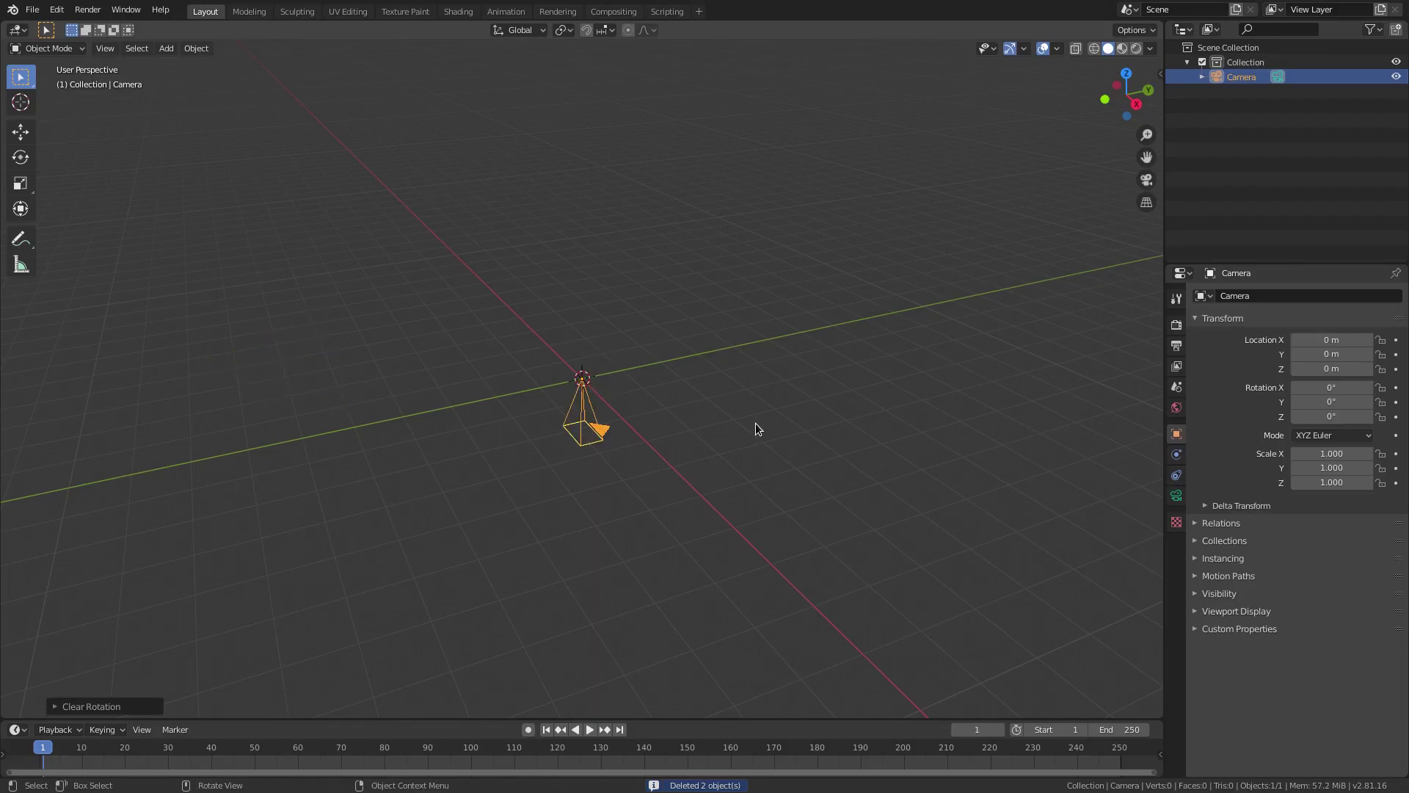
text(r)
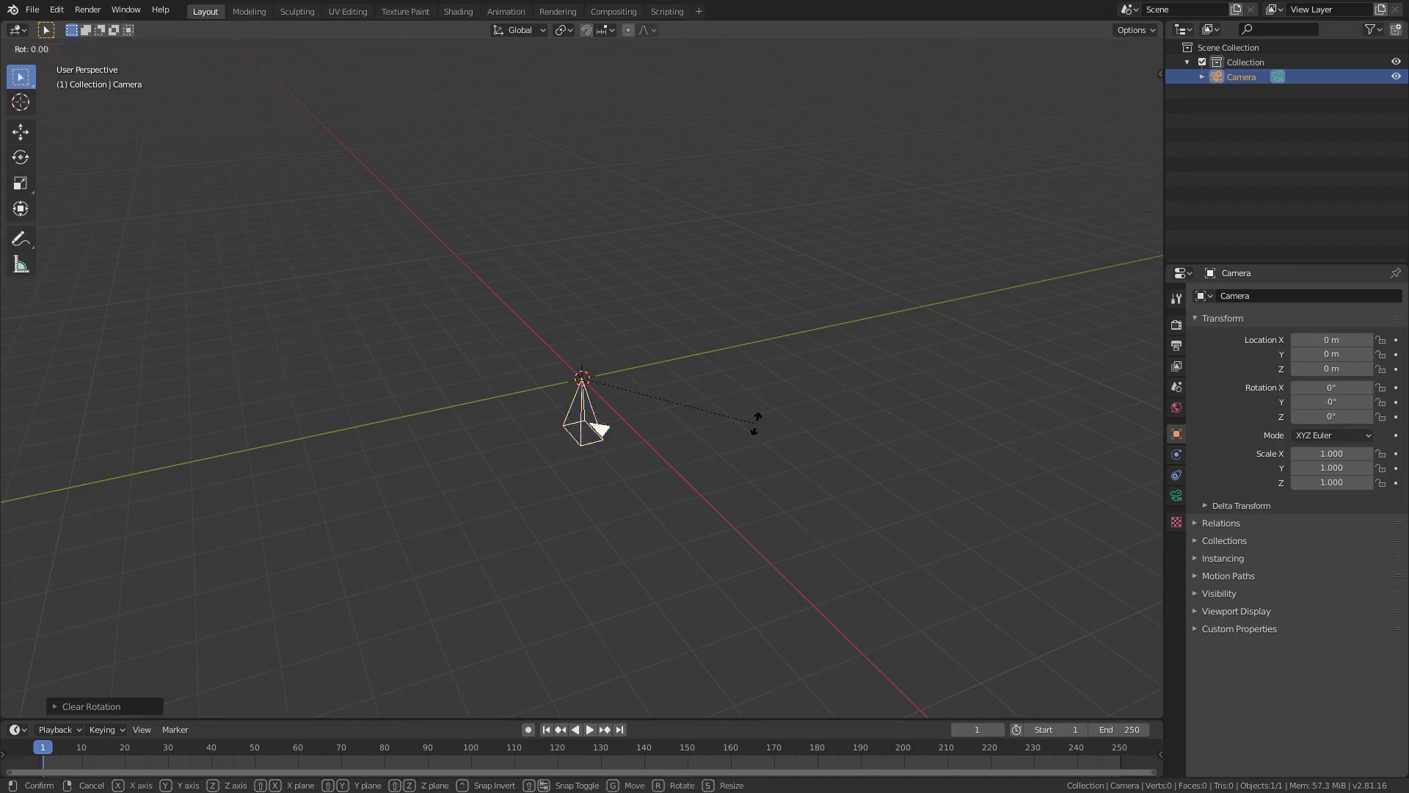
text(x90)
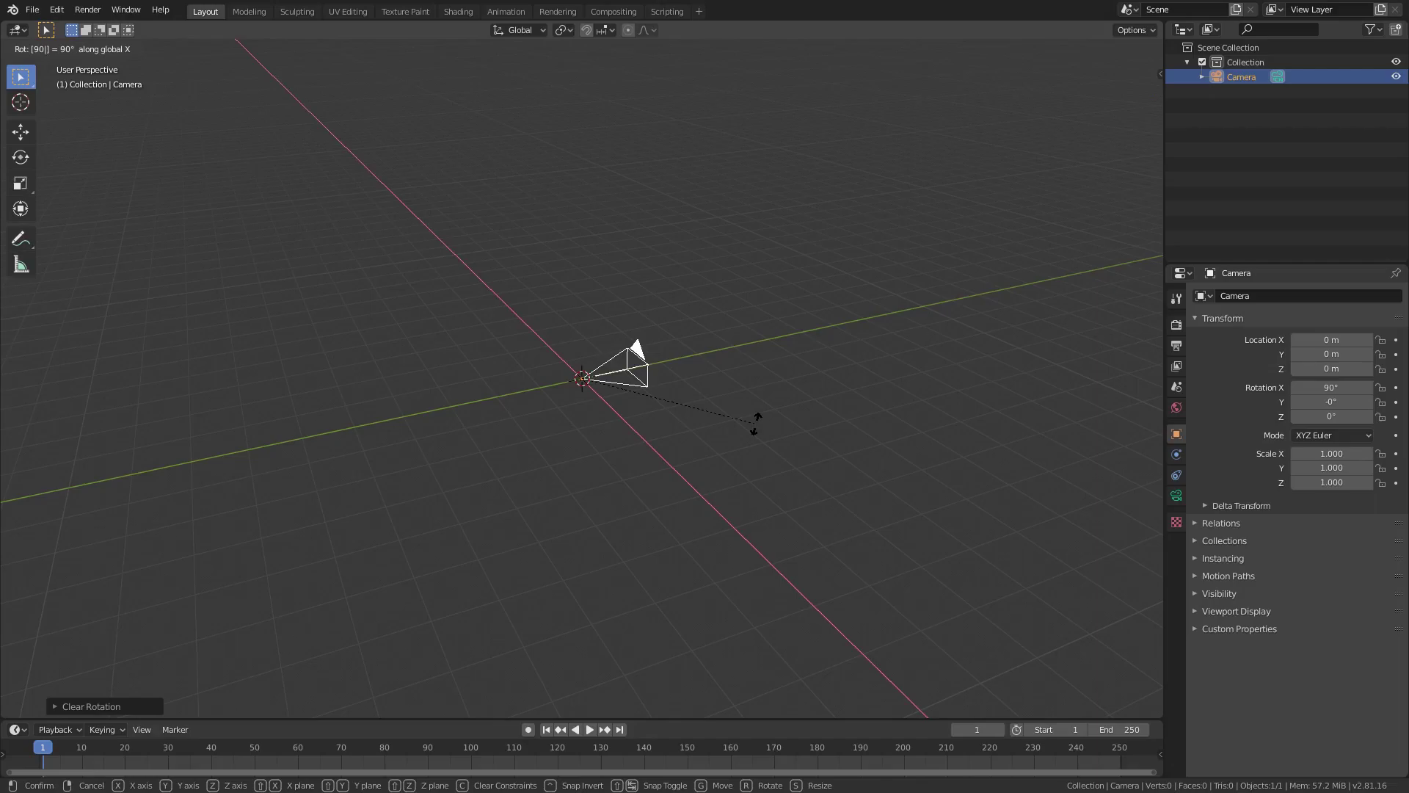
key(Return)
Move the camera back along the global Y axis to about -8.5 m and look through it
key(g)
key(y)
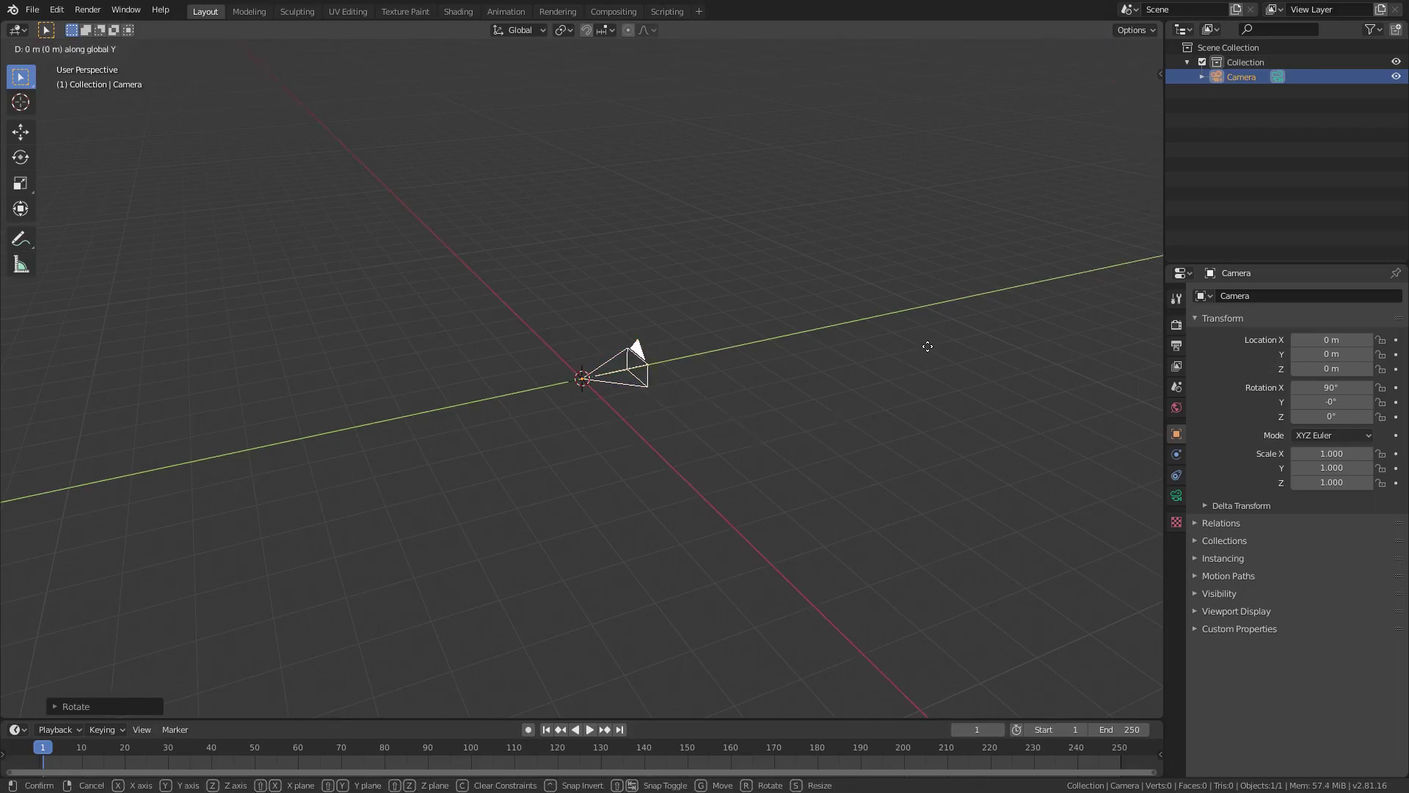
click(913, 430)
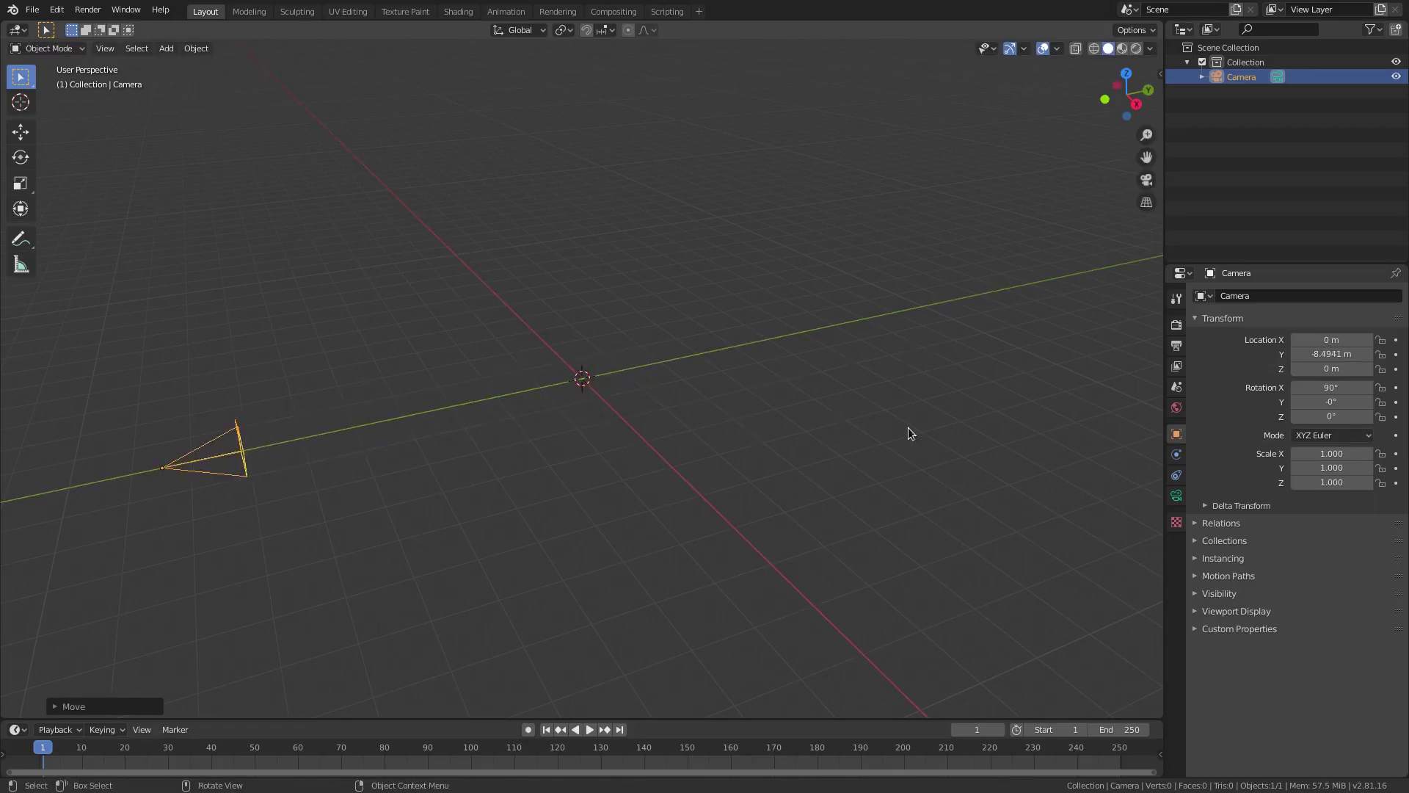
key(KP_0)
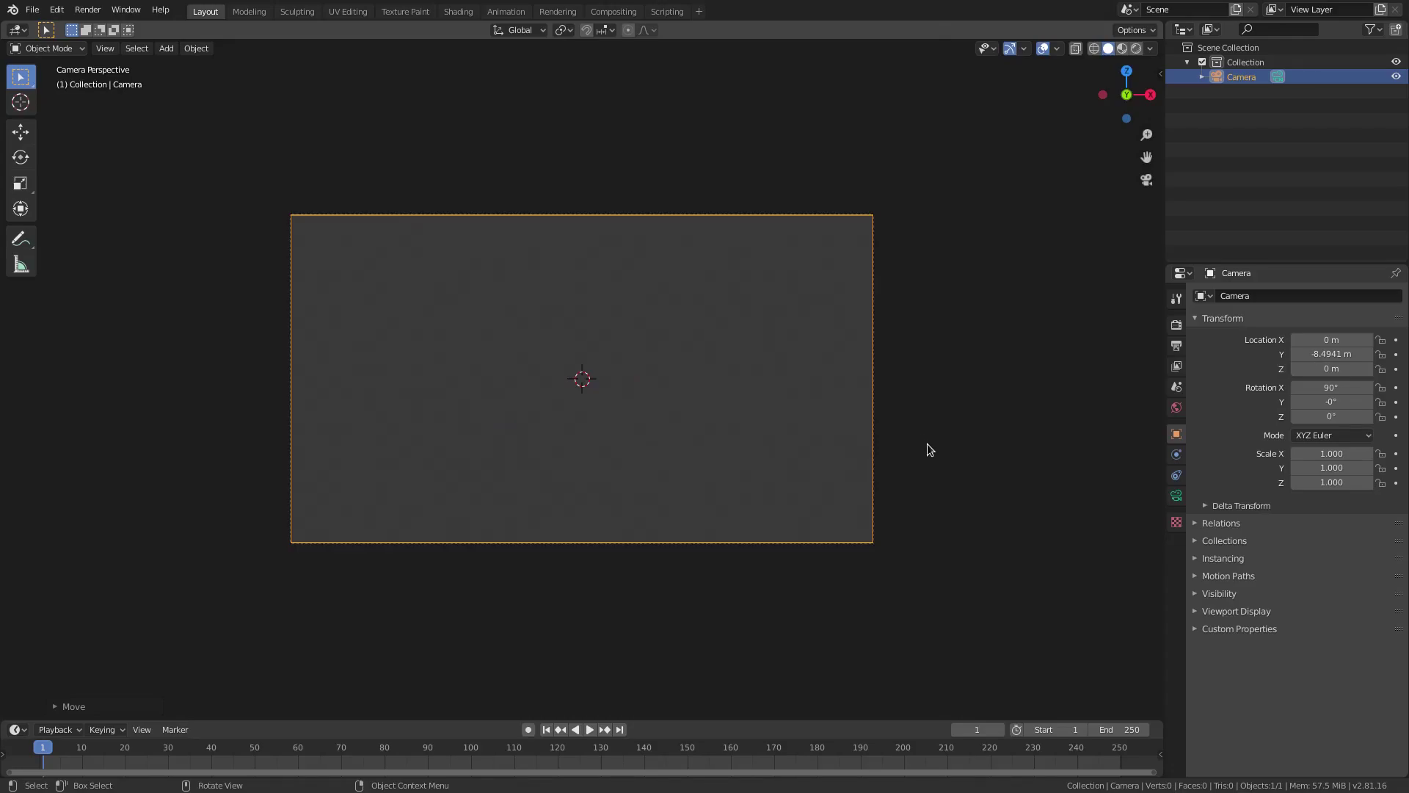
scroll(948, 472, up, 4)
scroll(949, 471, down, 2)
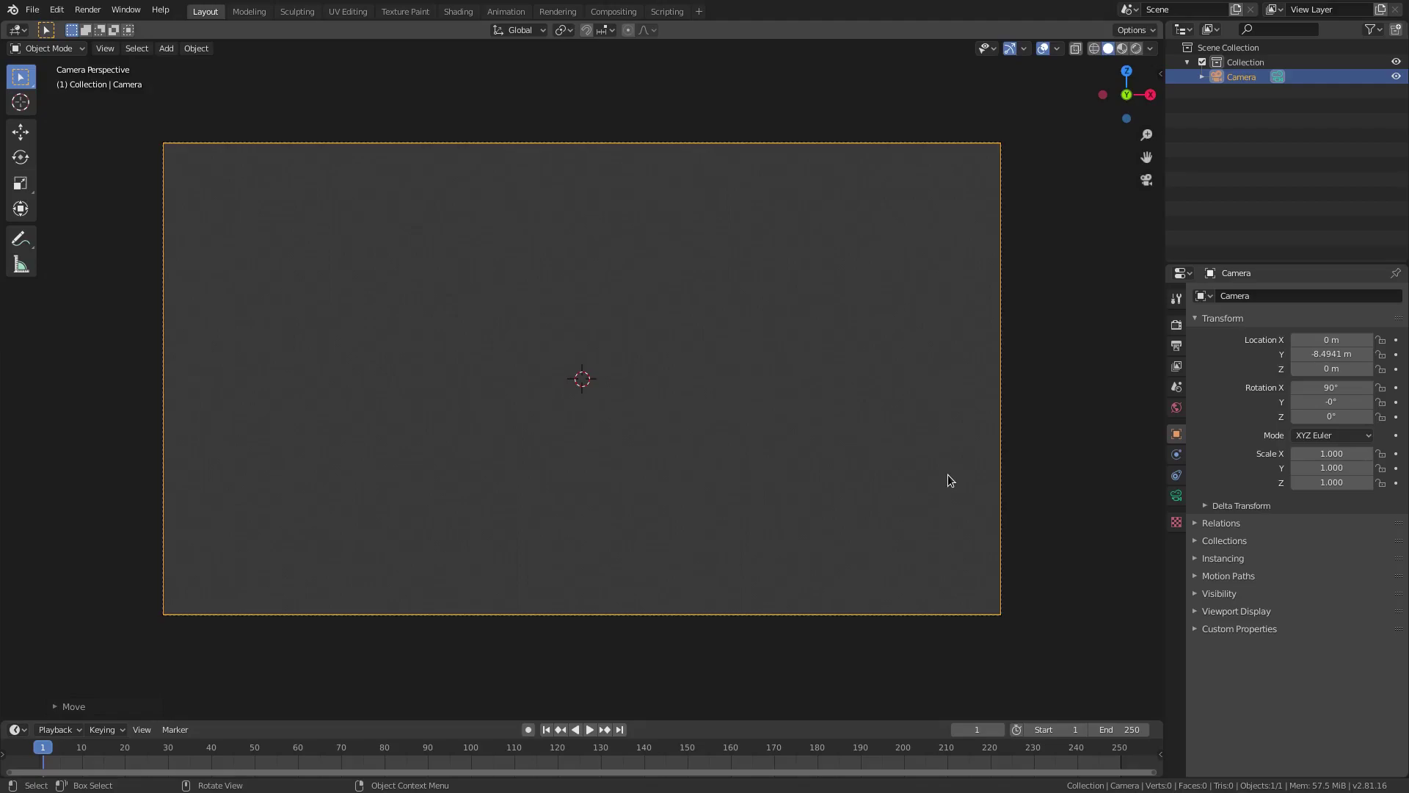
Add a text object at the origin and rotate it 90° about the global X axis
key(shift+a)
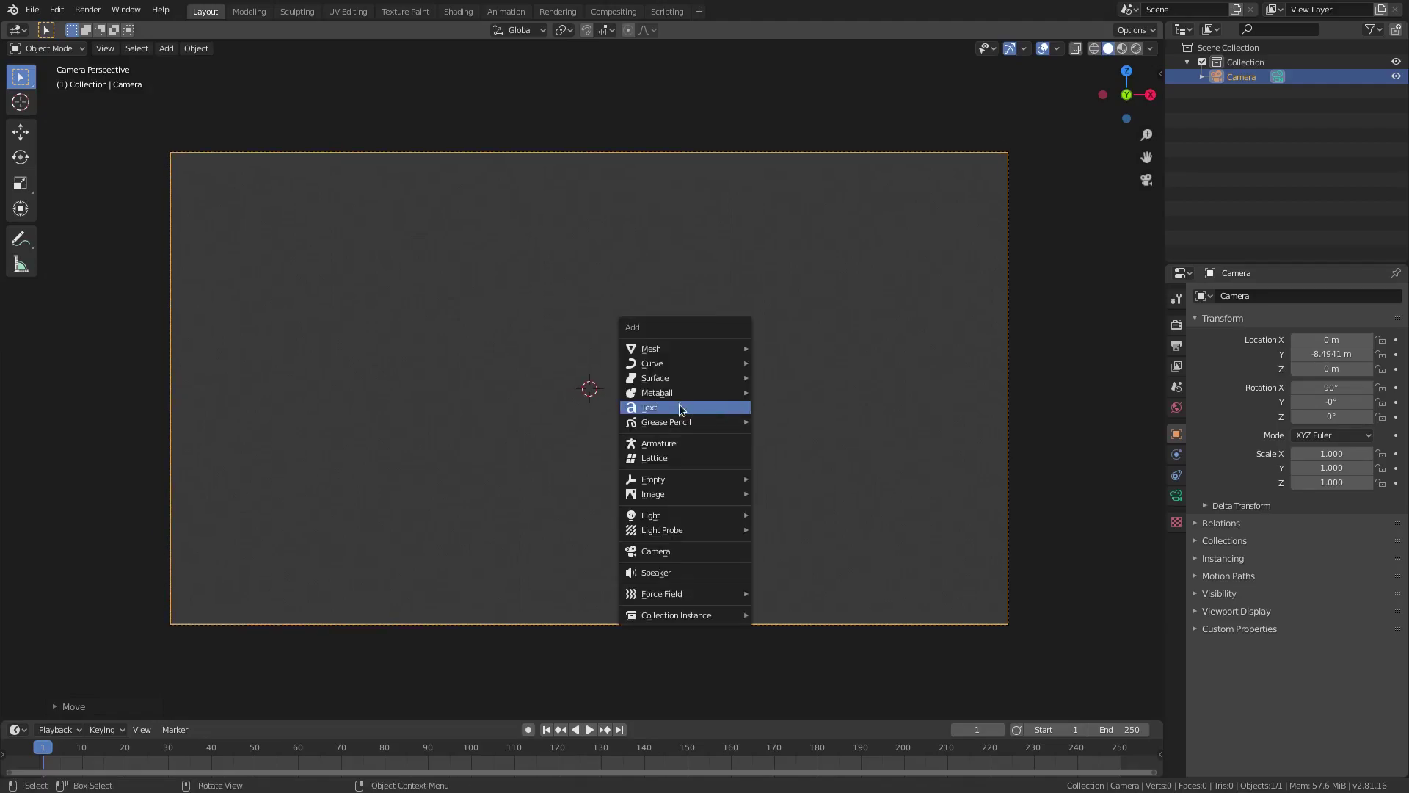
click(673, 408)
middle_drag(676, 406, 676, 475)
mouse_move(903, 472)
middle_down()
mouse_move(874, 434)
mouse_move(888, 461)
middle_up()
text(rx90)
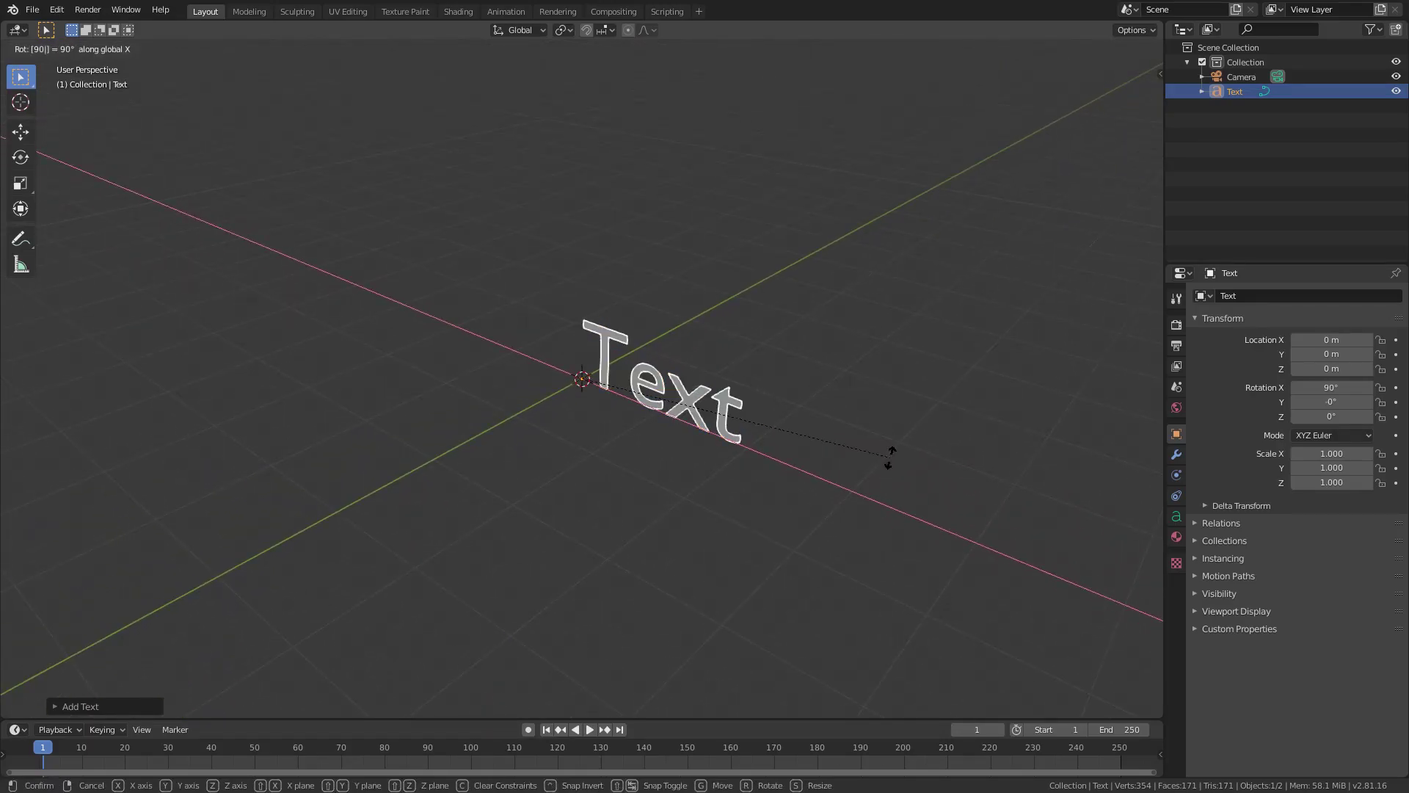
key(Return)
Switch to the camera view and shorten the text object's content to the single letter "T"
middle_drag(762, 460, 792, 423)
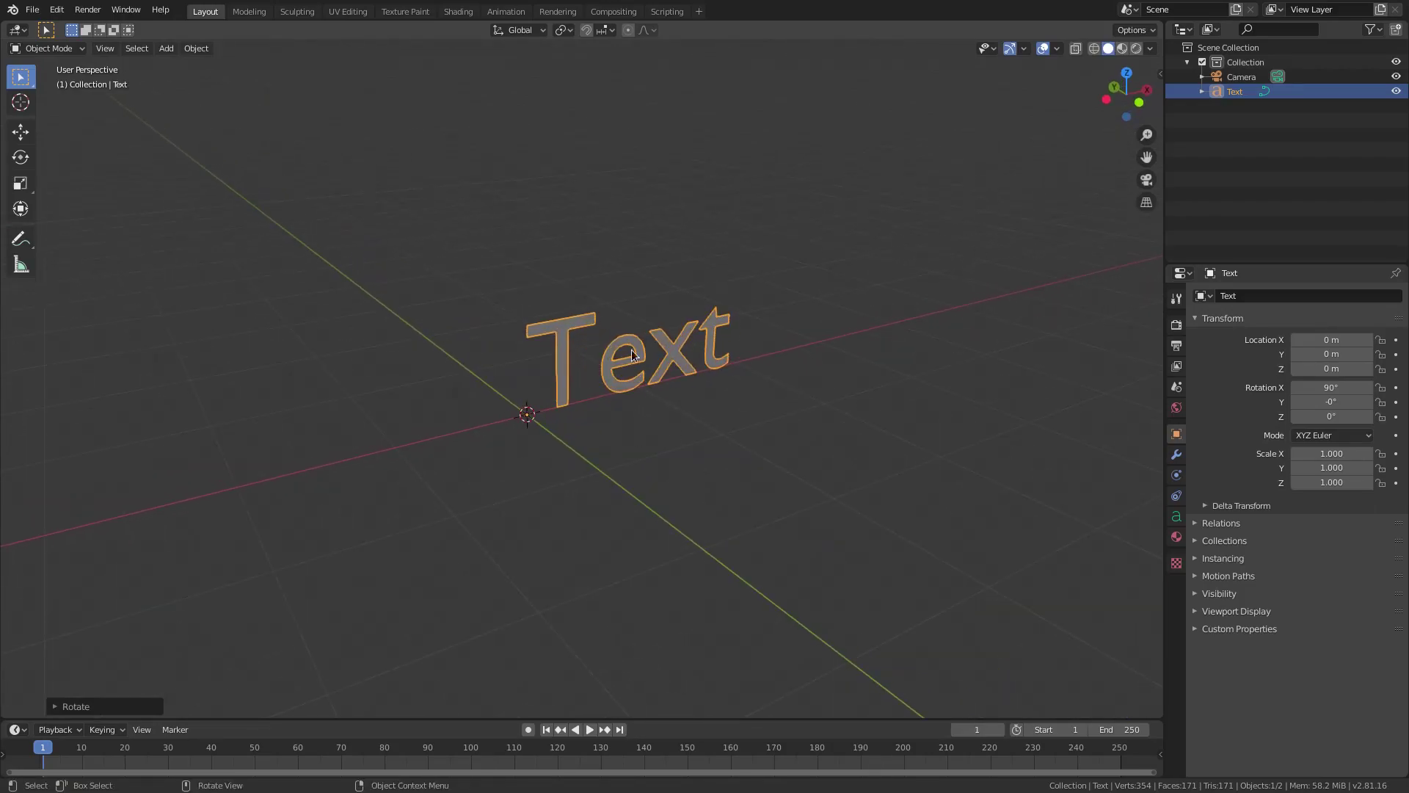
key(KP_0)
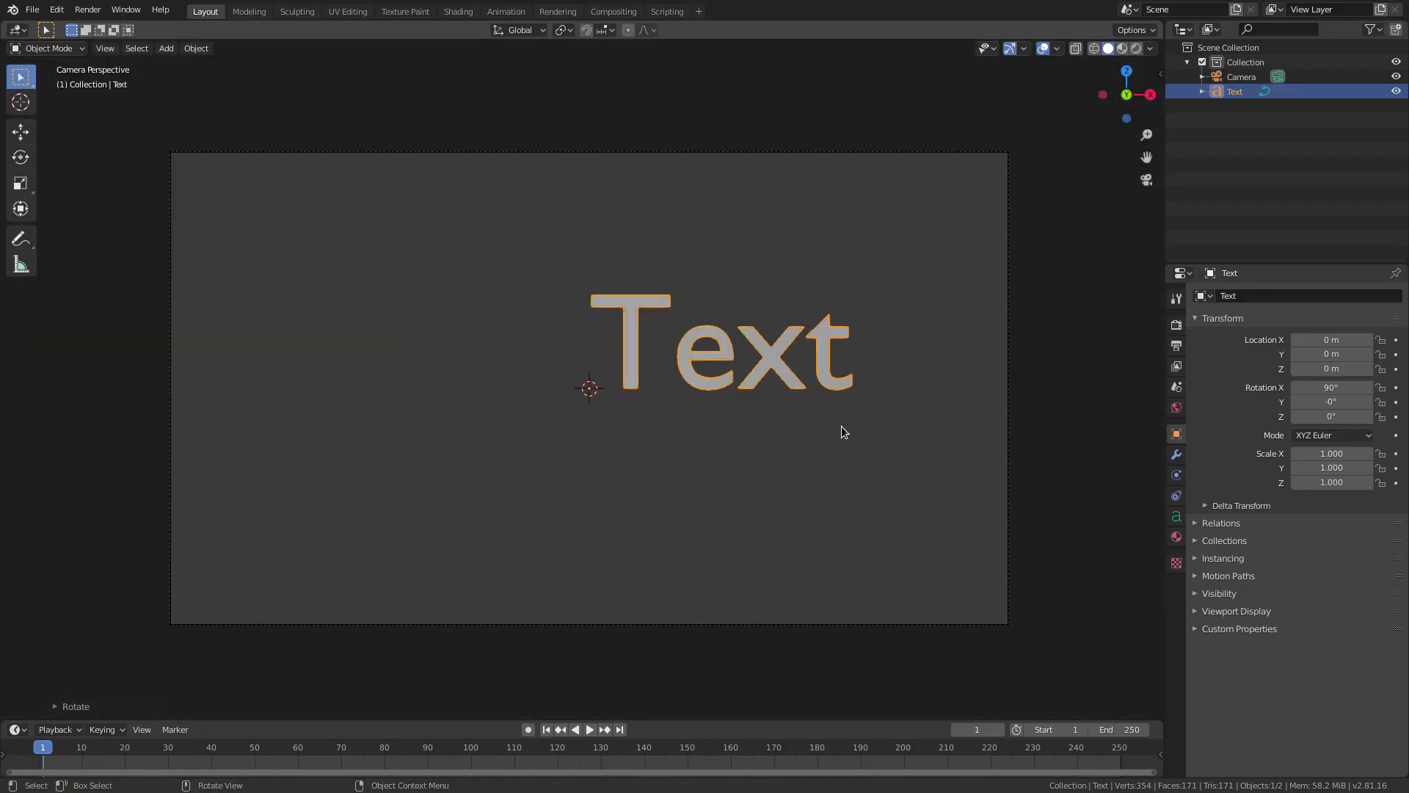
shift+middle_drag(848, 425, 837, 427)
key(Tab)
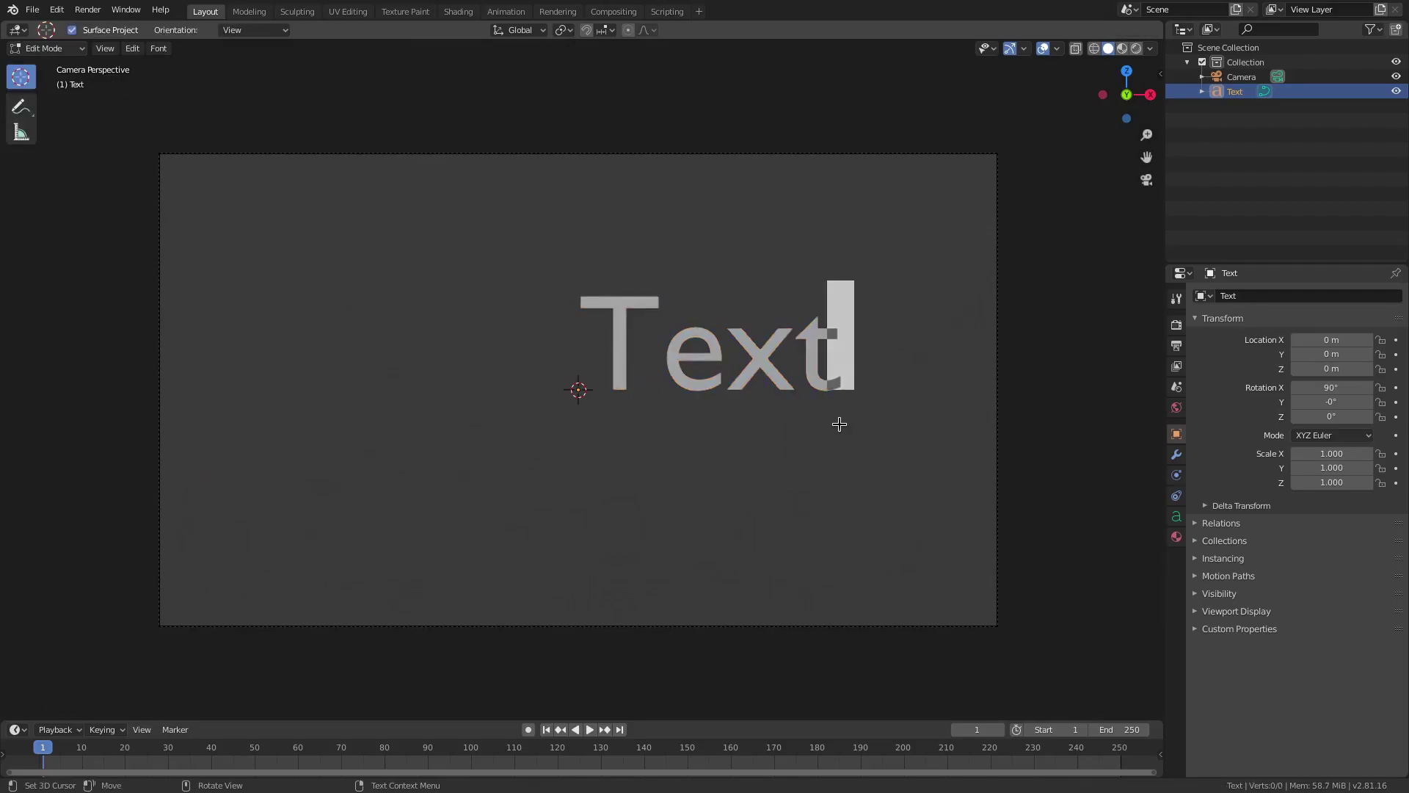
key(BackSpace)
key(BackSpace)
key(BackSpace)
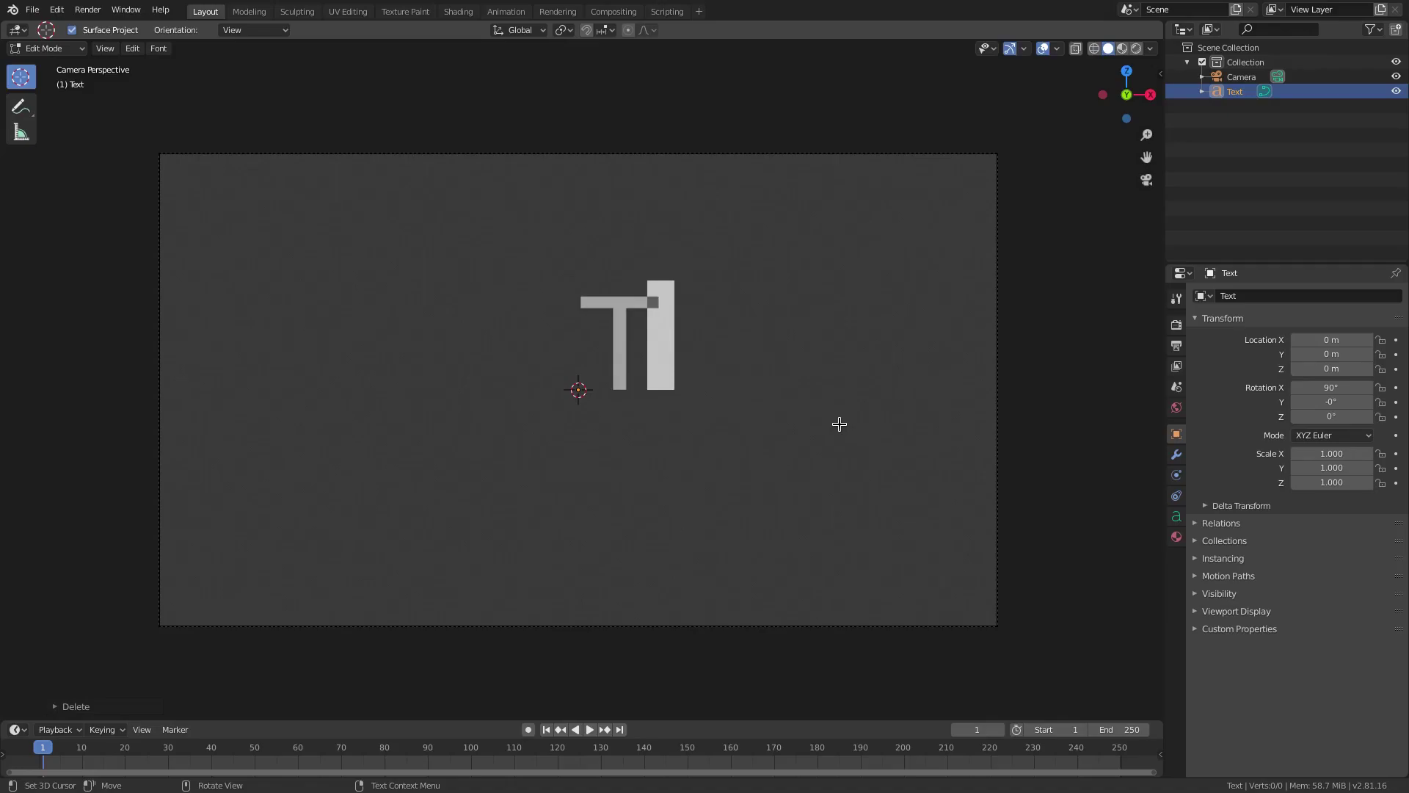
key(Tab)
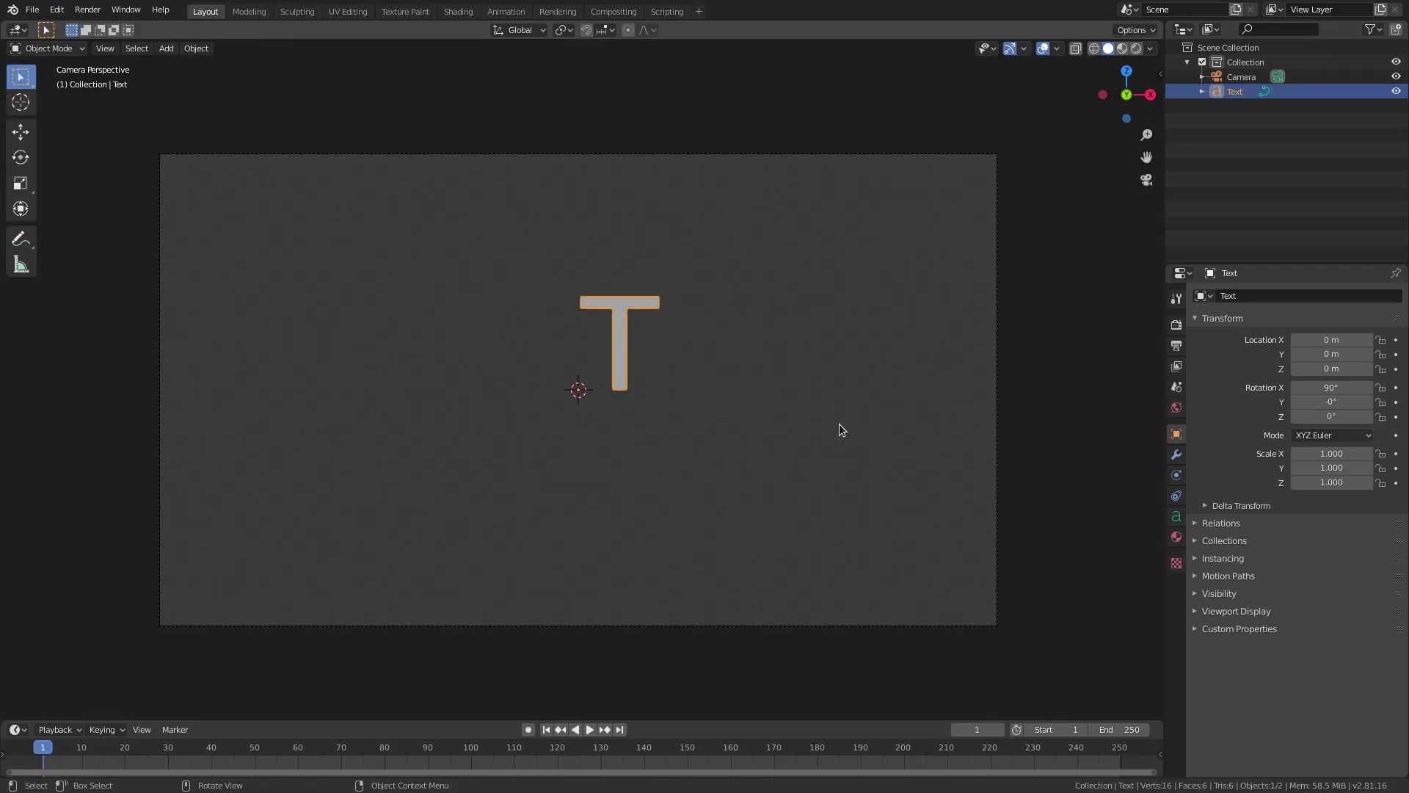
key(Tab)
key(Tab)
Set the text object's horizontal paragraph alignment to Center
click(1177, 516)
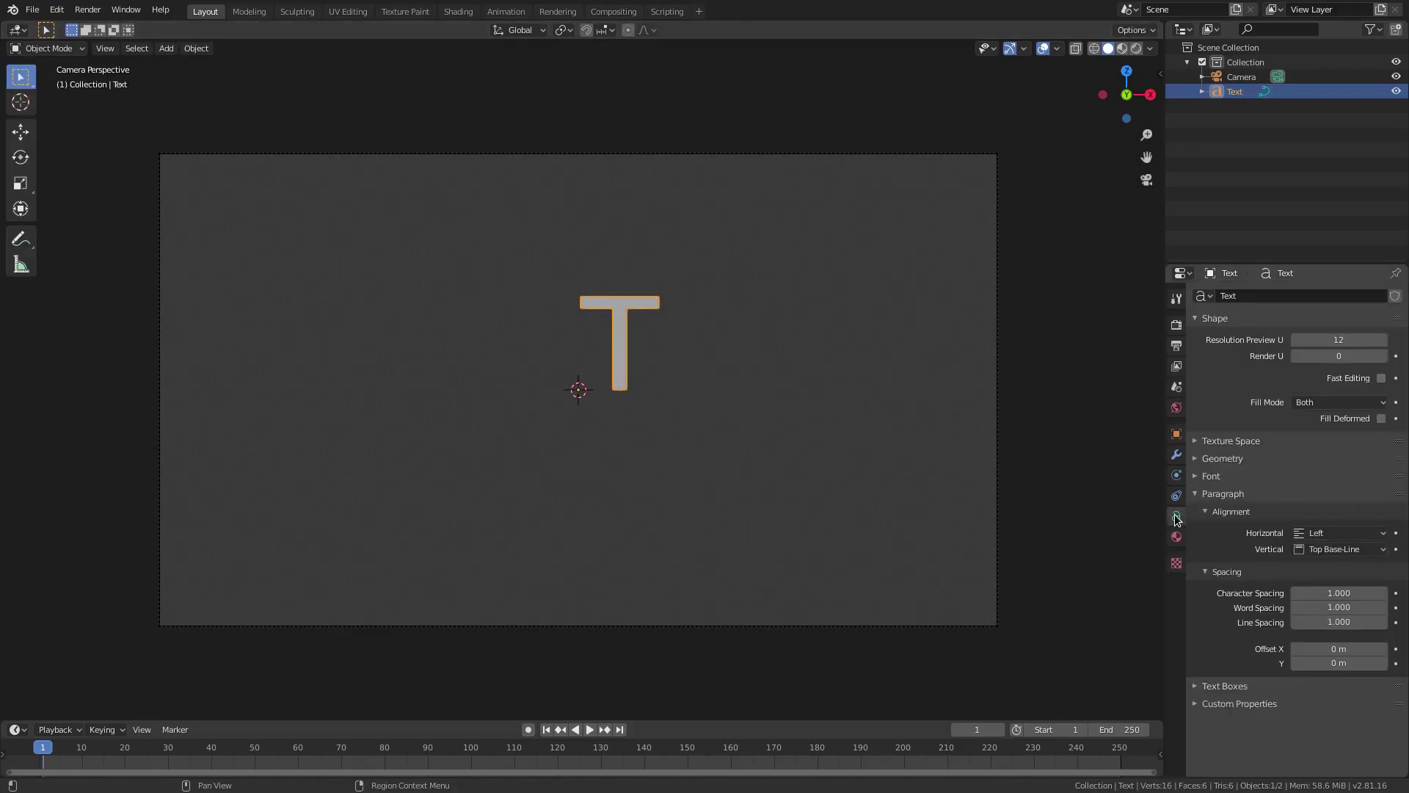
click(1343, 534)
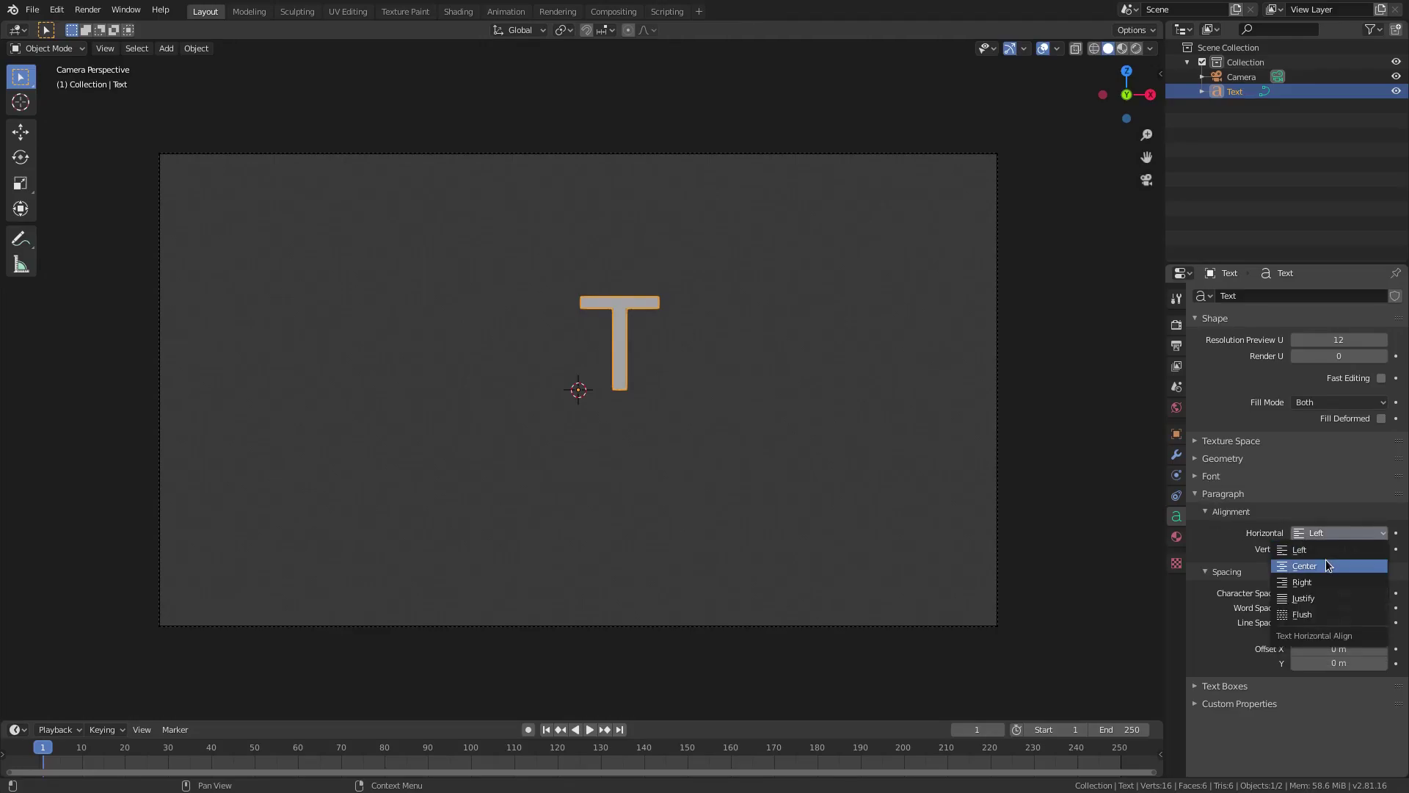
click(1326, 561)
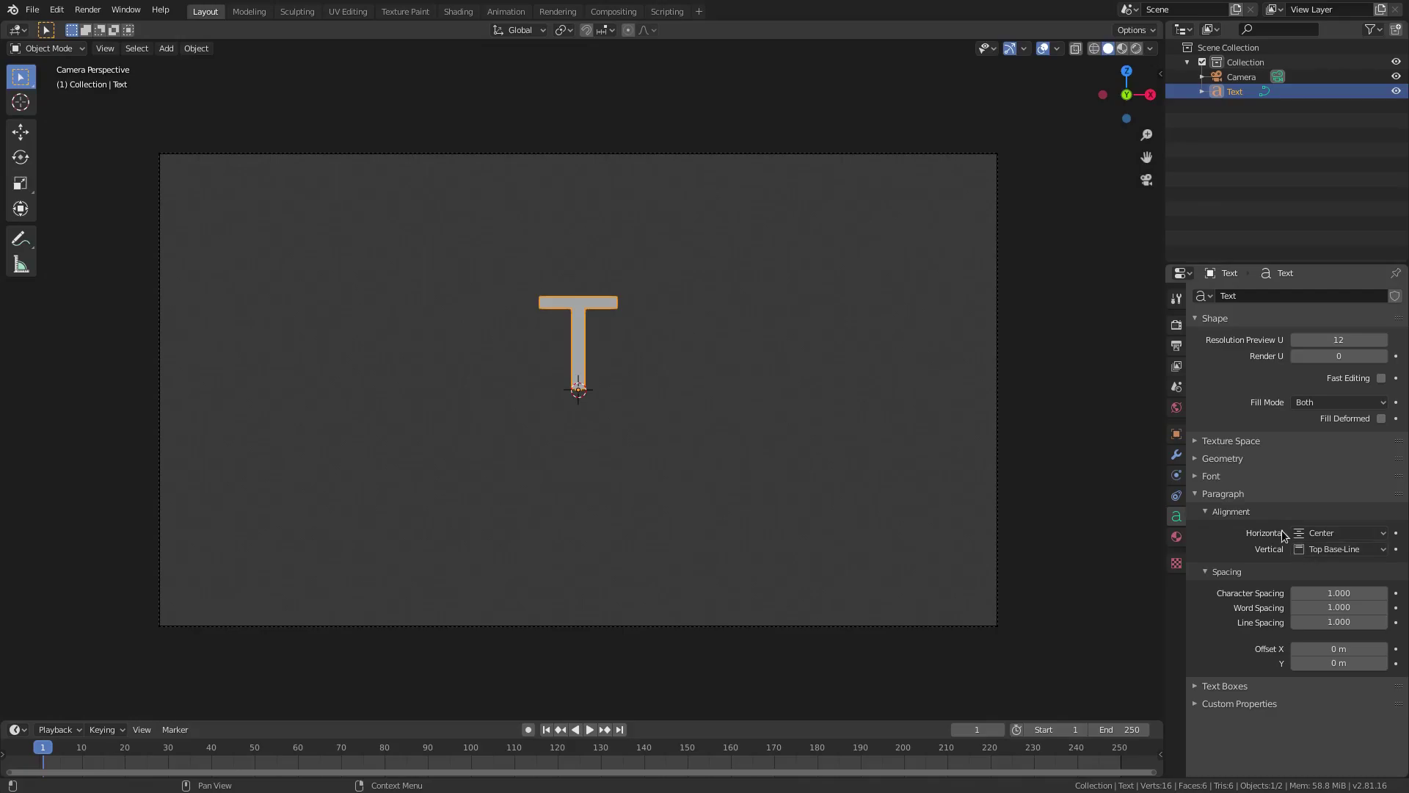
Load Foul Fiend.ttf from the fonts folder as the text's regular font
click(1208, 477)
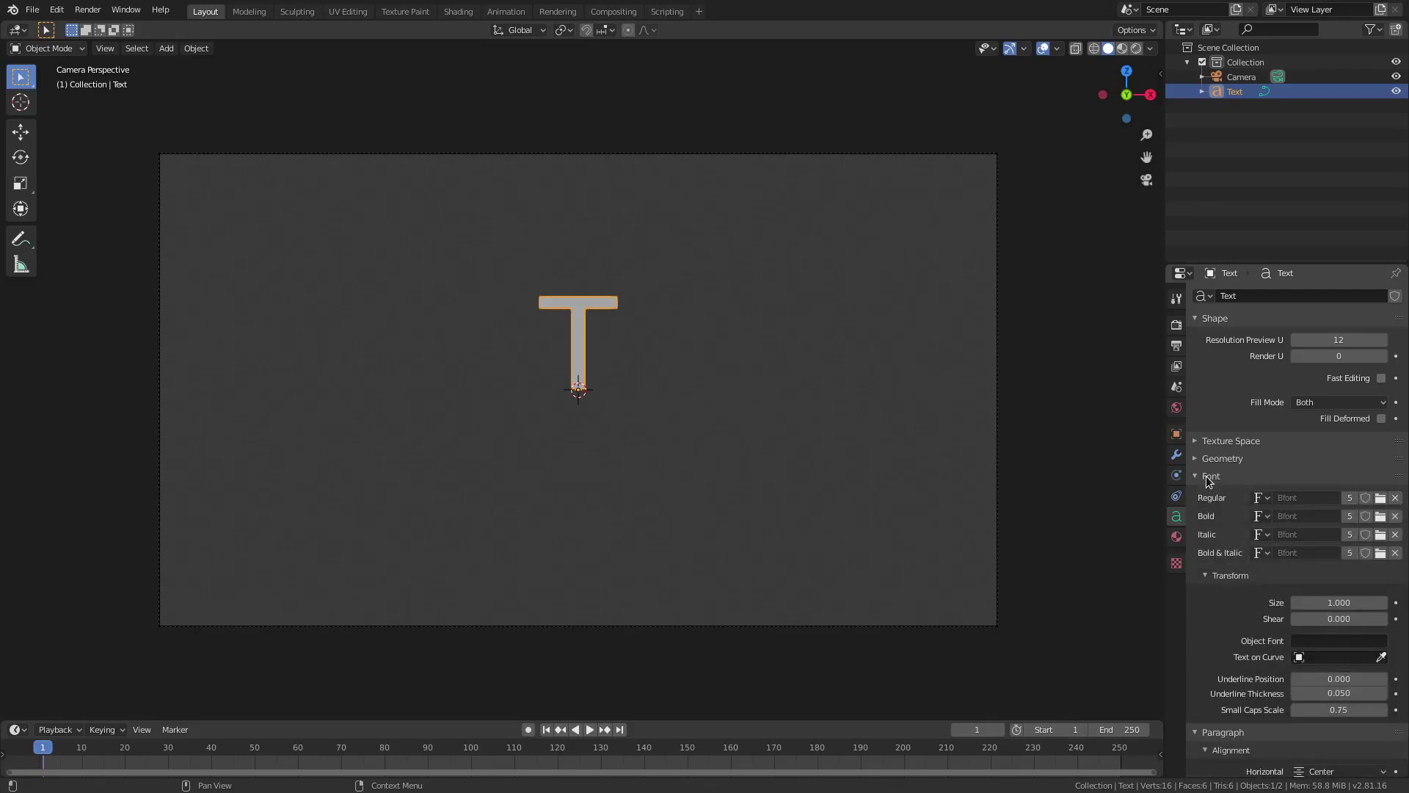
click(1381, 498)
scroll(986, 248, down, 5)
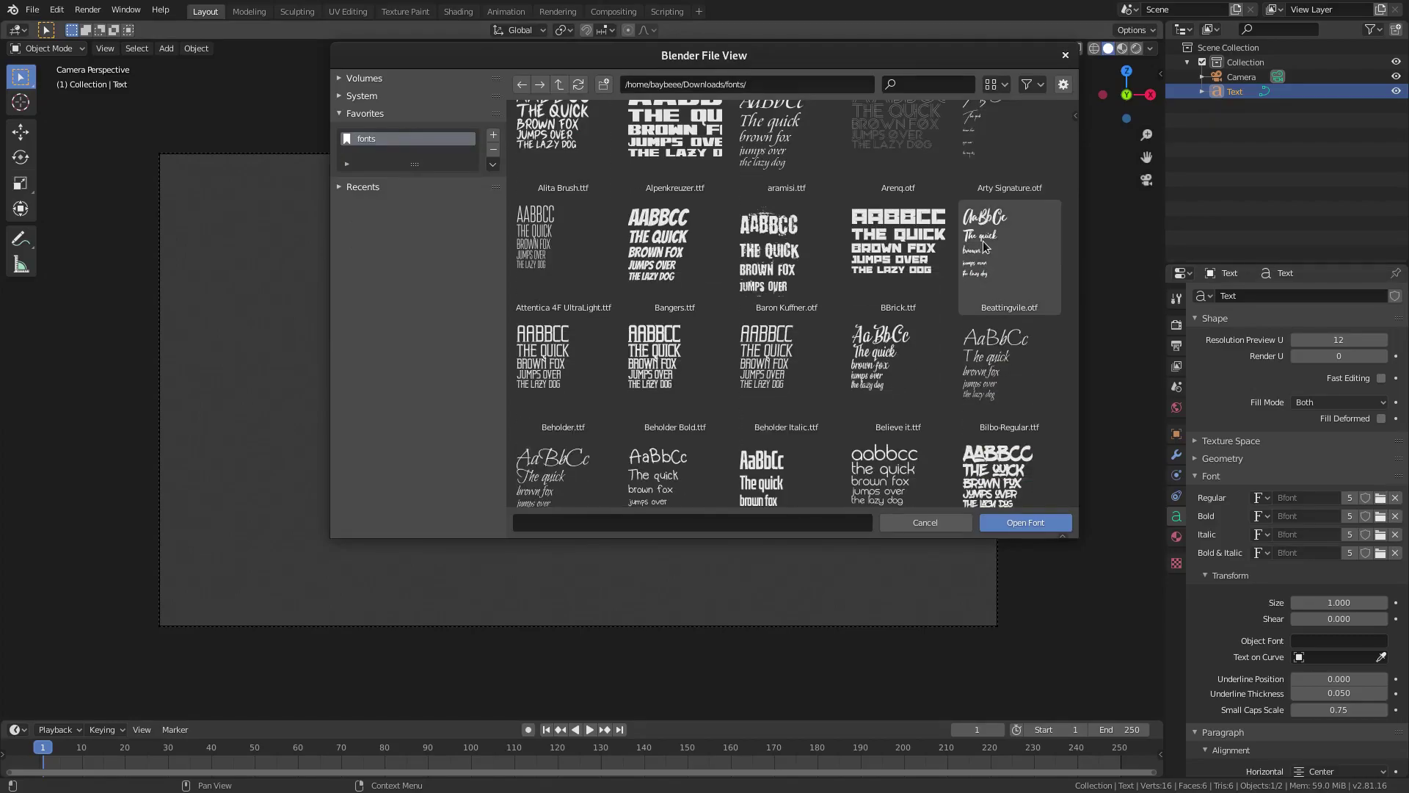
scroll(986, 247, down, 5)
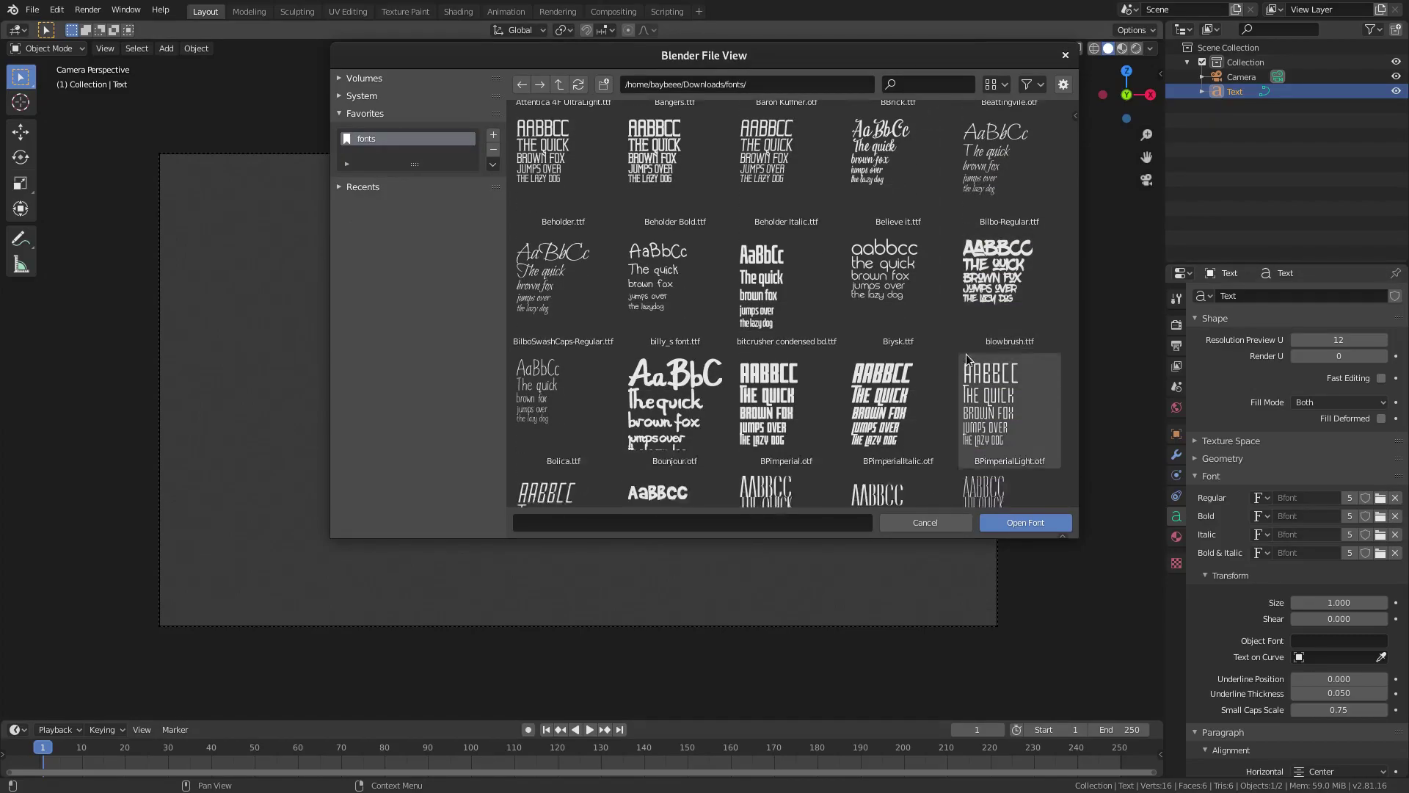
scroll(967, 360, down, 12)
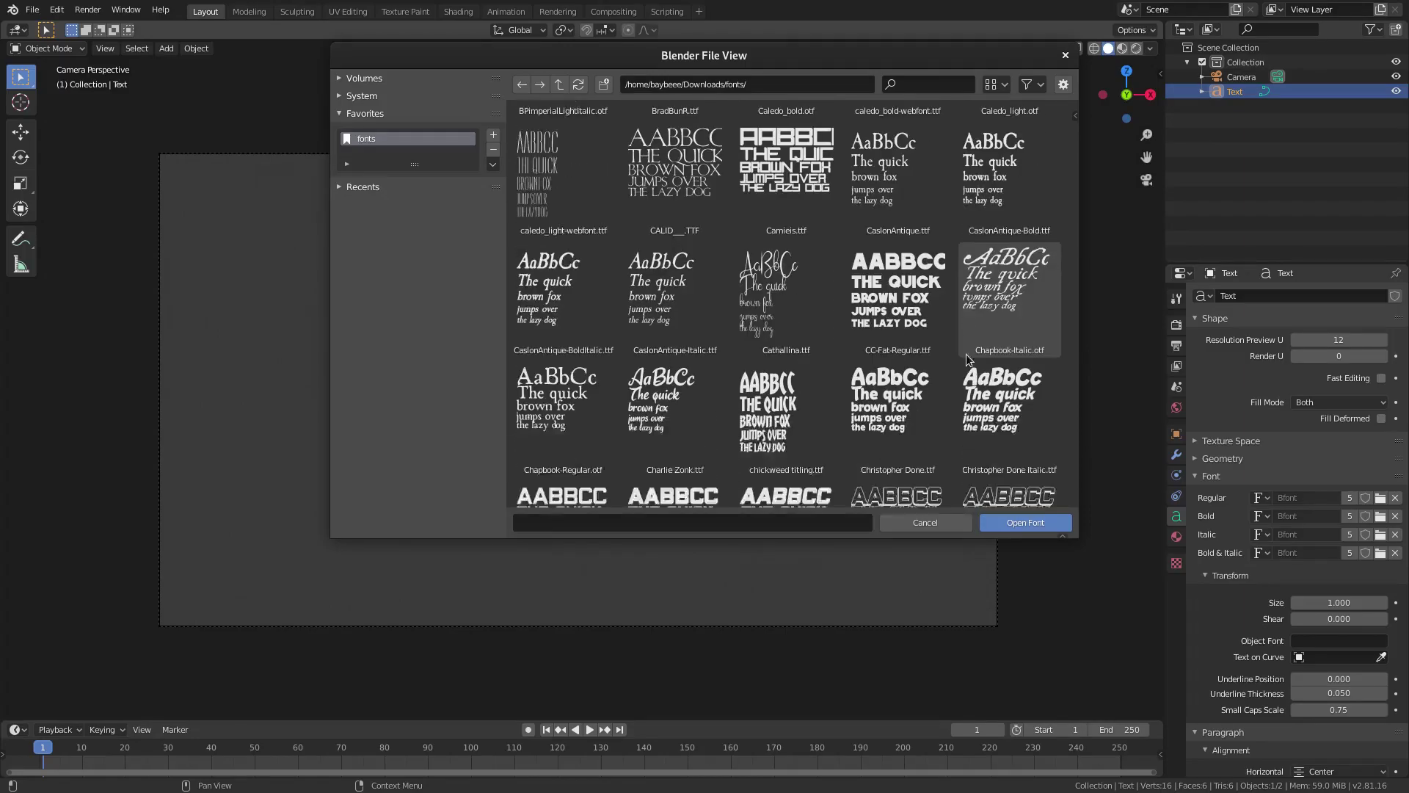
scroll(967, 360, down, 15)
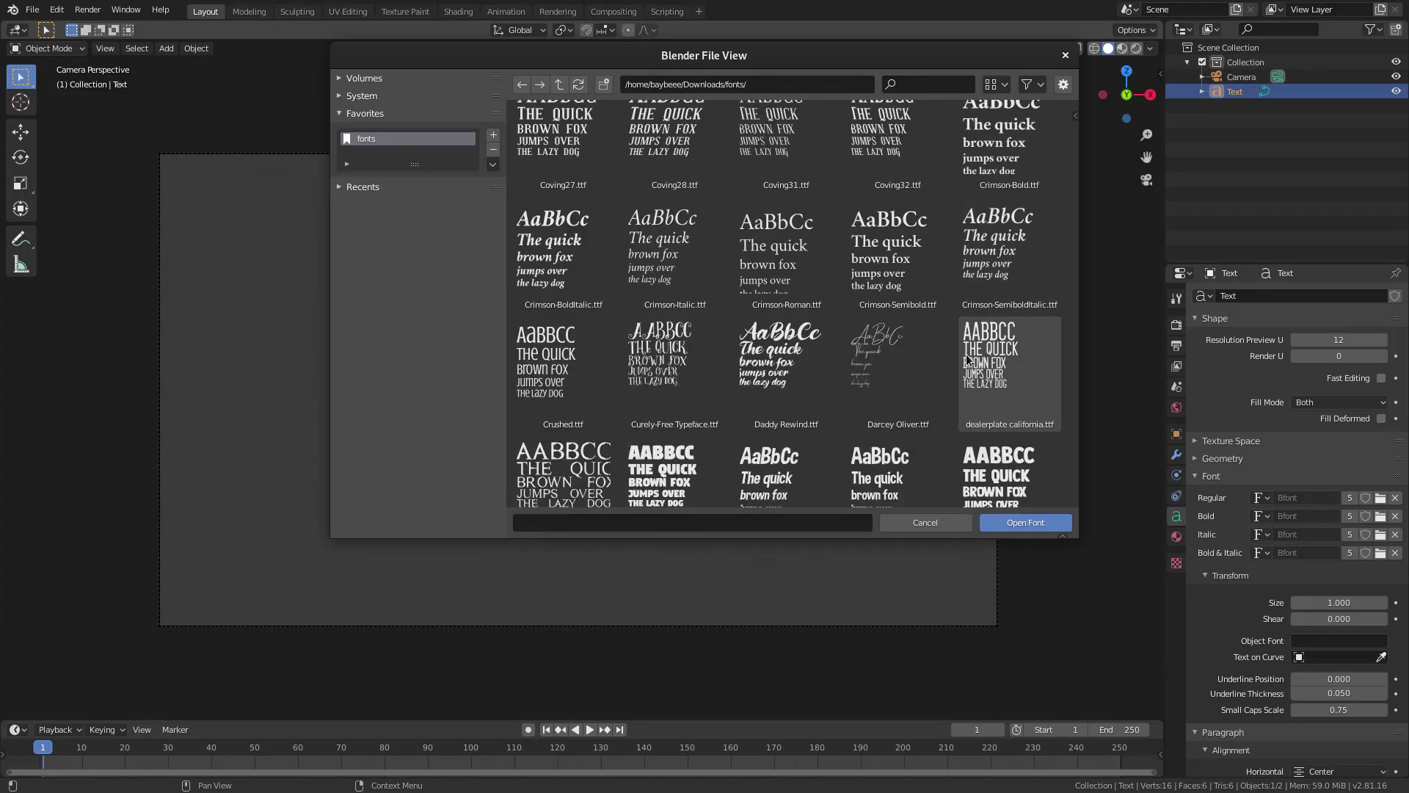
scroll(968, 360, down, 10)
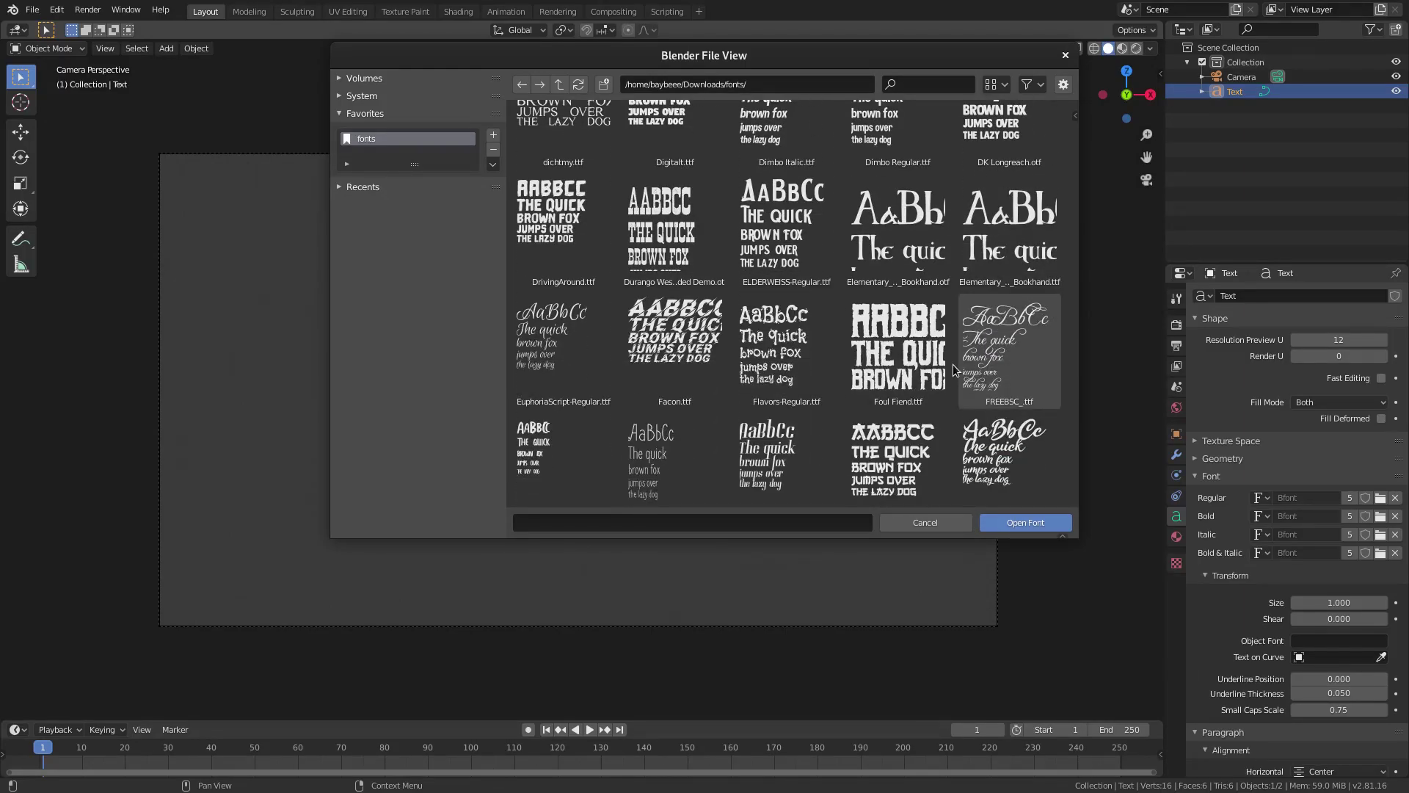
click(949, 365)
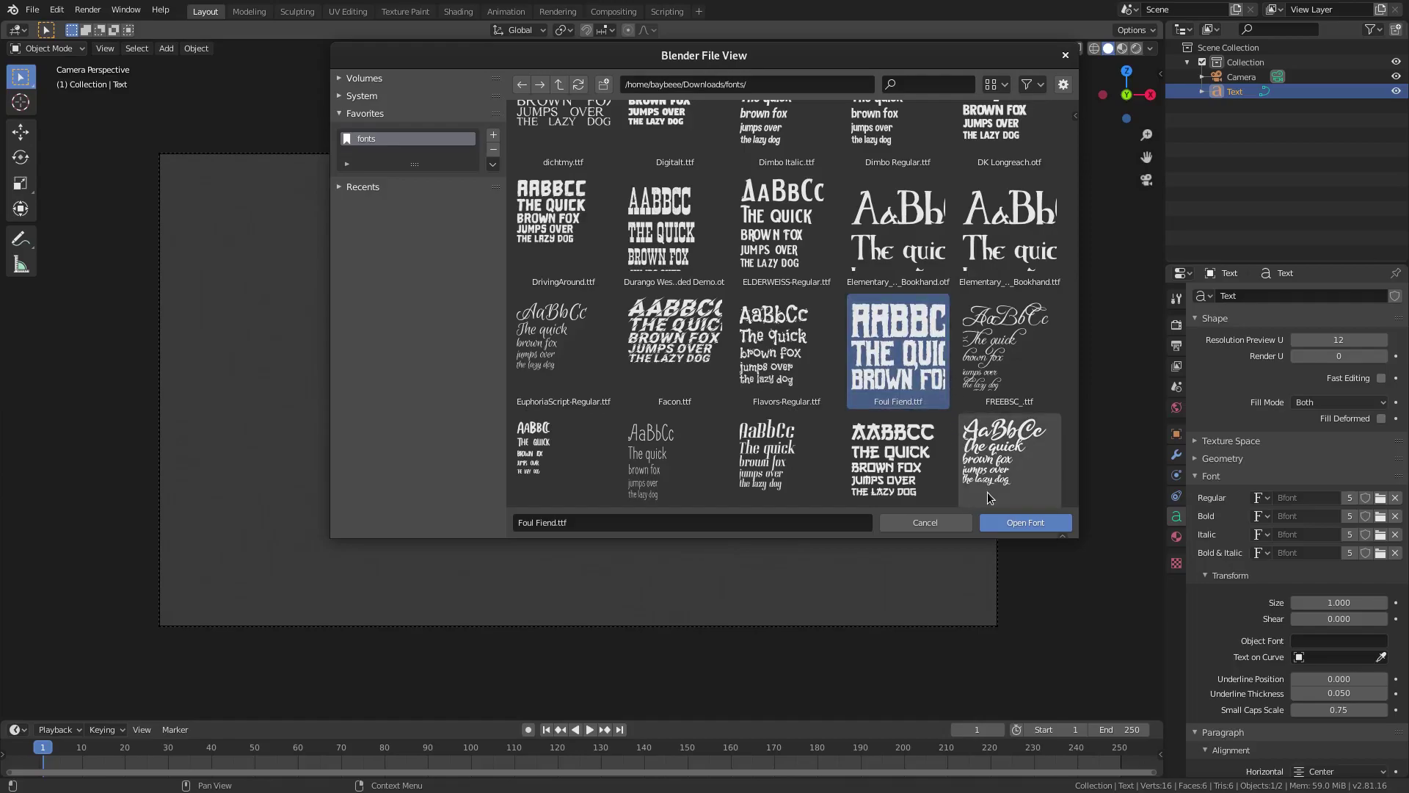
click(1017, 524)
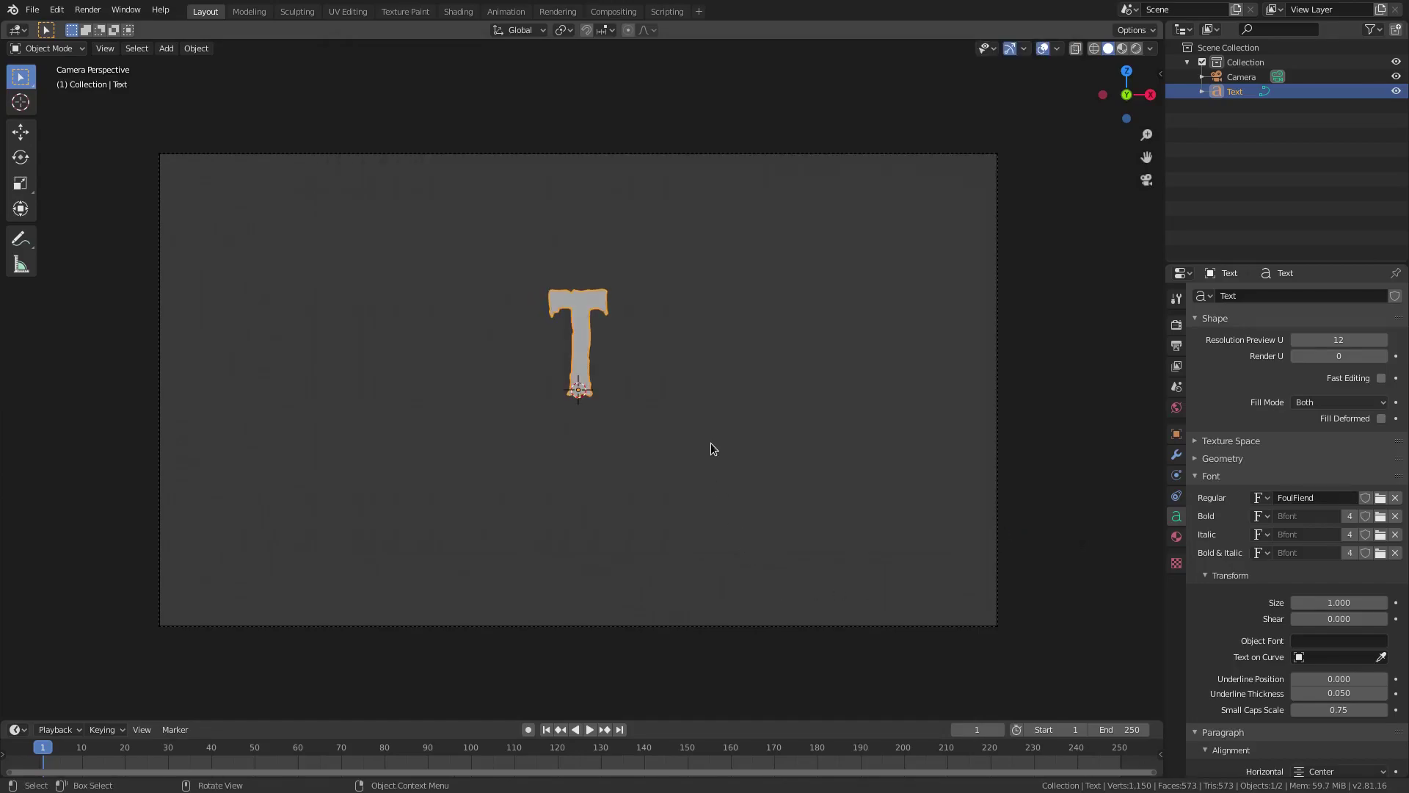
scroll(716, 444, up, 3)
scroll(718, 432, down, 2)
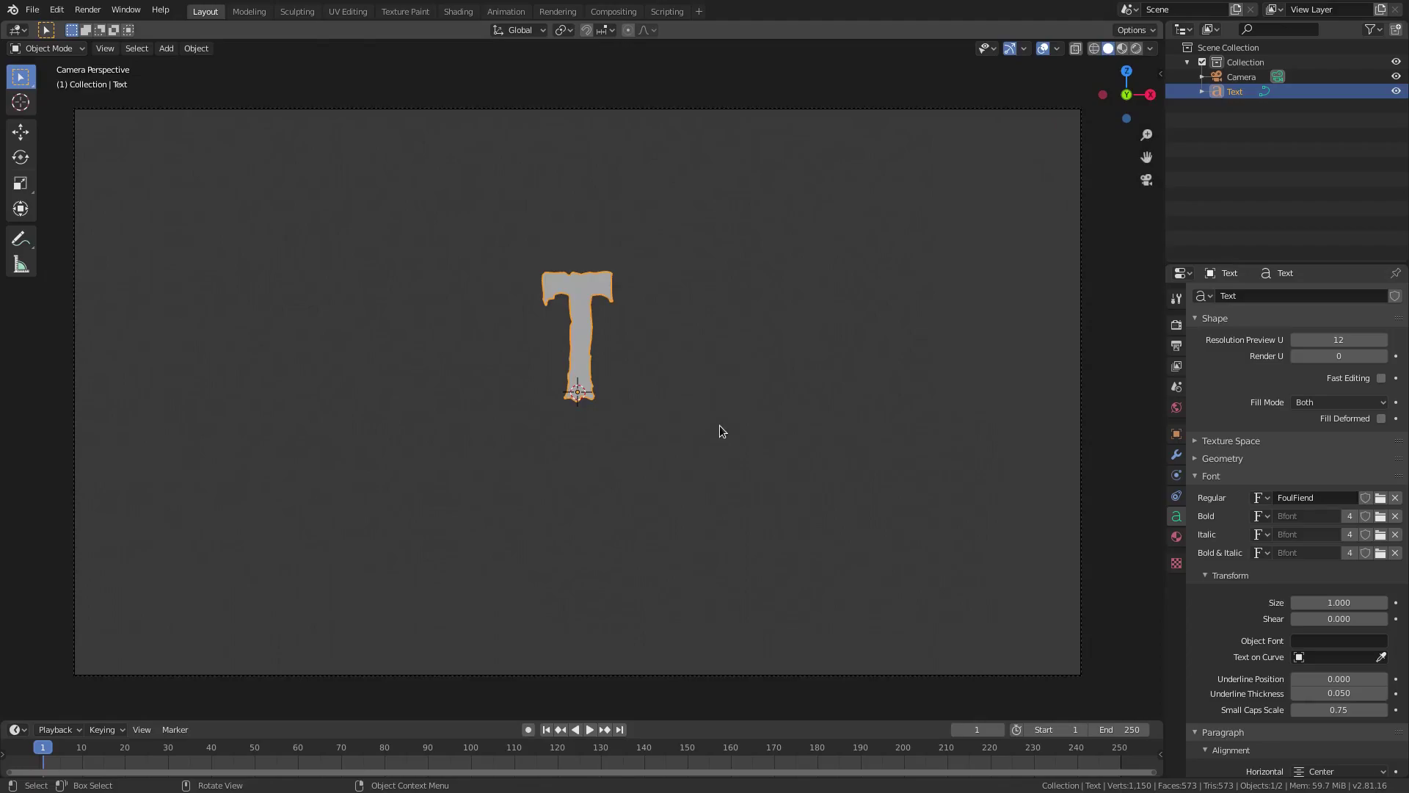
Set the text's paragraph Y offset to -0.3 m so the letter is centred vertically on its origin
scroll(1248, 573, down, 5)
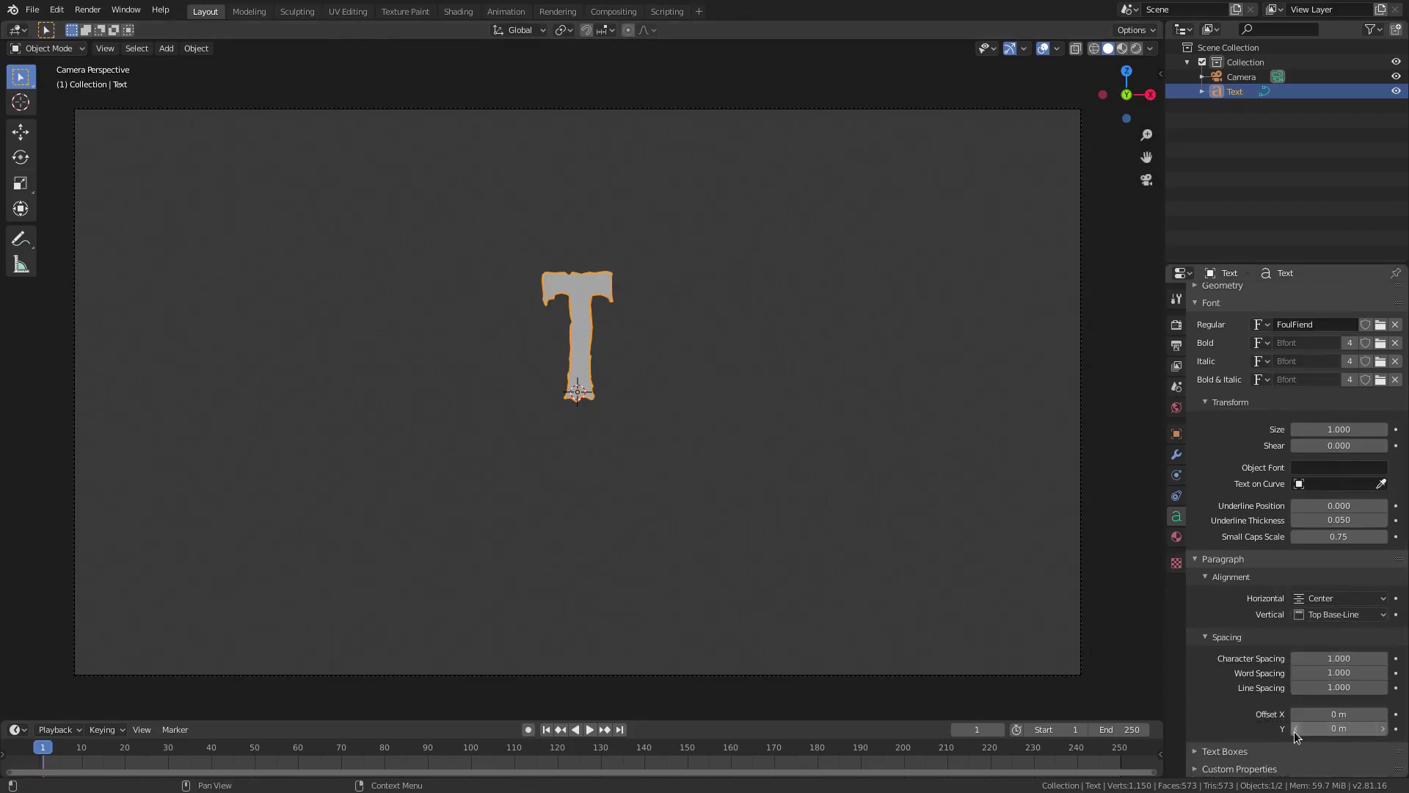
click(1384, 731)
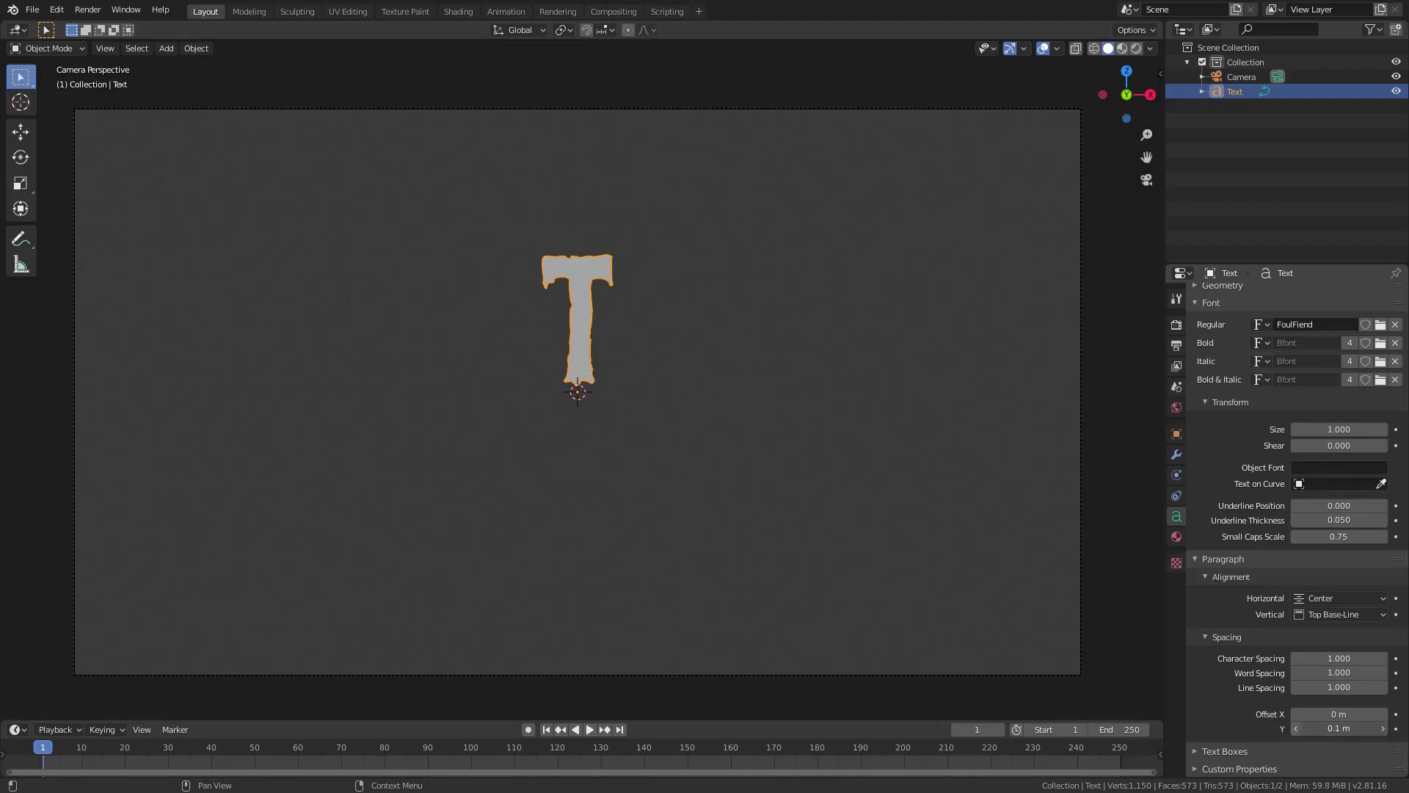
click(1293, 729)
click(1294, 729)
click(1293, 729)
drag(1292, 732, 1274, 732)
key(r)
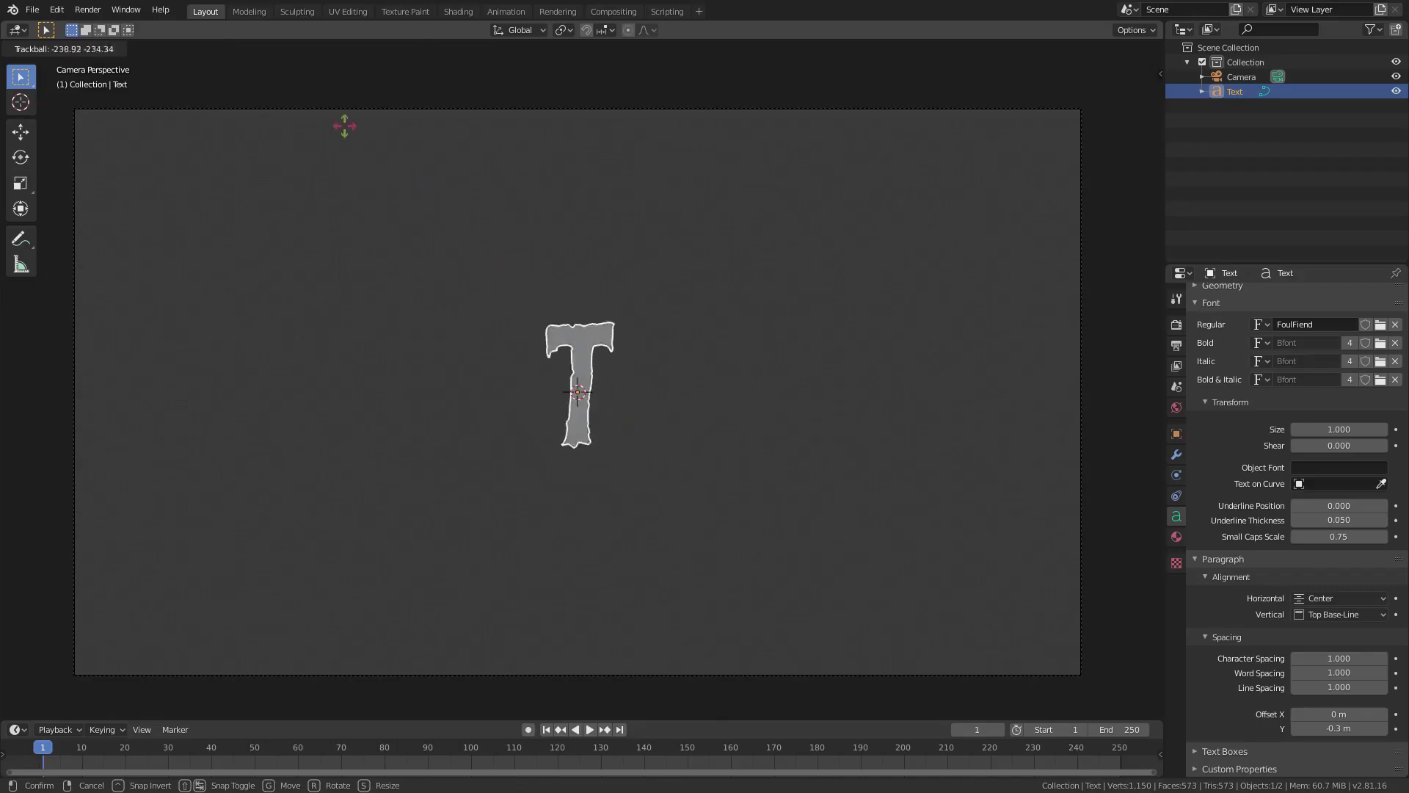
key(Escape)
scroll(543, 530, up, 2)
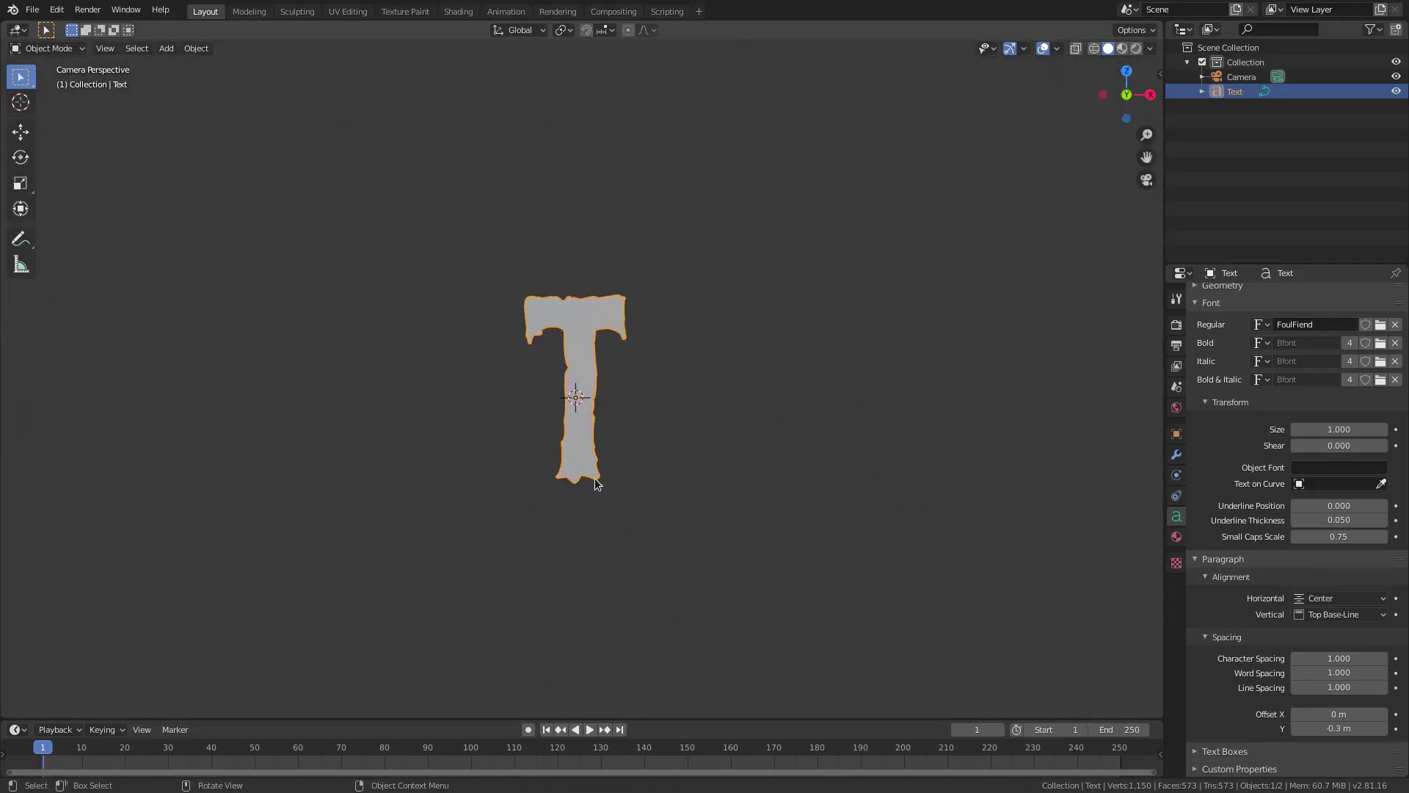
scroll(705, 507, down, 2)
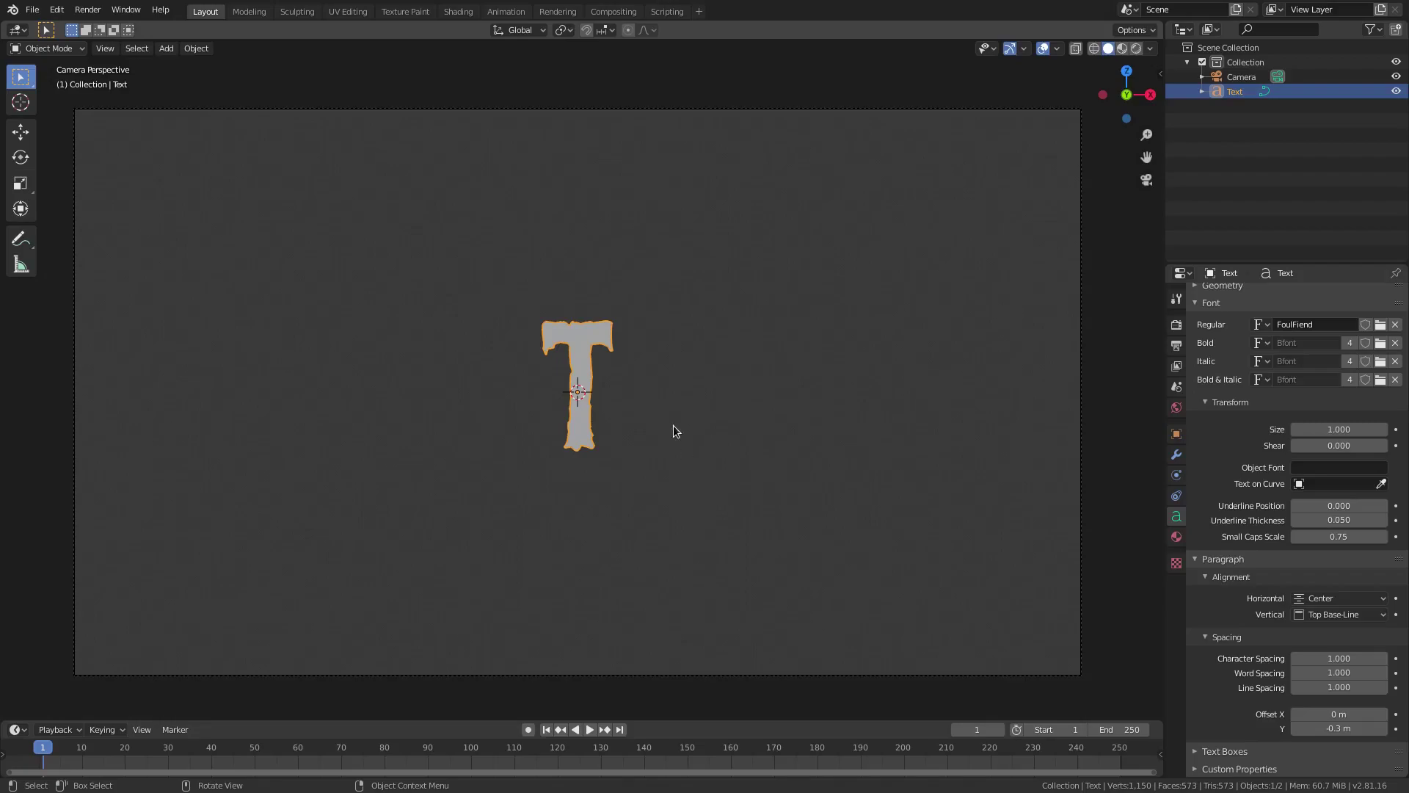
Extrude the letter T by 0.1 m in the text's geometry settings
mouse_move(684, 395)
middle_down()
mouse_move(720, 412)
mouse_move(746, 403)
mouse_move(746, 317)
mouse_move(697, 415)
mouse_move(677, 411)
middle_up()
scroll(698, 415, up, 1)
scroll(677, 412, up, 1)
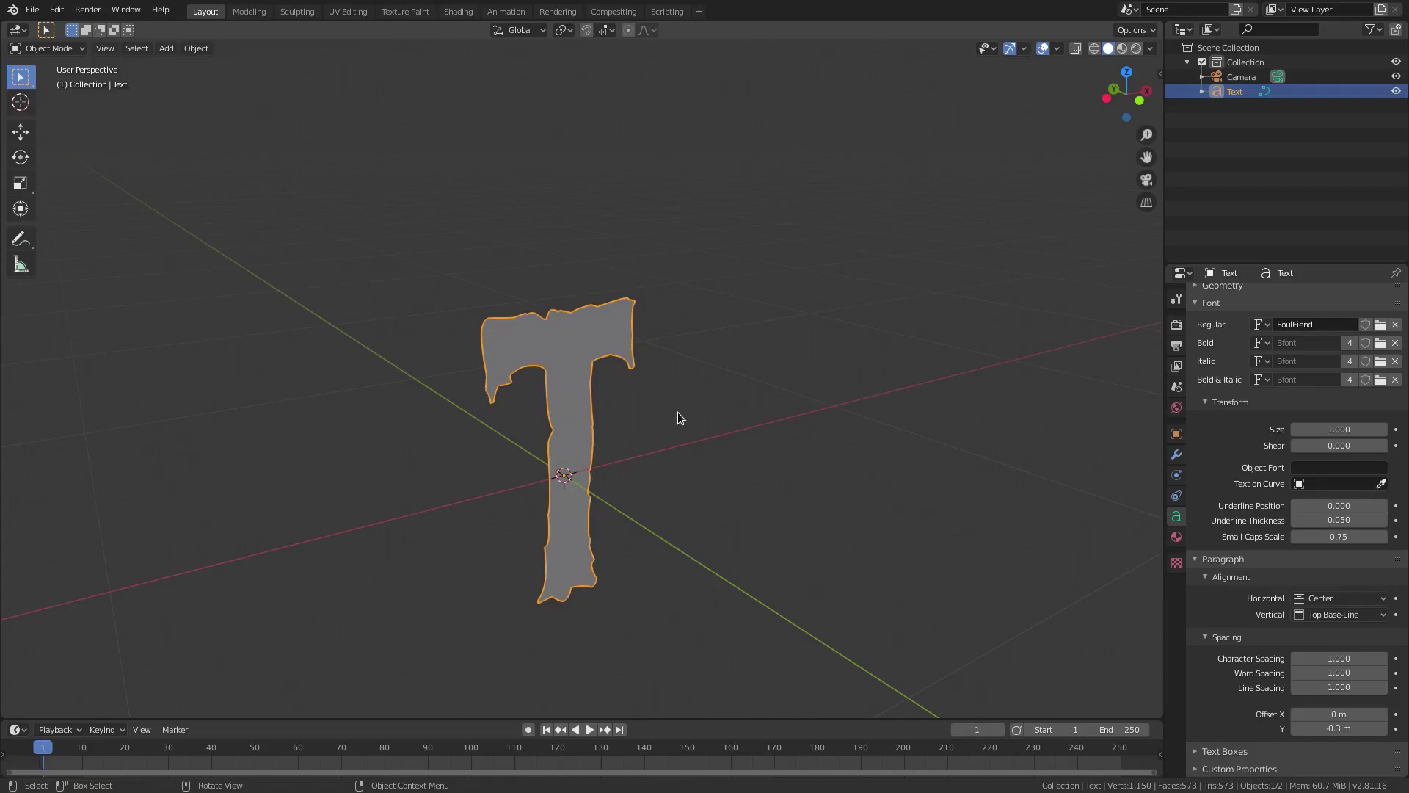
scroll(1225, 416, up, 5)
click(1238, 458)
drag(1339, 497, 1354, 496)
click(1336, 493)
click(1314, 496)
key(BackSpace)
key(BackSpace)
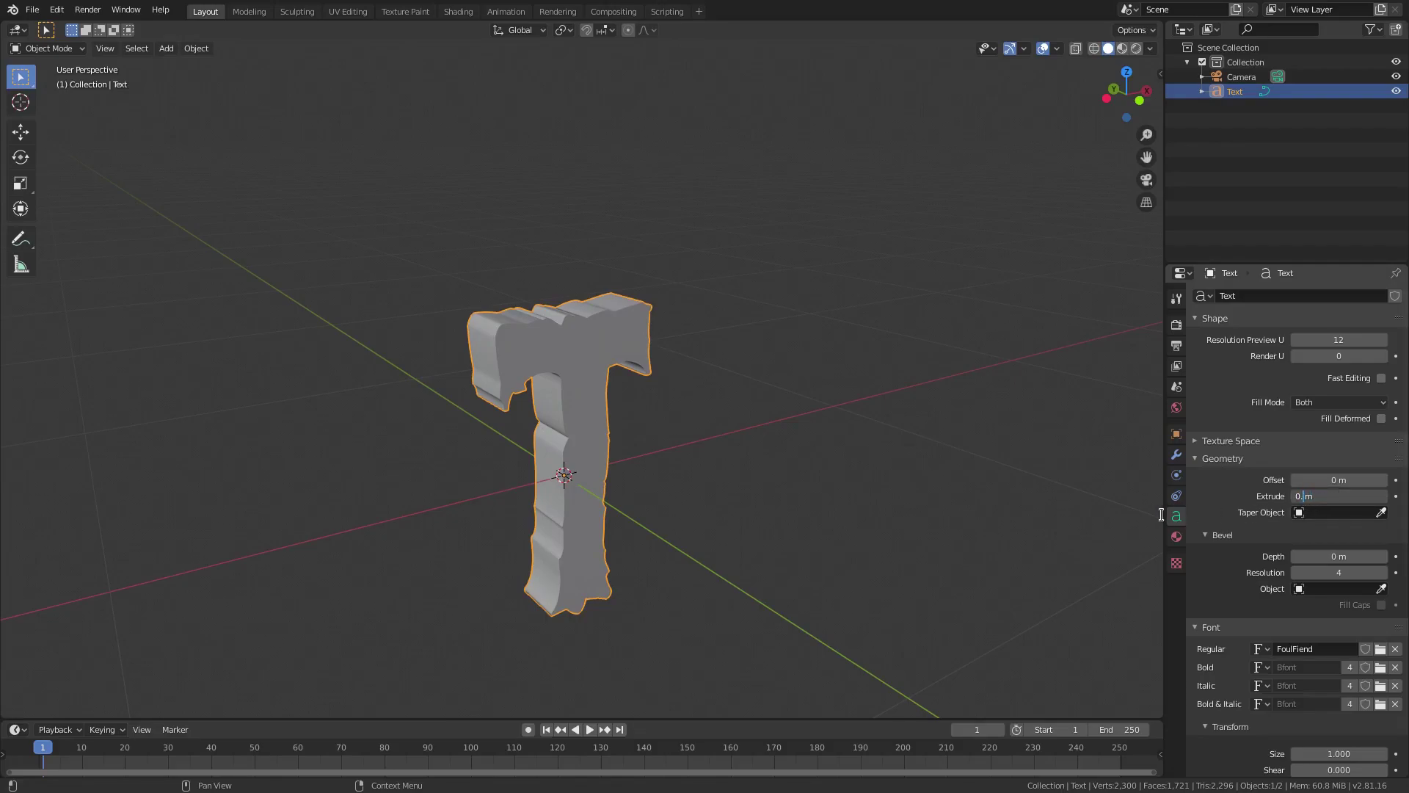
text(1)
key(Return)
Set the bevel depth of the extruded T to 0.1 m
middle_drag(727, 505, 790, 482)
scroll(839, 495, up, 2)
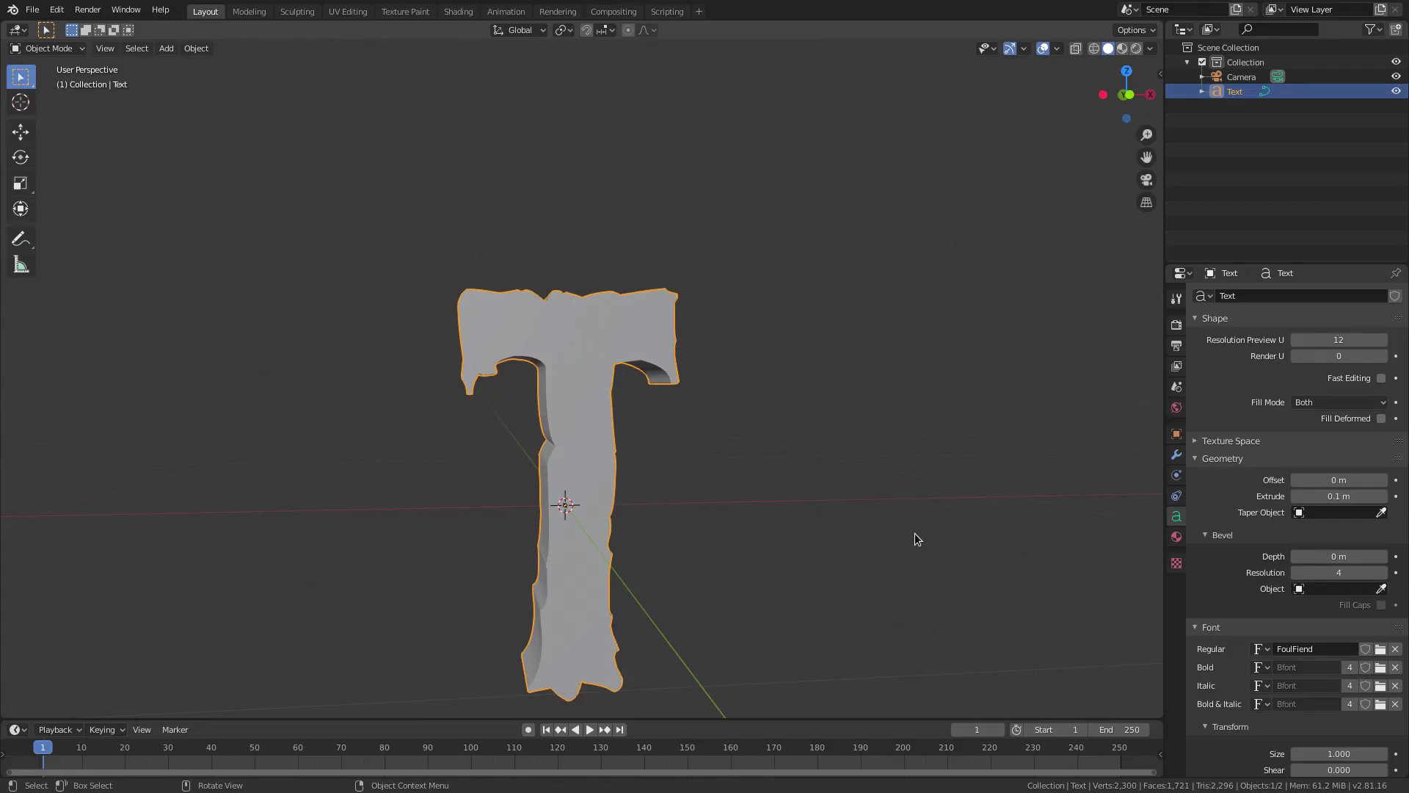
middle_drag(896, 504, 741, 345)
scroll(597, 320, up, 3)
mouse_move(1353, 555)
mouse_down()
mouse_move(1395, 556)
mouse_move(1353, 556)
mouse_up()
click(1352, 553)
click(1302, 558)
text(.1)
key(Return)
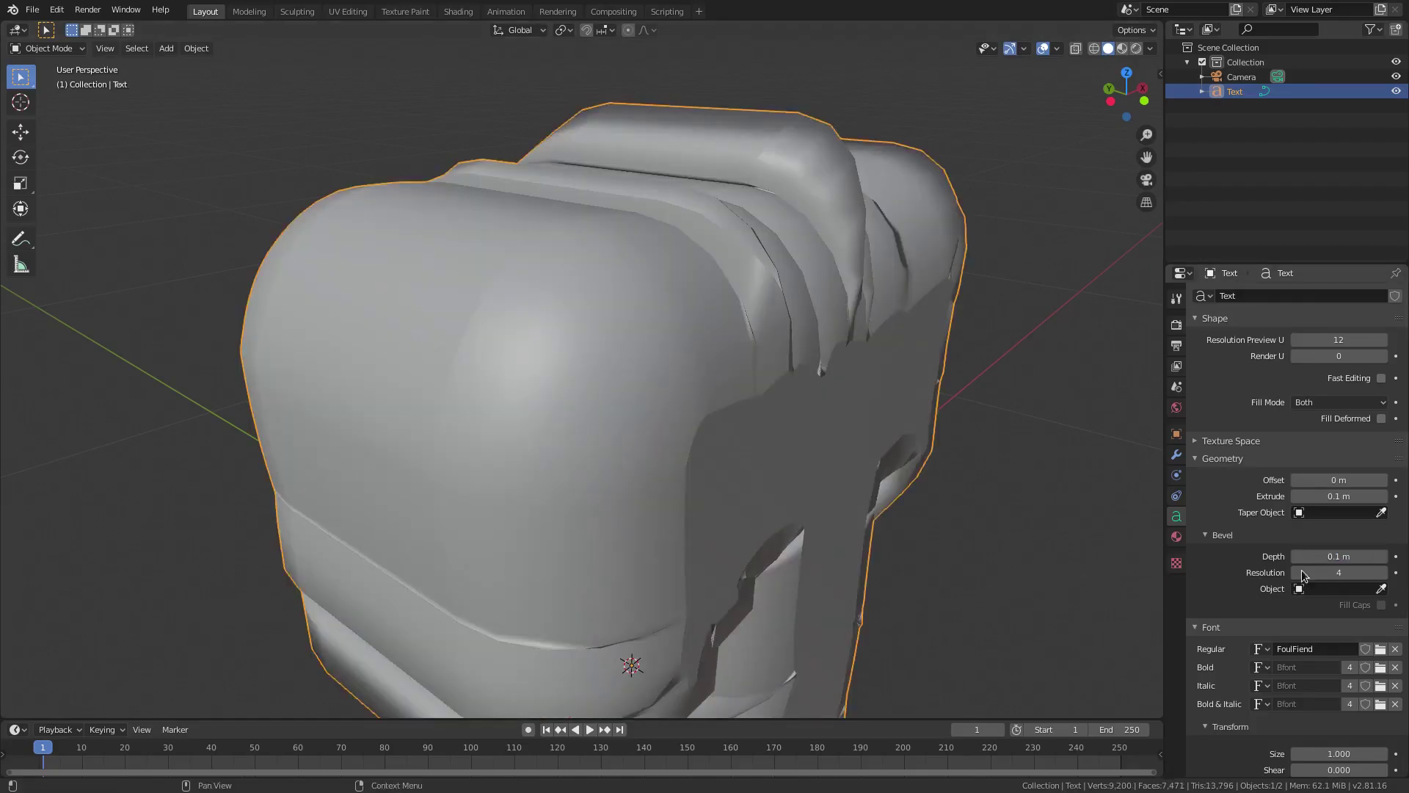
Reduce the T's bevel depth to 0.001 m for a very fine edge
click(1305, 555)
text(0)
key(Return)
middle_drag(764, 593, 767, 461)
click(1339, 558)
click(1308, 558)
text(0)
key(Return)
Lower the bevel resolution of the letter T to 2
middle_drag(579, 524, 655, 550)
scroll(497, 397, up, 5)
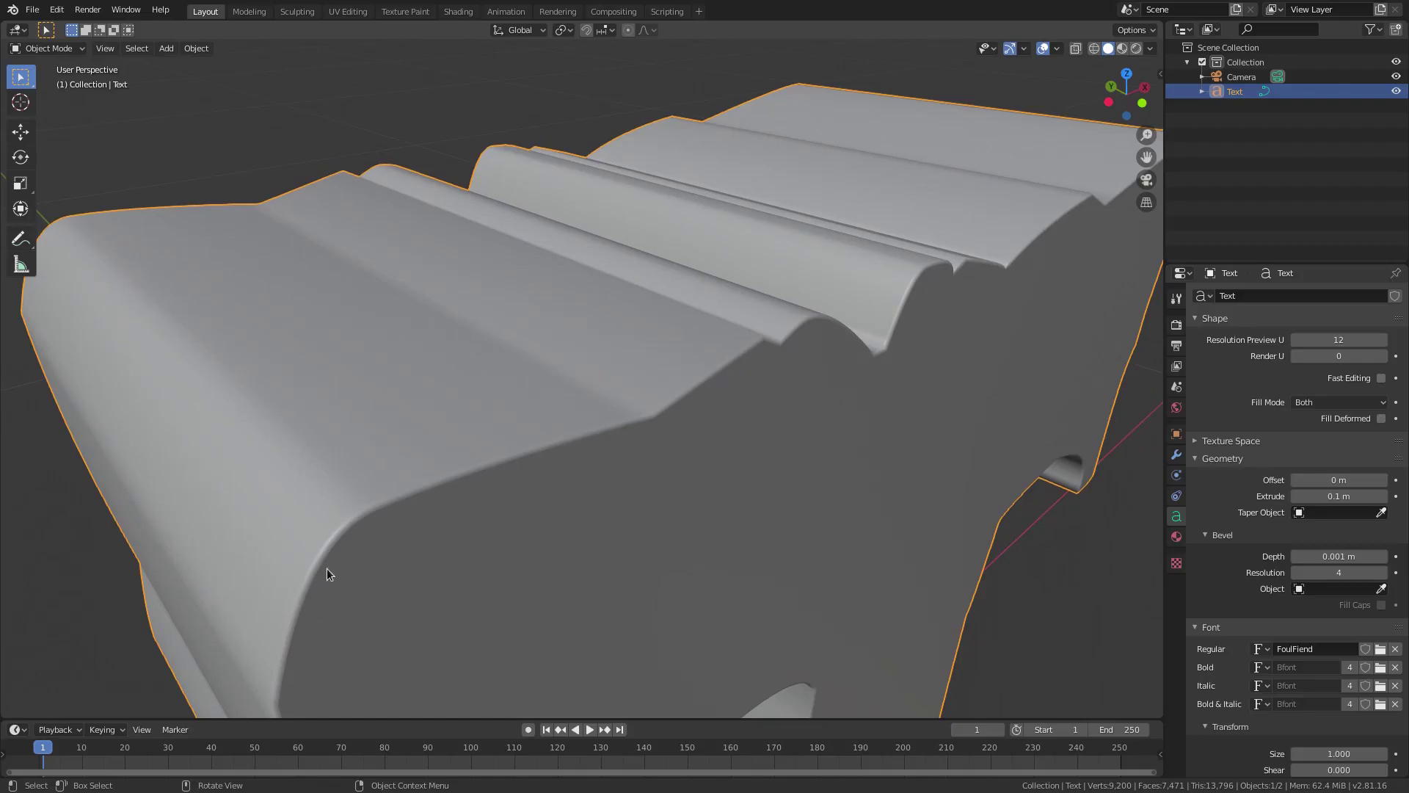
middle_drag(340, 569, 343, 551)
drag(1336, 571, 1328, 570)
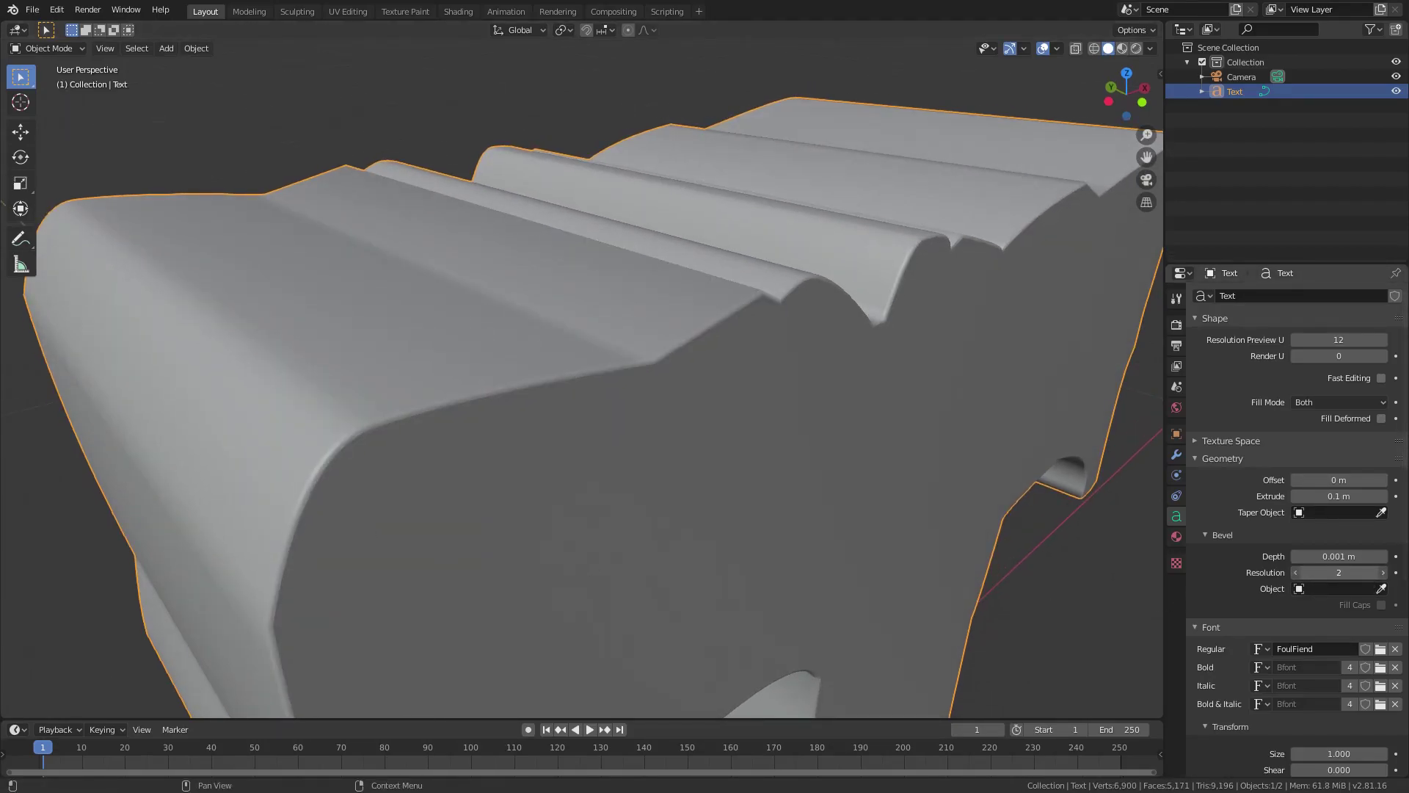
In the camera view, scale the letter T up and move it left of centre
scroll(411, 448, down, 5)
middle_drag(404, 449, 331, 394)
scroll(416, 418, down, 4)
middle_drag(507, 444, 626, 487)
key(KP_0)
key(KP_0)
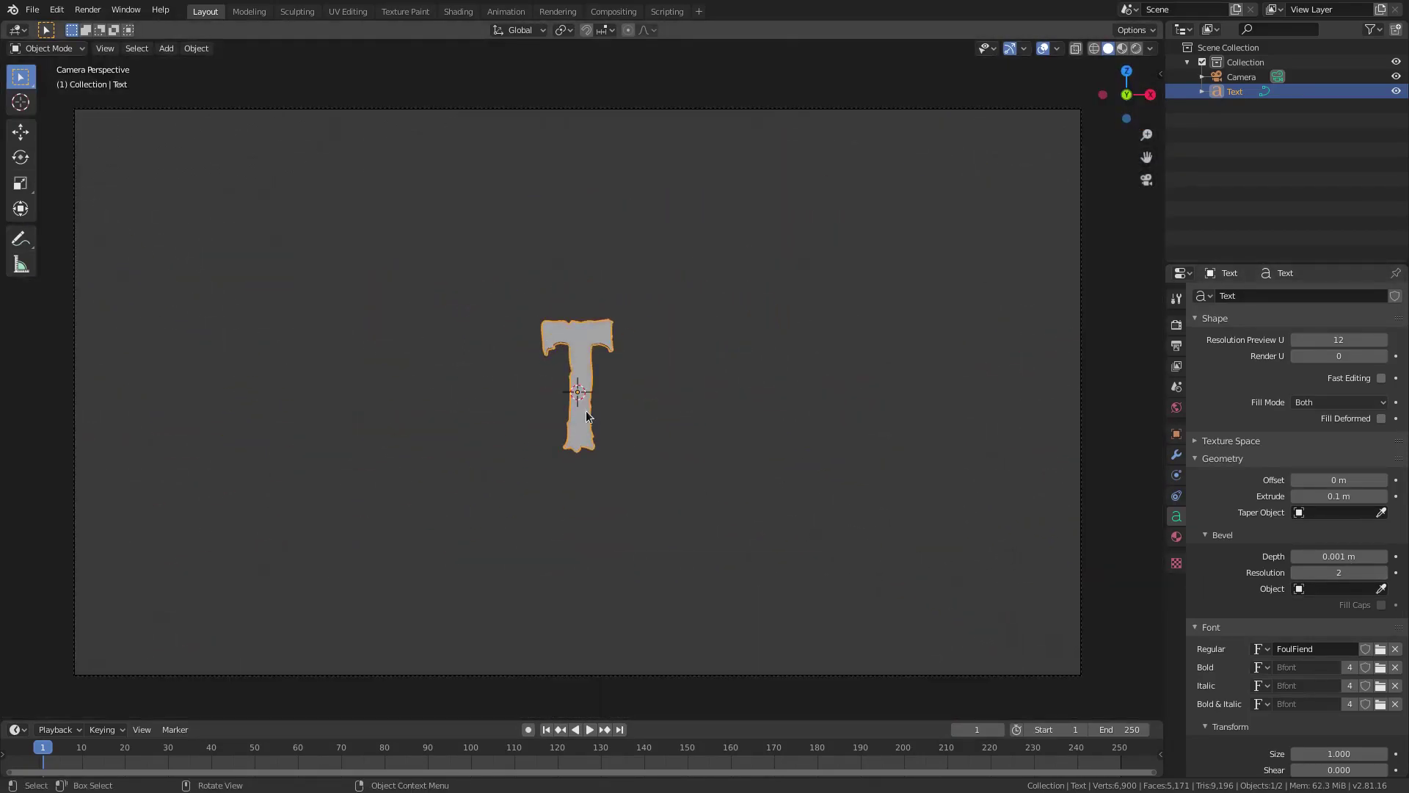
key(s)
click(818, 468)
key(g)
click(769, 461)
Duplicate the T about 0.6 m to its right and change the copy's letter to "E"
key(shift+d)
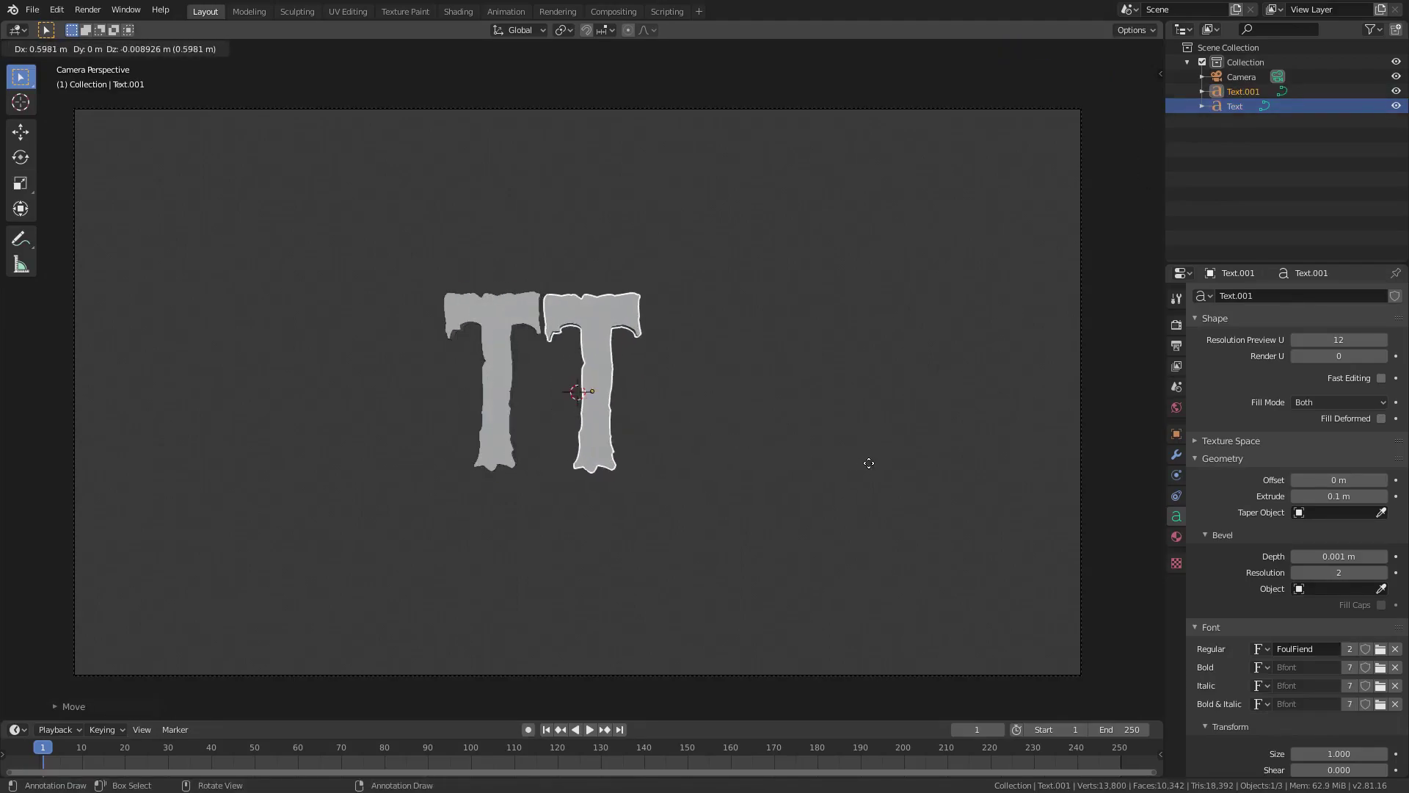
click(871, 467)
key(Tab)
key(BackSpace)
text(E)
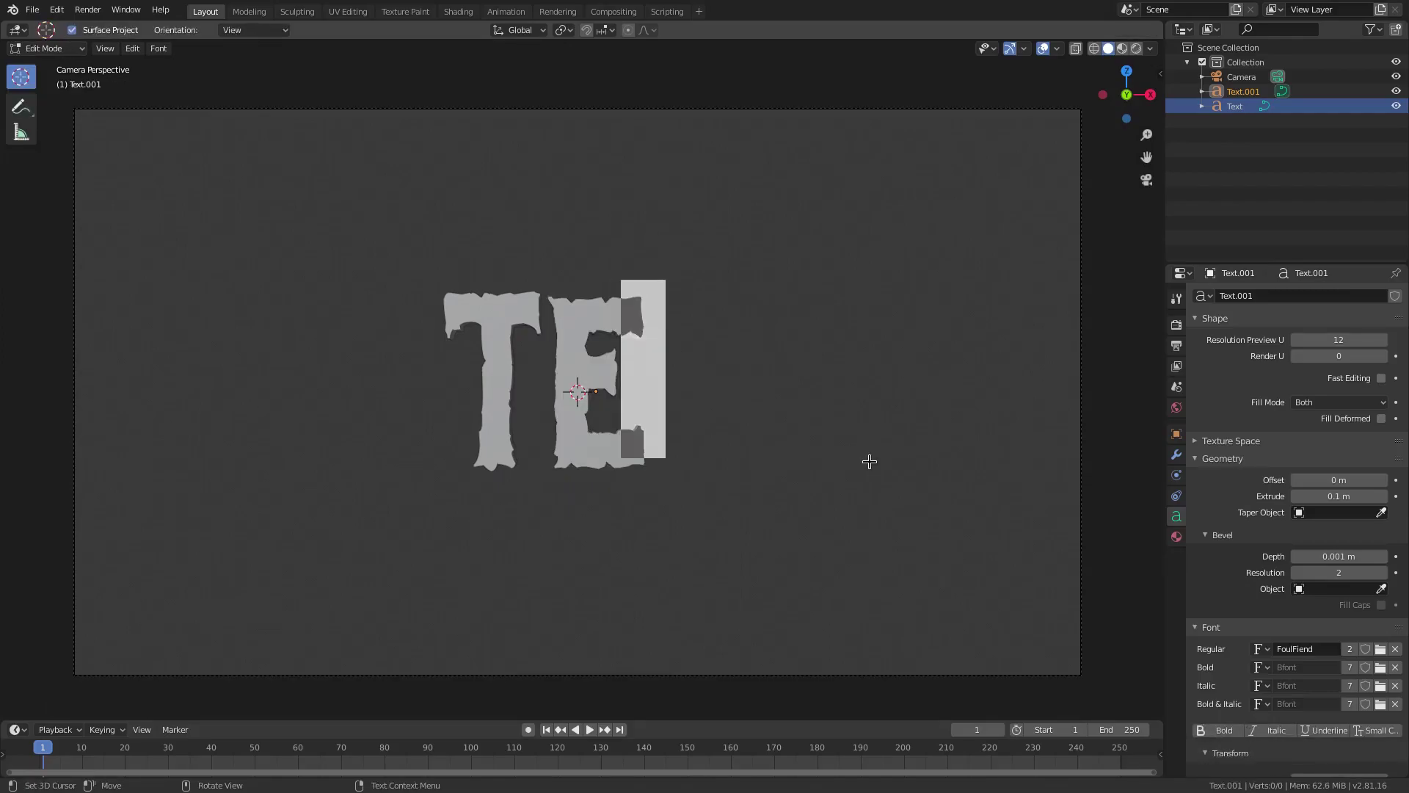
key(Tab)
Duplicate the E to its right and change the copy's letter to "X"
key(shift+d)
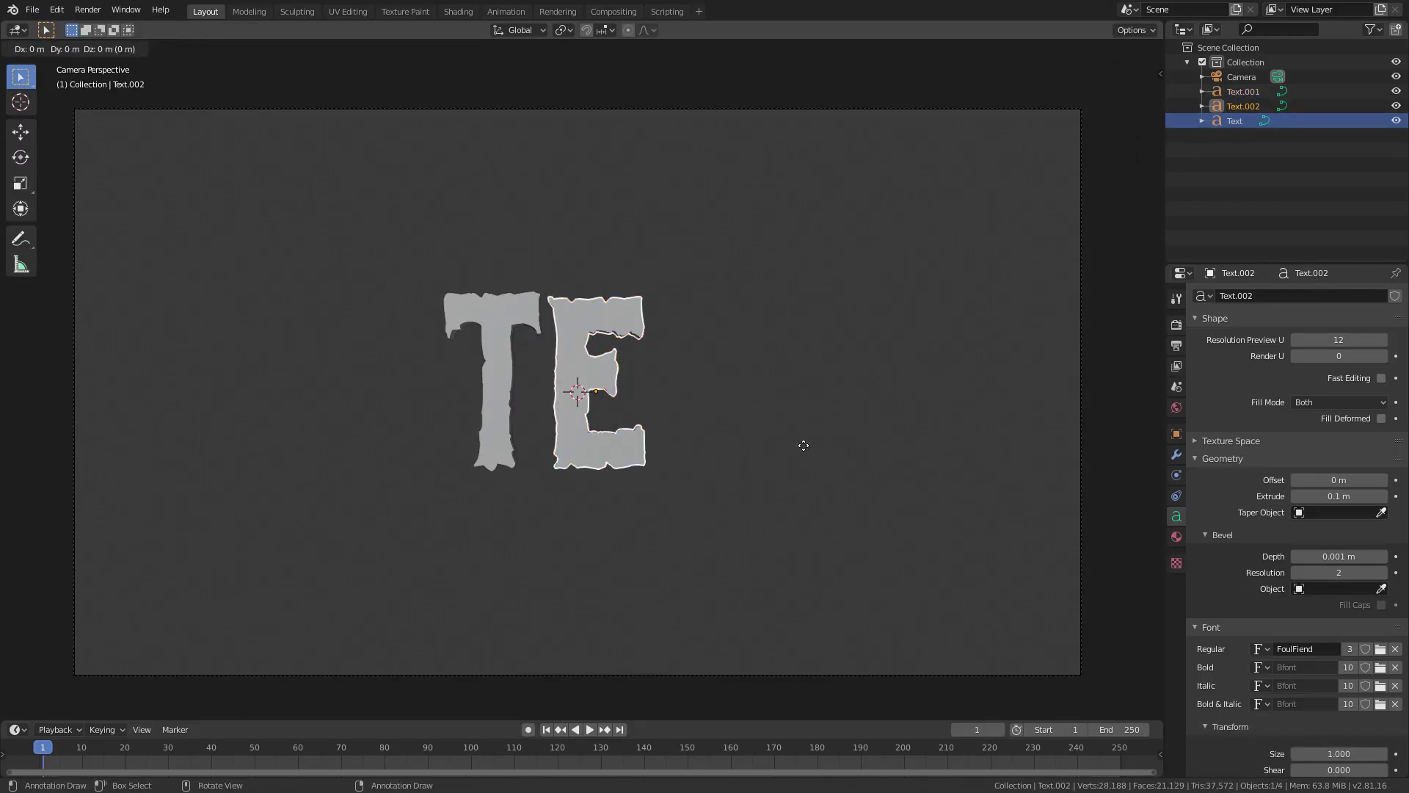
click(903, 446)
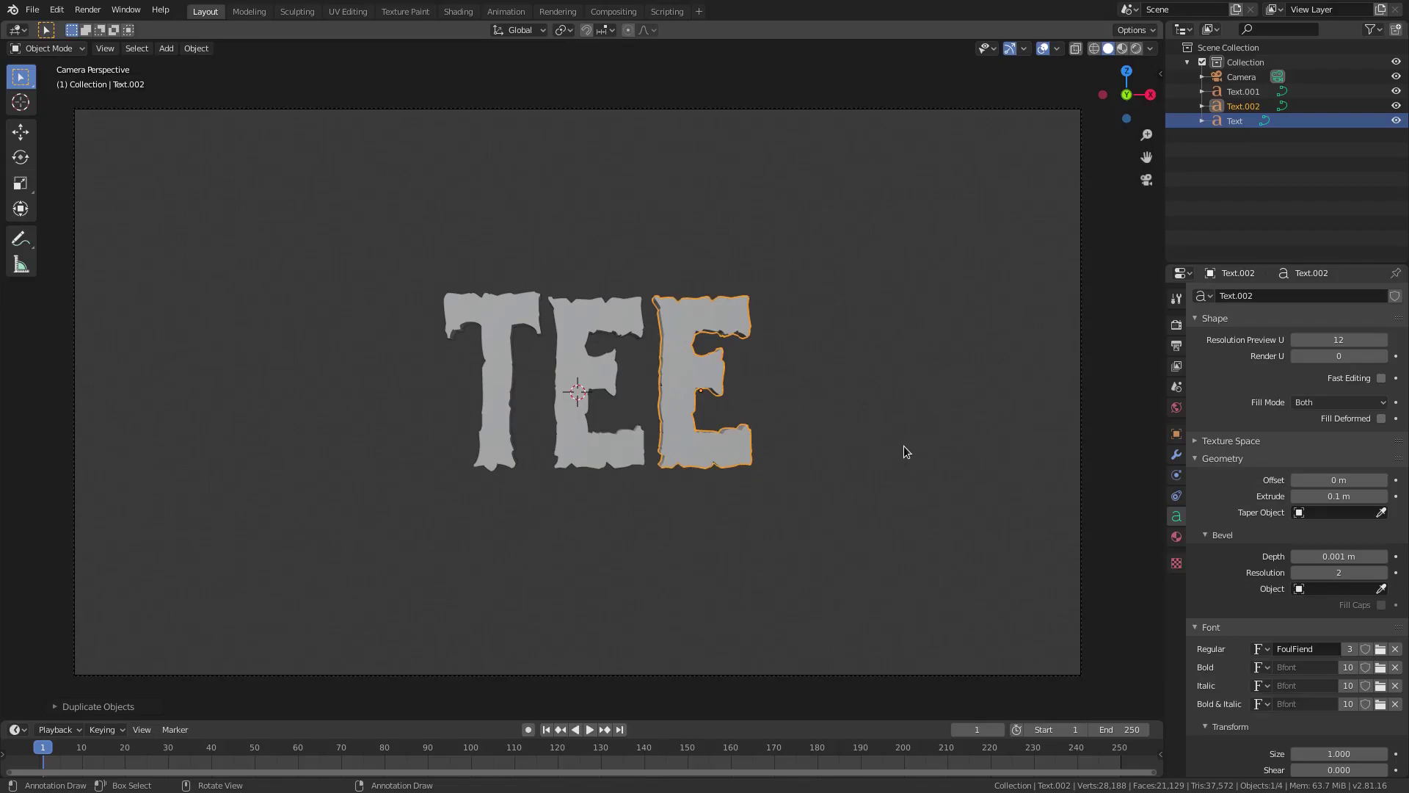
key(Tab)
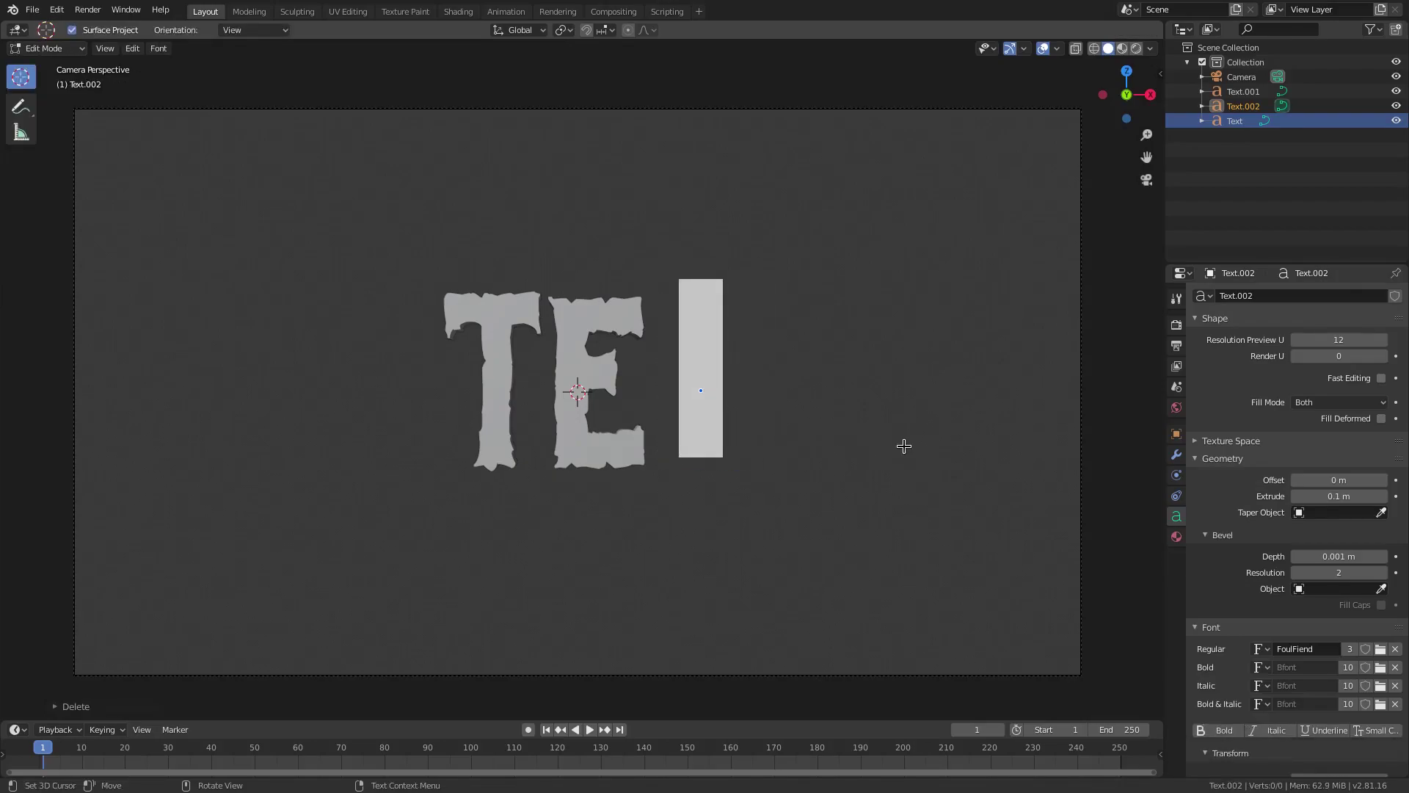
text(X)
key(Tab)
Duplicate the X to its right and change the copy's letter to "T", completing the word TEXT
key(shift+d)
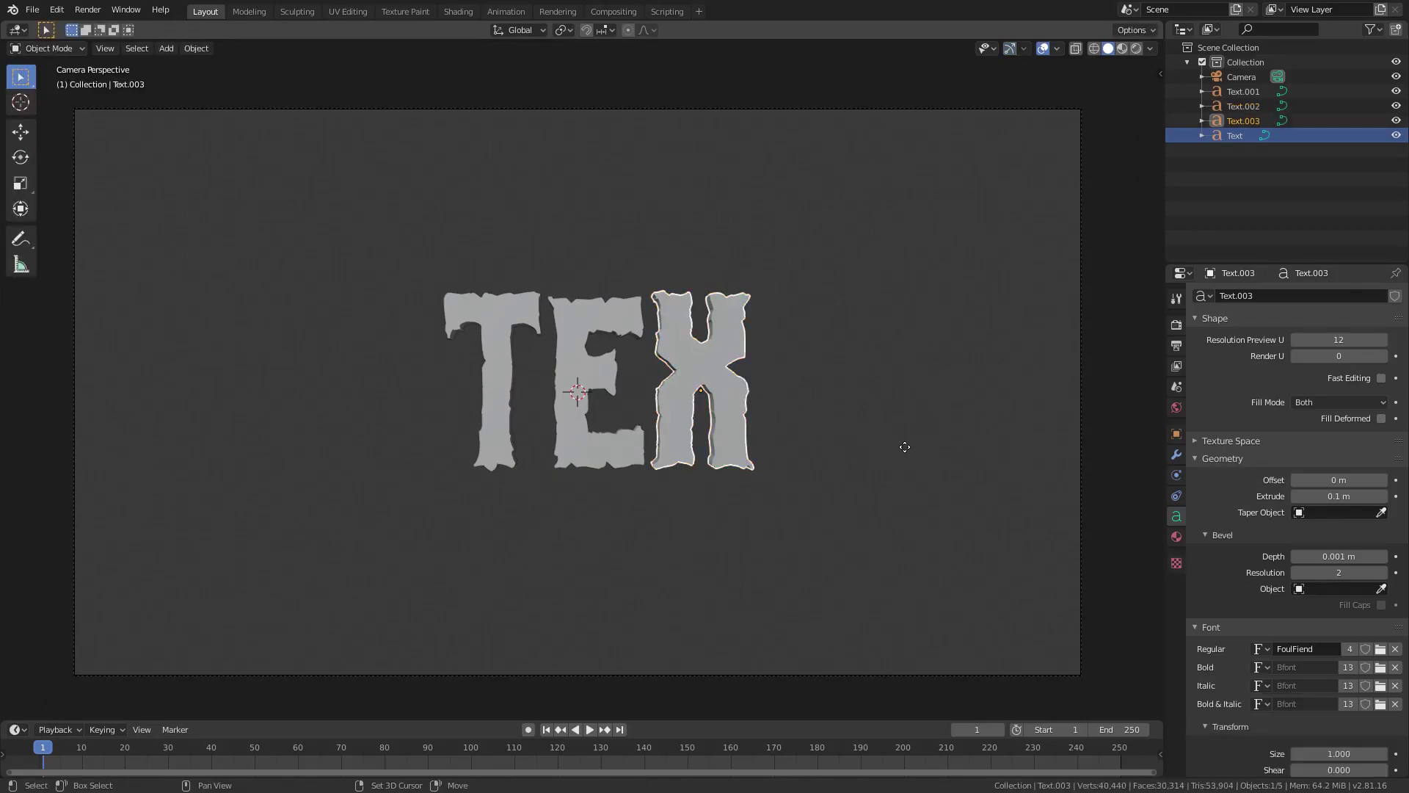
click(1015, 456)
key(Tab)
key(BackSpace)
text(T)
key(Tab)
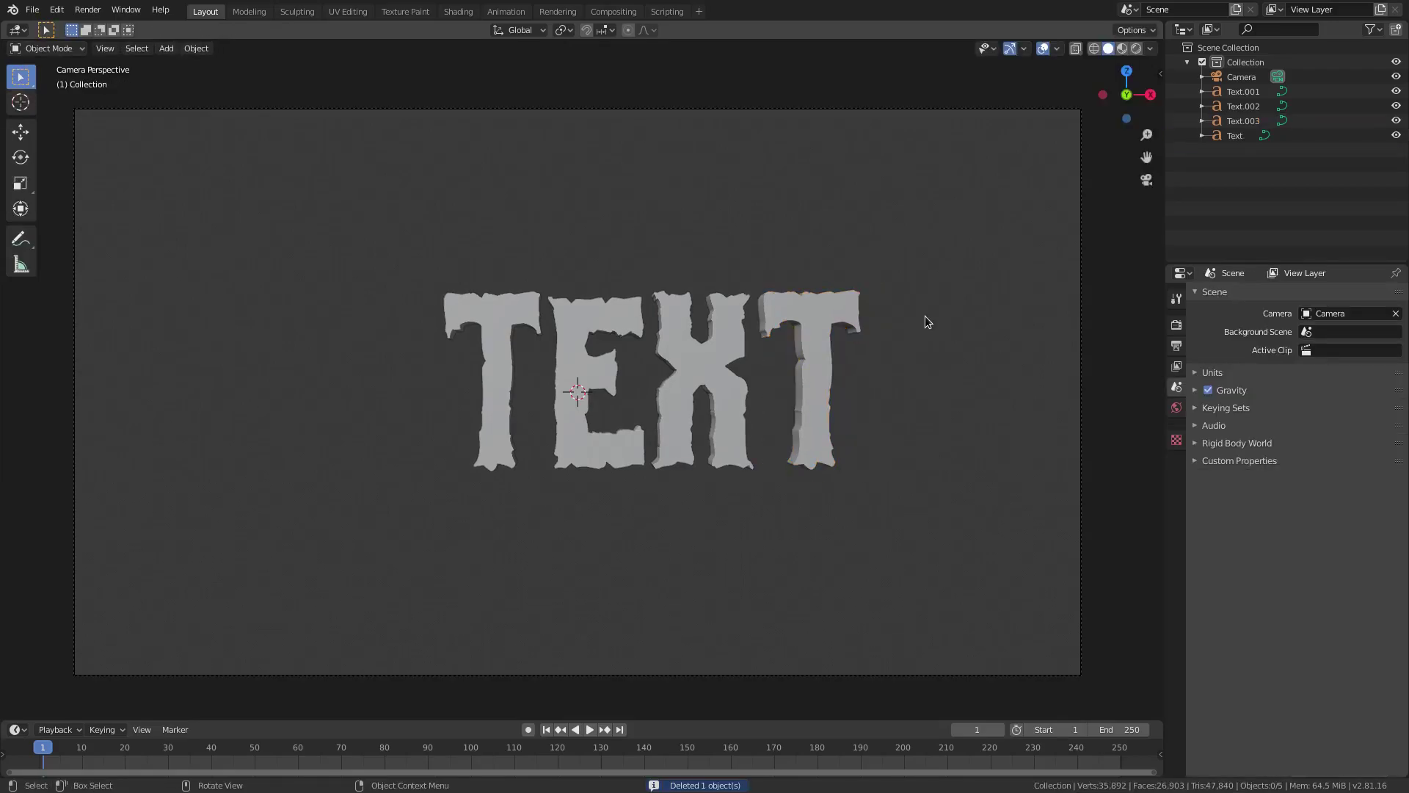
Move the first T further left, away from the E, in the camera view
middle_drag(925, 315, 885, 339)
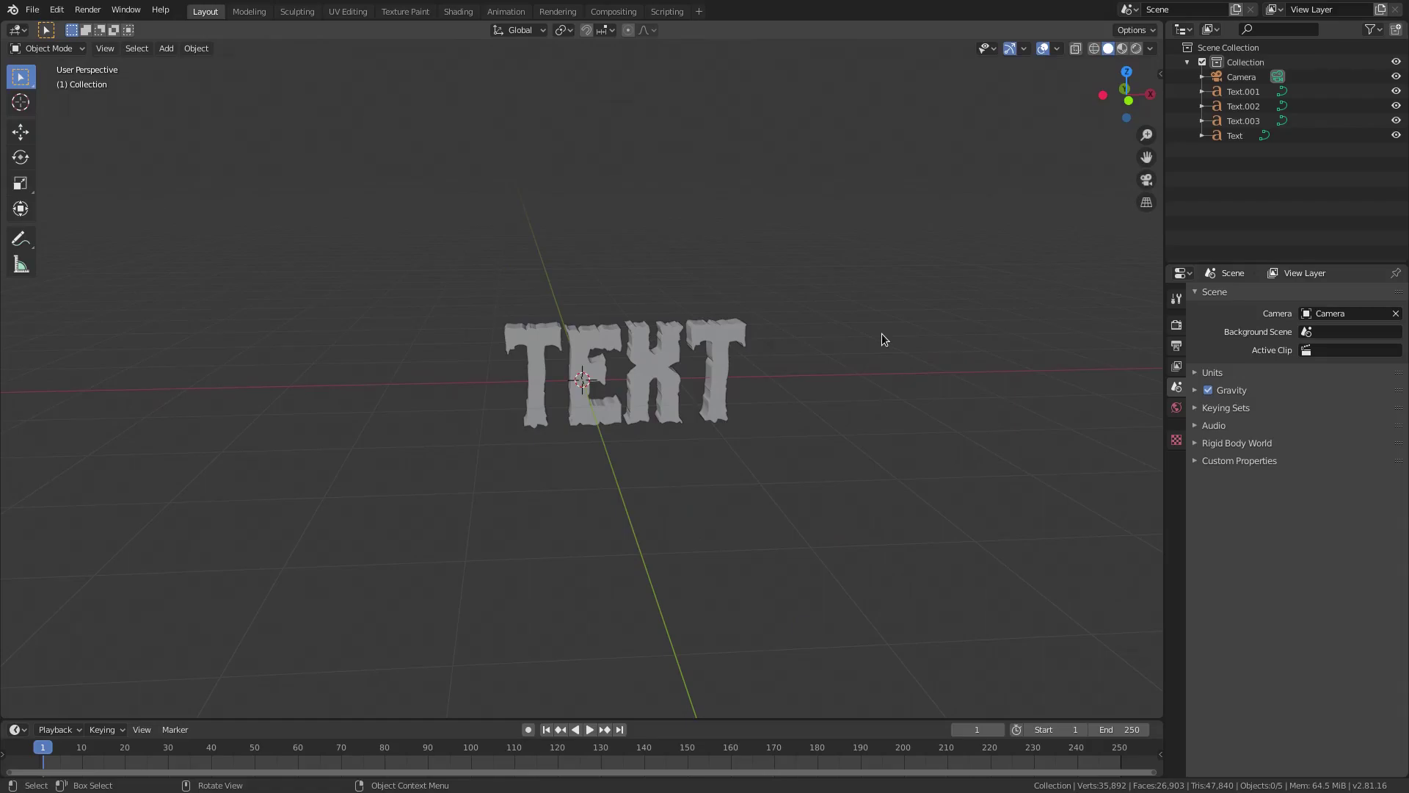
key(KP_0)
click(453, 314)
key(g)
click(369, 301)
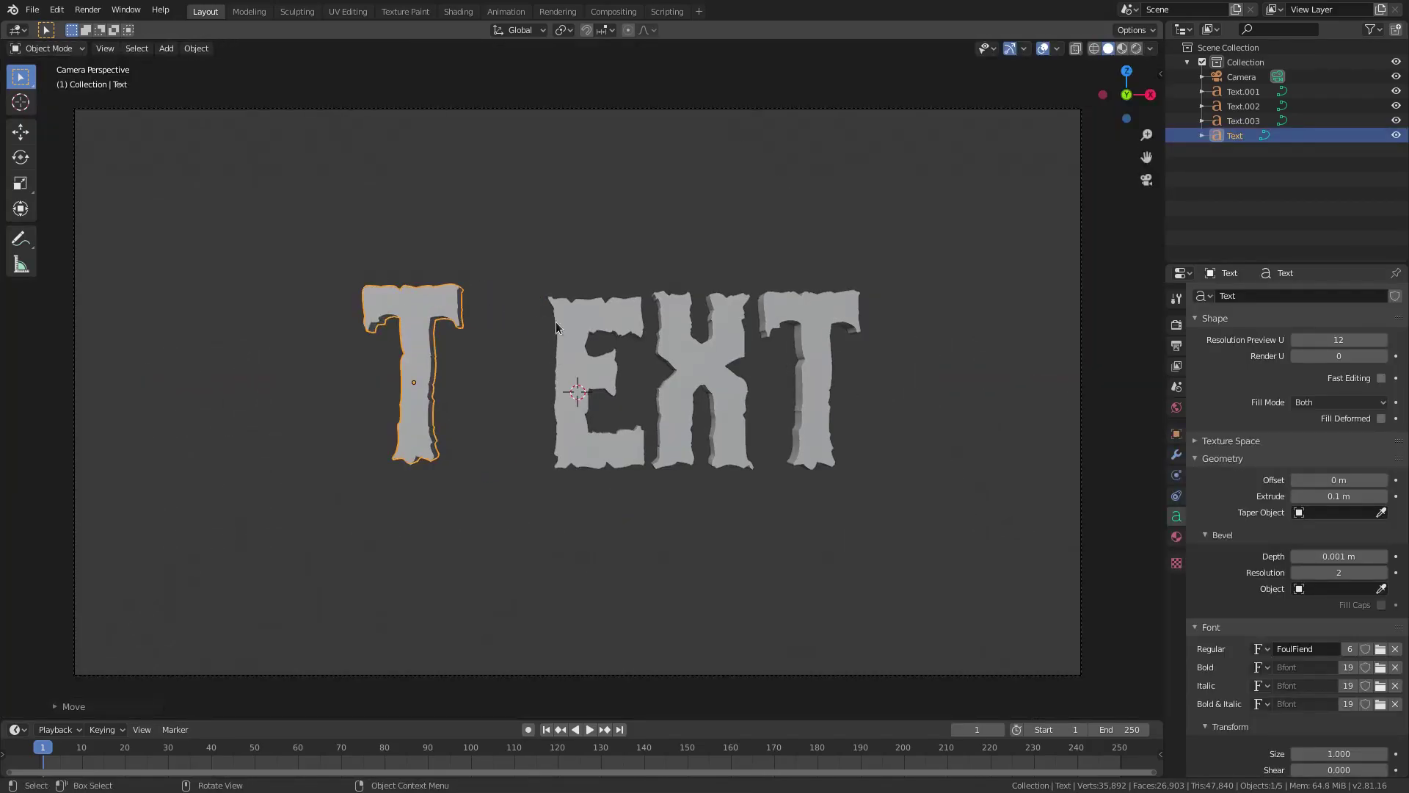
Move the E, the X and the last T left one by one to respace the word
click(559, 327)
key(g)
click(490, 309)
click(711, 353)
key(g)
click(681, 338)
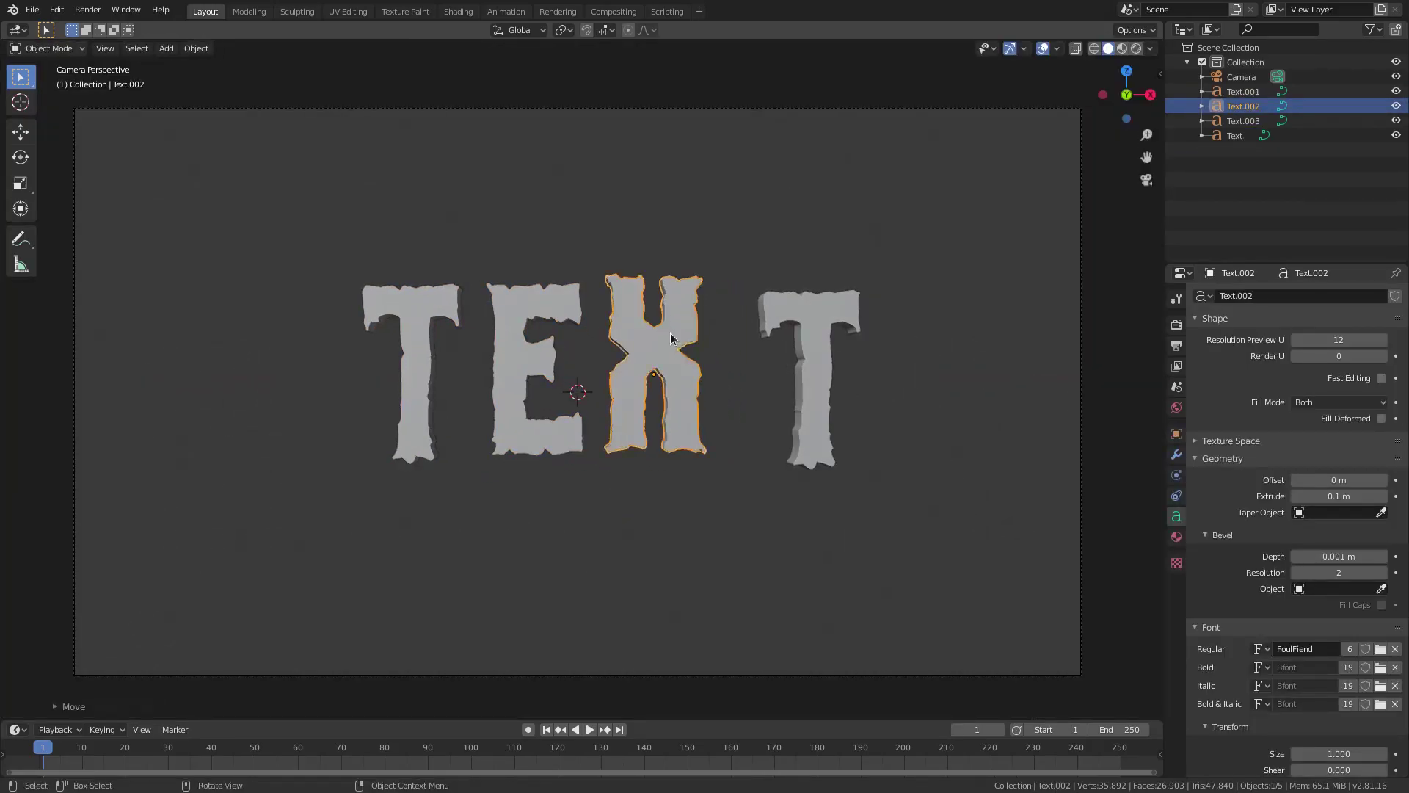
click(812, 334)
key(g)
click(764, 334)
Duplicate the last T below the word and extend the copy's content to "TEXT"
key(shift+d)
click(585, 551)
key(Tab)
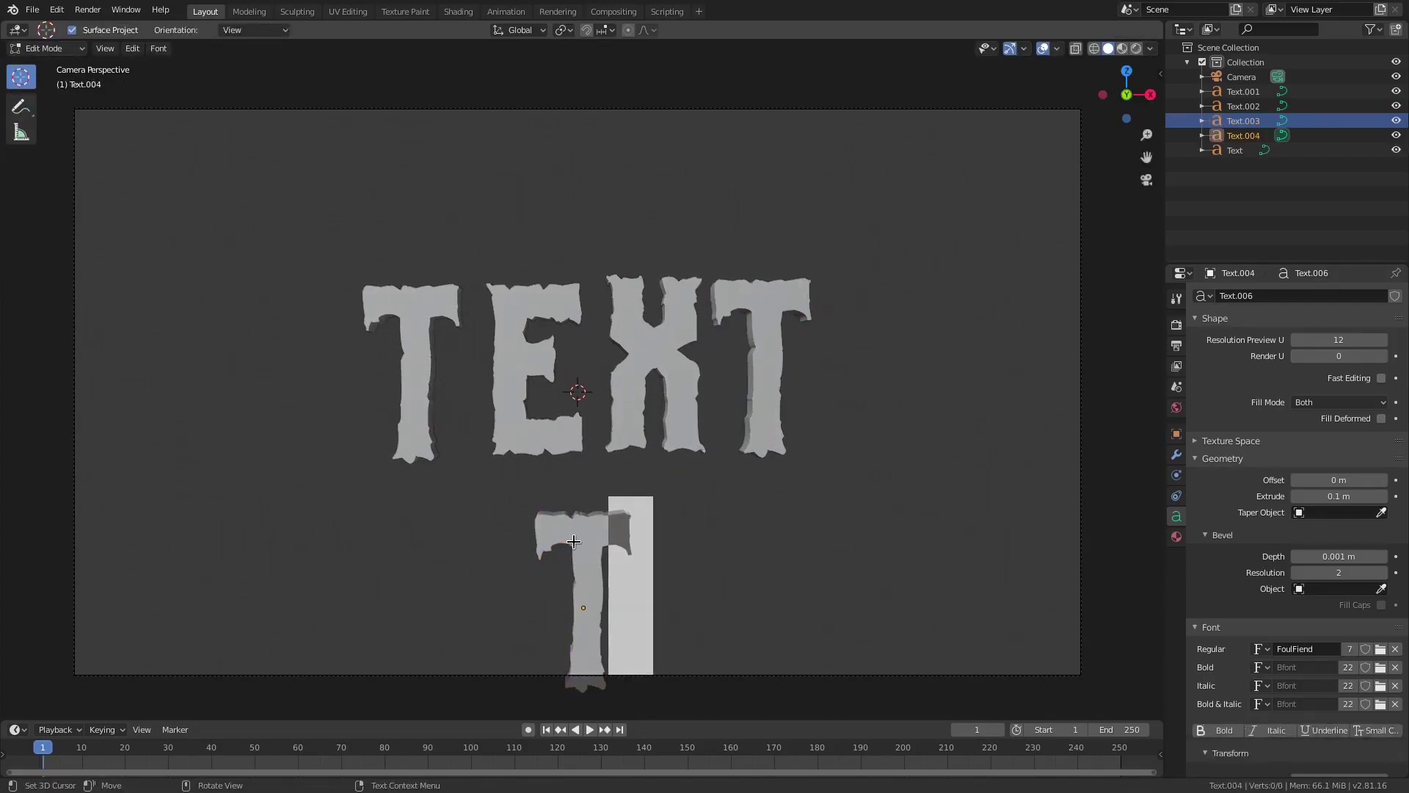
text(EXT)
key(BackSpace)
key(BackSpace)
text(XT)
key(Tab)
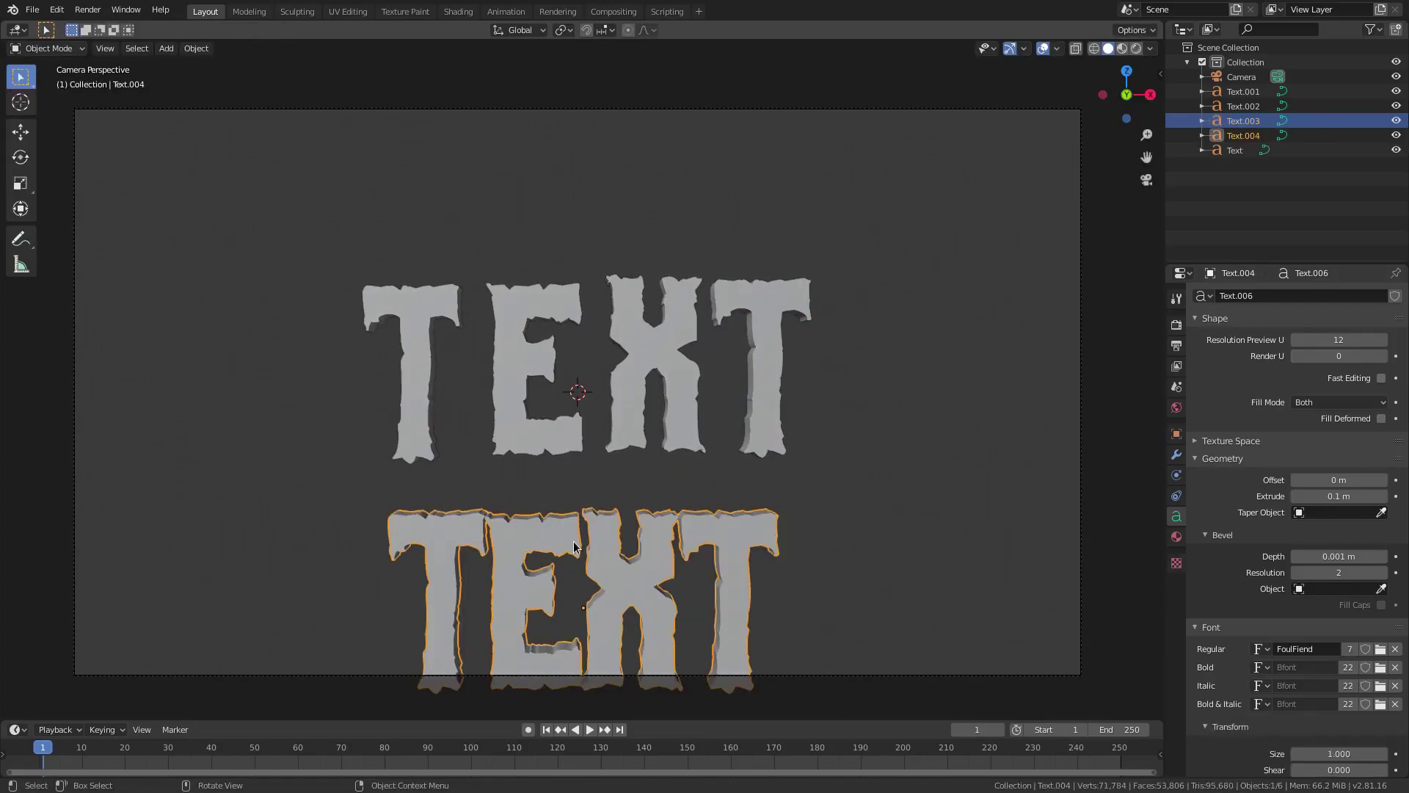
key(r)
key(r)
key(Escape)
click(416, 403)
key(r)
key(r)
key(Escape)
key(r)
key(r)
key(Escape)
click(551, 352)
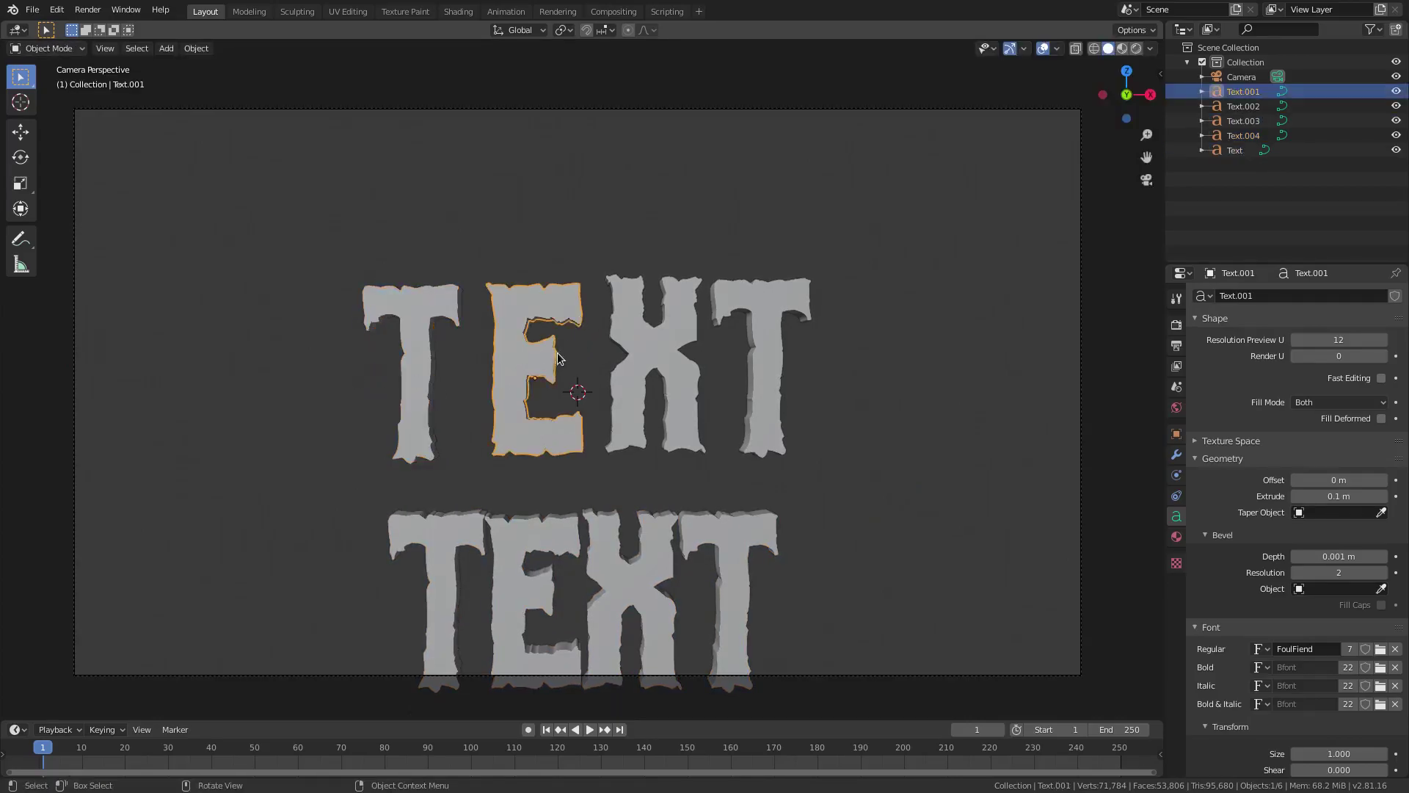
key(r)
key(r)
key(Escape)
Tilt the last T of the upper word in 3D with a free trackball rotation
click(756, 353)
key(r)
key(r)
click(723, 314)
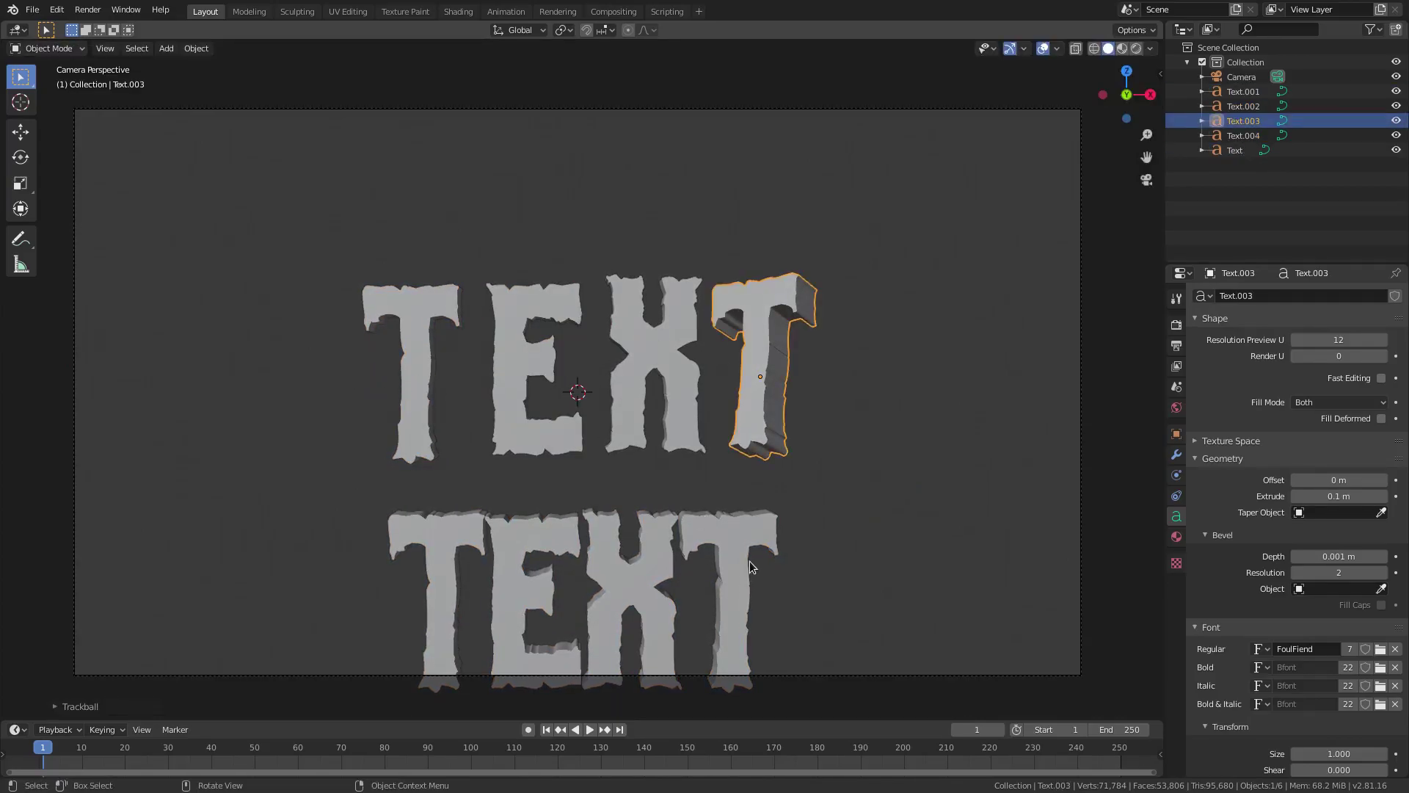
Delete the single-object TEXT word below the separate letters
click(751, 565)
key(Delete)
Tilt the first T with a trackball rotation and bring it slightly closer to the E
click(463, 345)
key(r)
key(r)
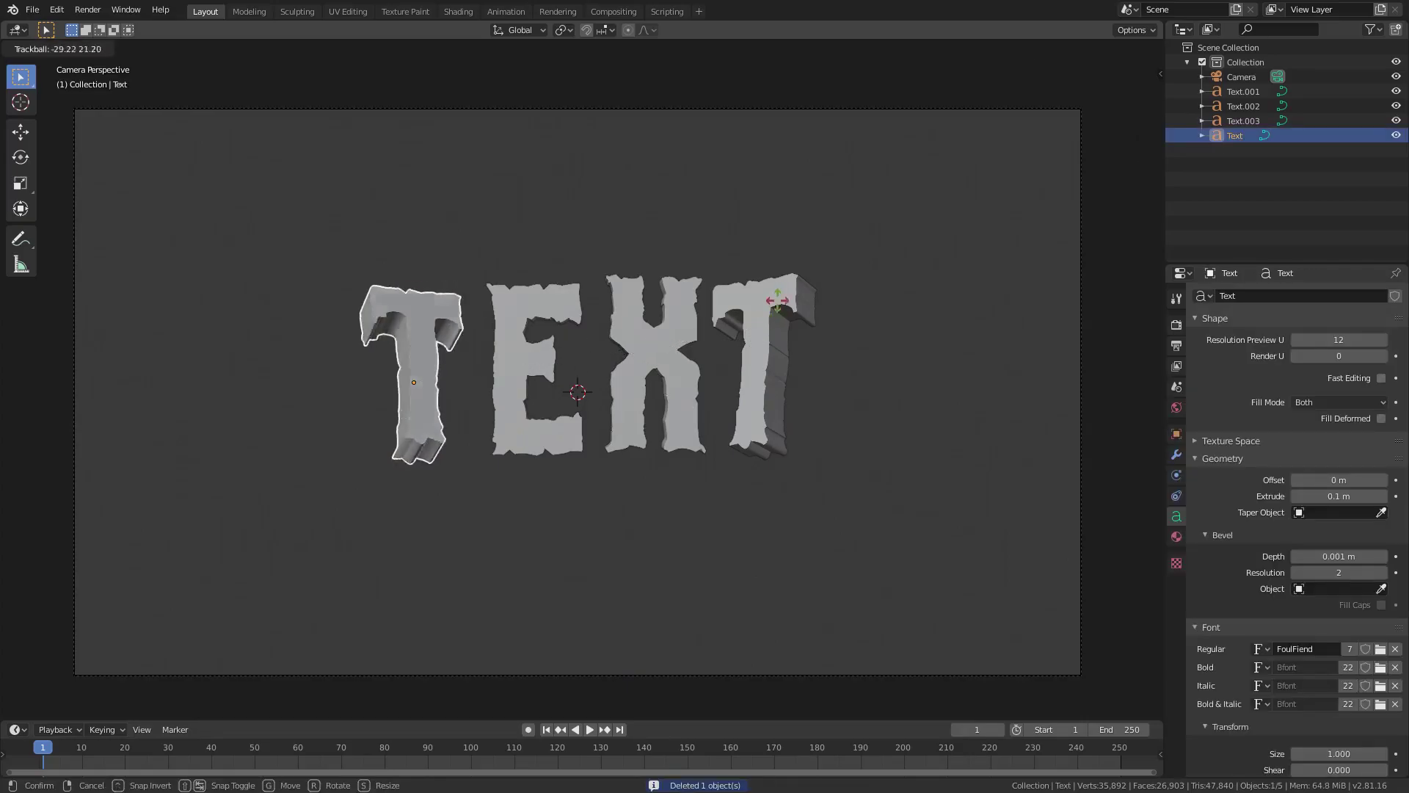
click(736, 331)
Tilt the E with a trackball rotation so its underside shows, and shift it slightly towards the first T
click(563, 313)
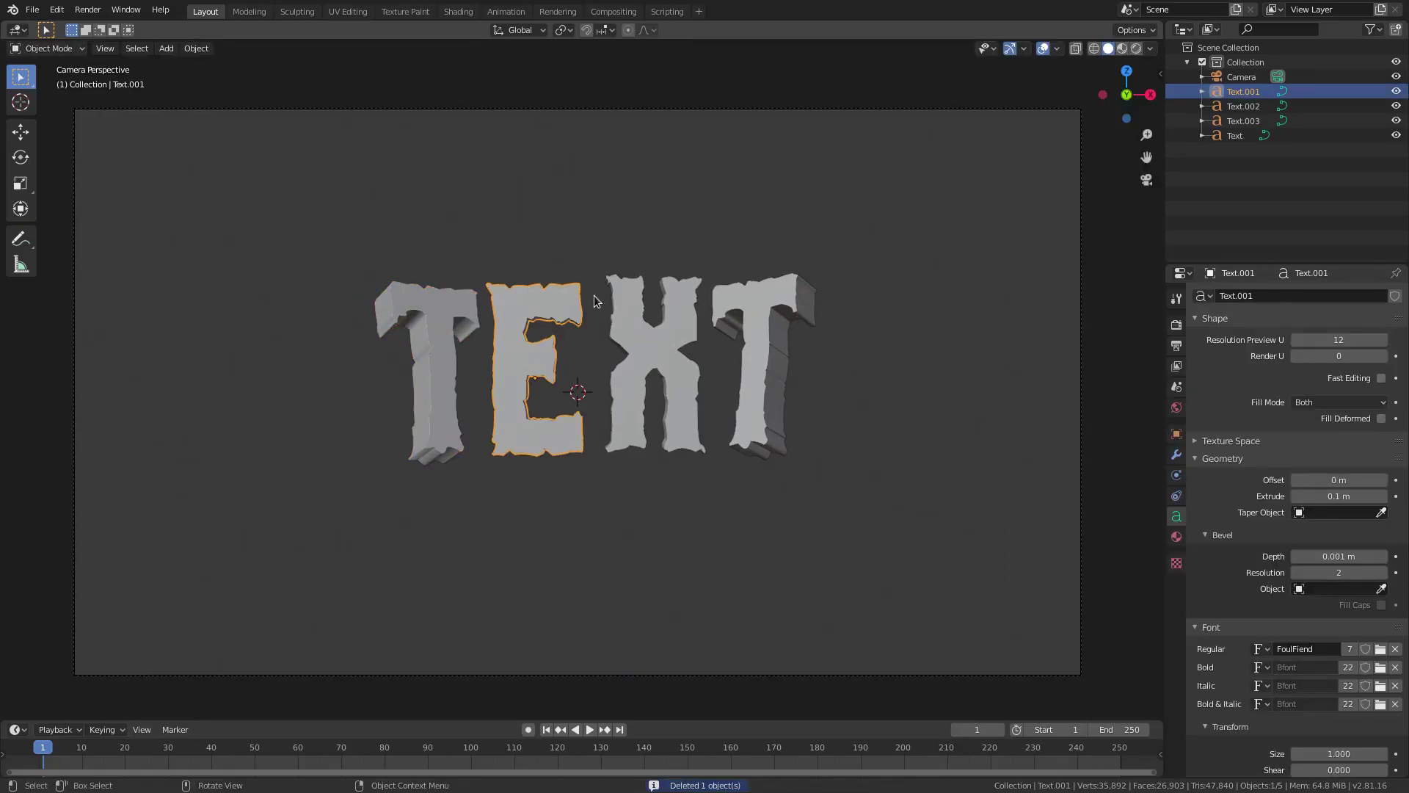
key(r)
key(r)
key(Escape)
key(r)
key(r)
click(633, 276)
key(r)
key(r)
click(620, 268)
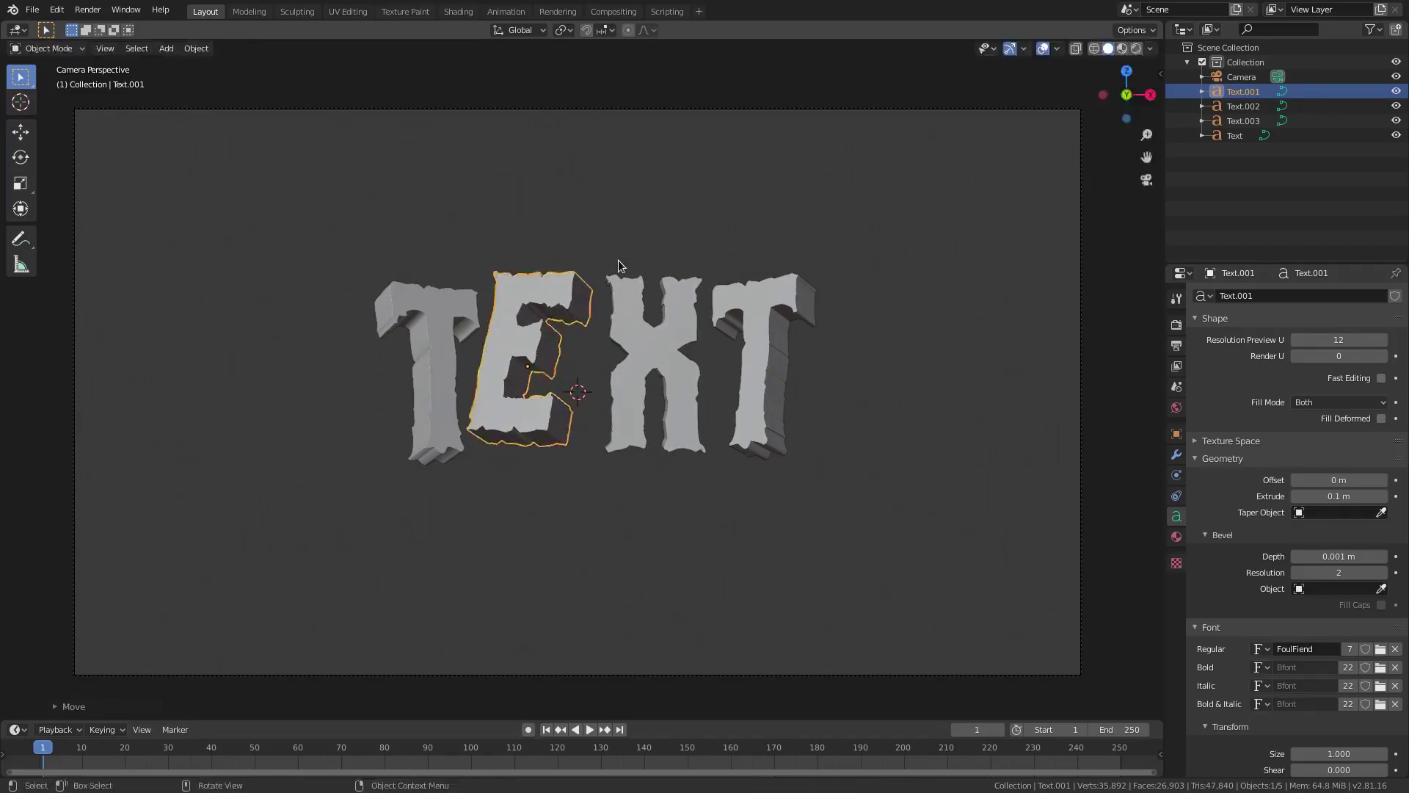
Tilt the X with a trackball rotation and move it left and slightly up, close to the E
click(645, 317)
key(r)
key(r)
click(789, 299)
key(g)
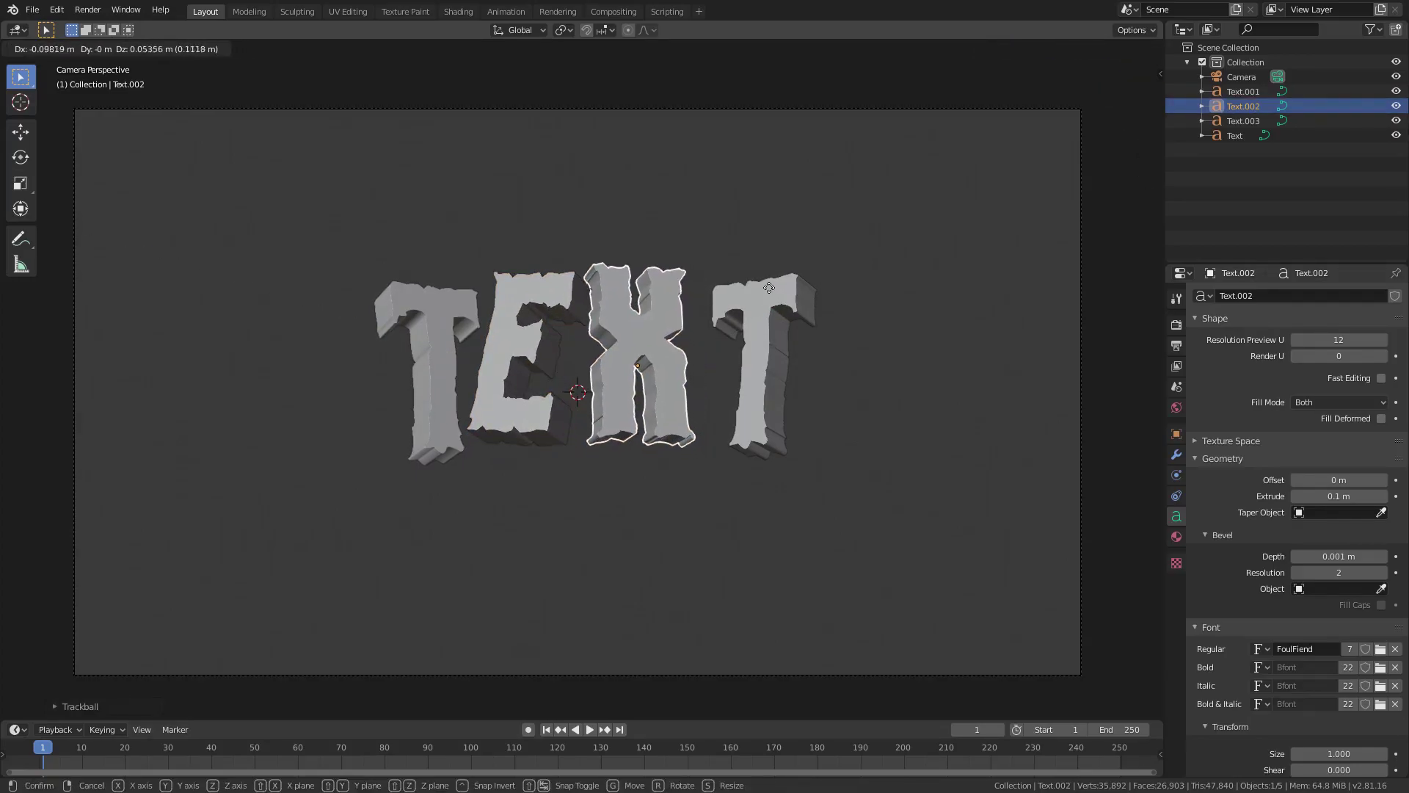
click(766, 286)
Shift the X along the global Y axis, check its depth from an angle and return to the camera view
key(g)
key(y)
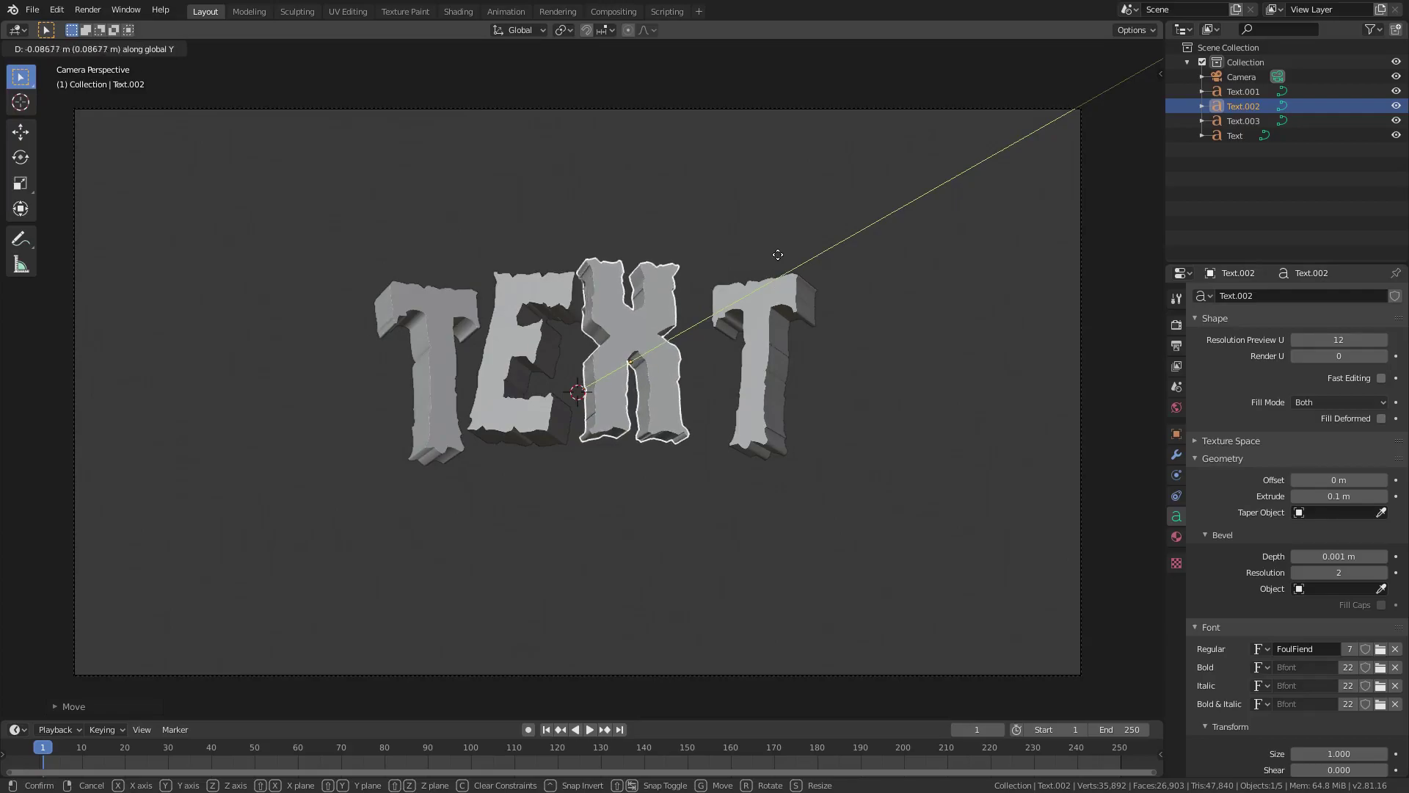
click(779, 249)
middle_drag(756, 364, 638, 419)
key(KP_0)
Move the last T left towards the X, and shift the X slightly right to even the gaps
click(739, 335)
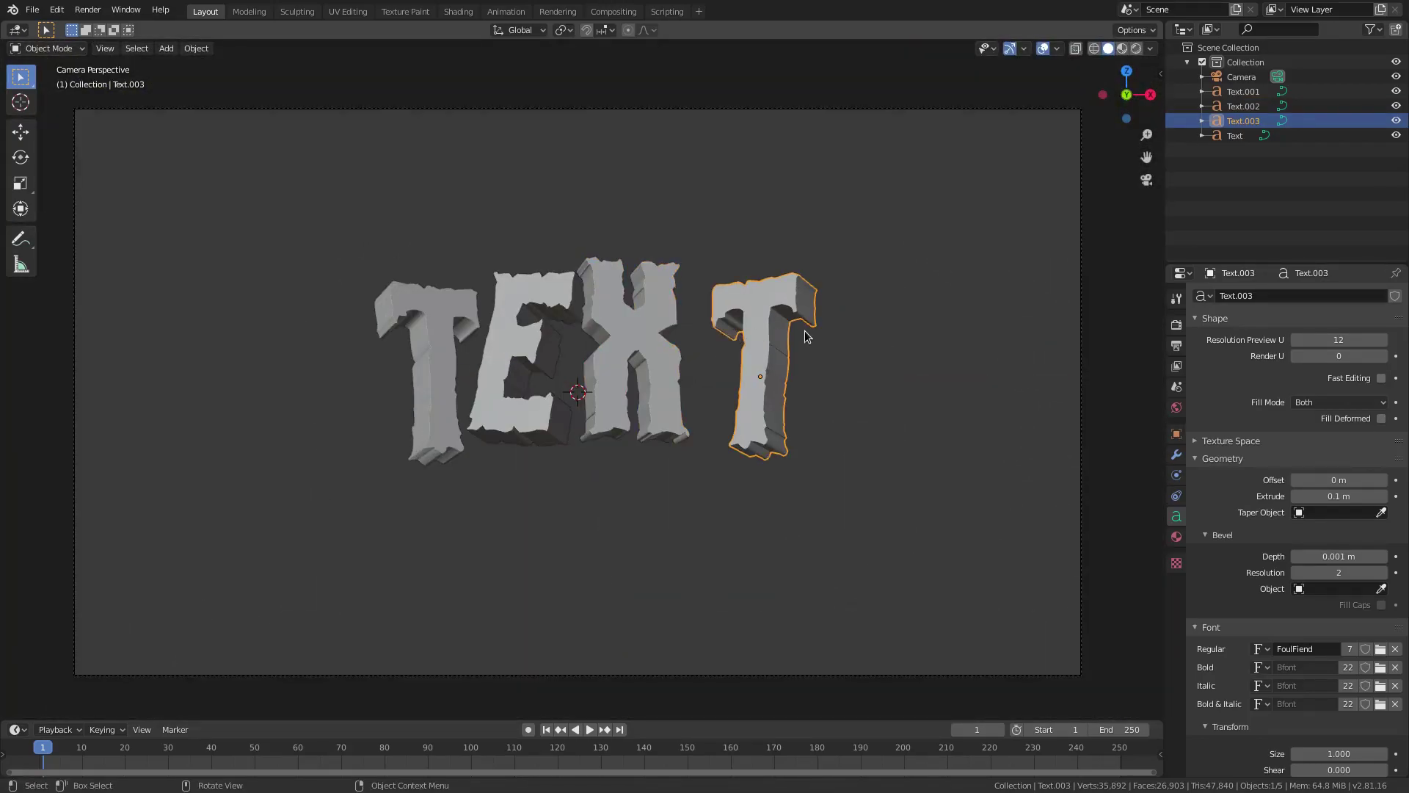
key(g)
click(778, 338)
click(657, 345)
key(g)
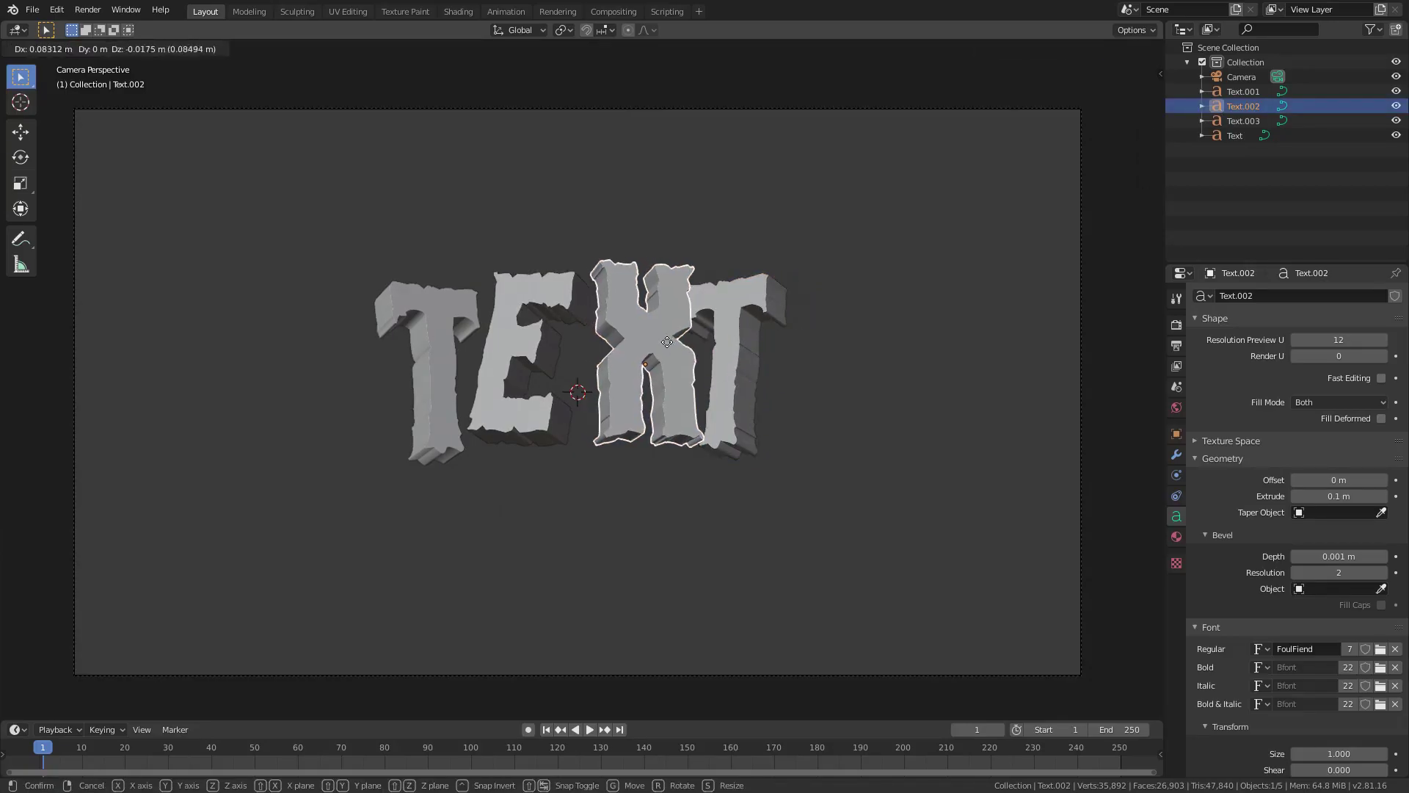
click(659, 342)
Refine the tilt of the last T with another trackball rotation
click(734, 345)
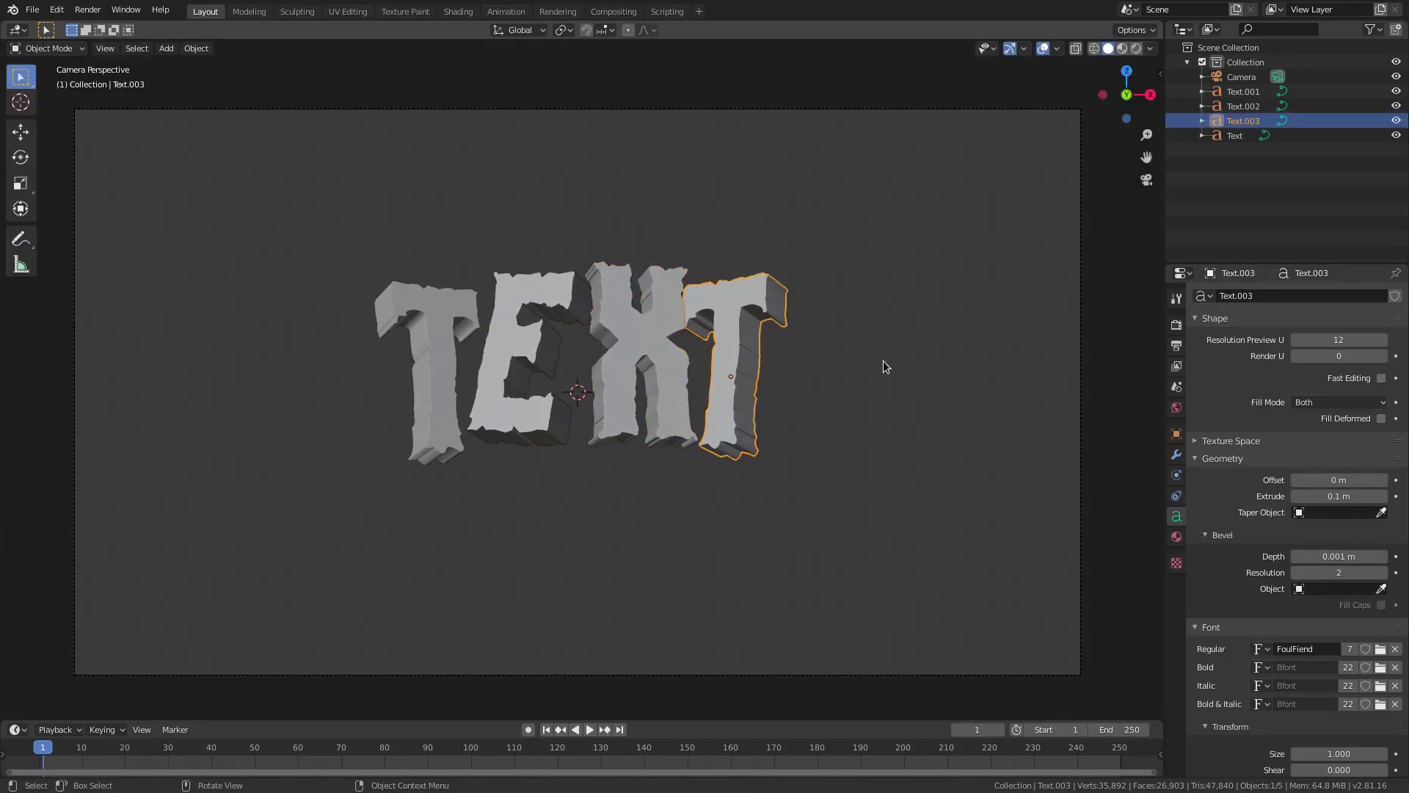
key(t)
key(r)
key(r)
click(883, 375)
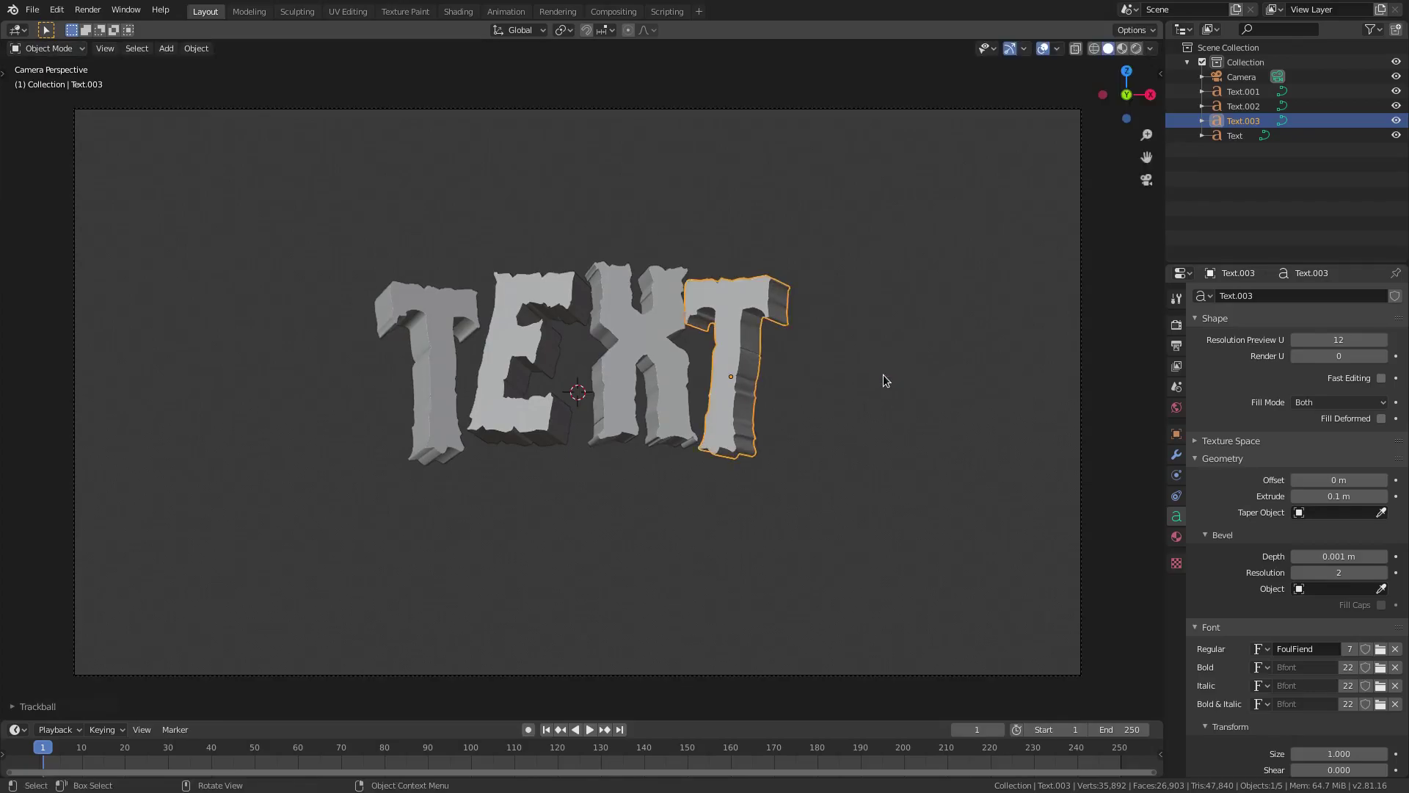
Rotate the last T in the view and about the X and Z axes, and nudge it slightly right
key(r)
click(892, 324)
key(r)
key(x)
click(892, 310)
key(r)
key(z)
key(g)
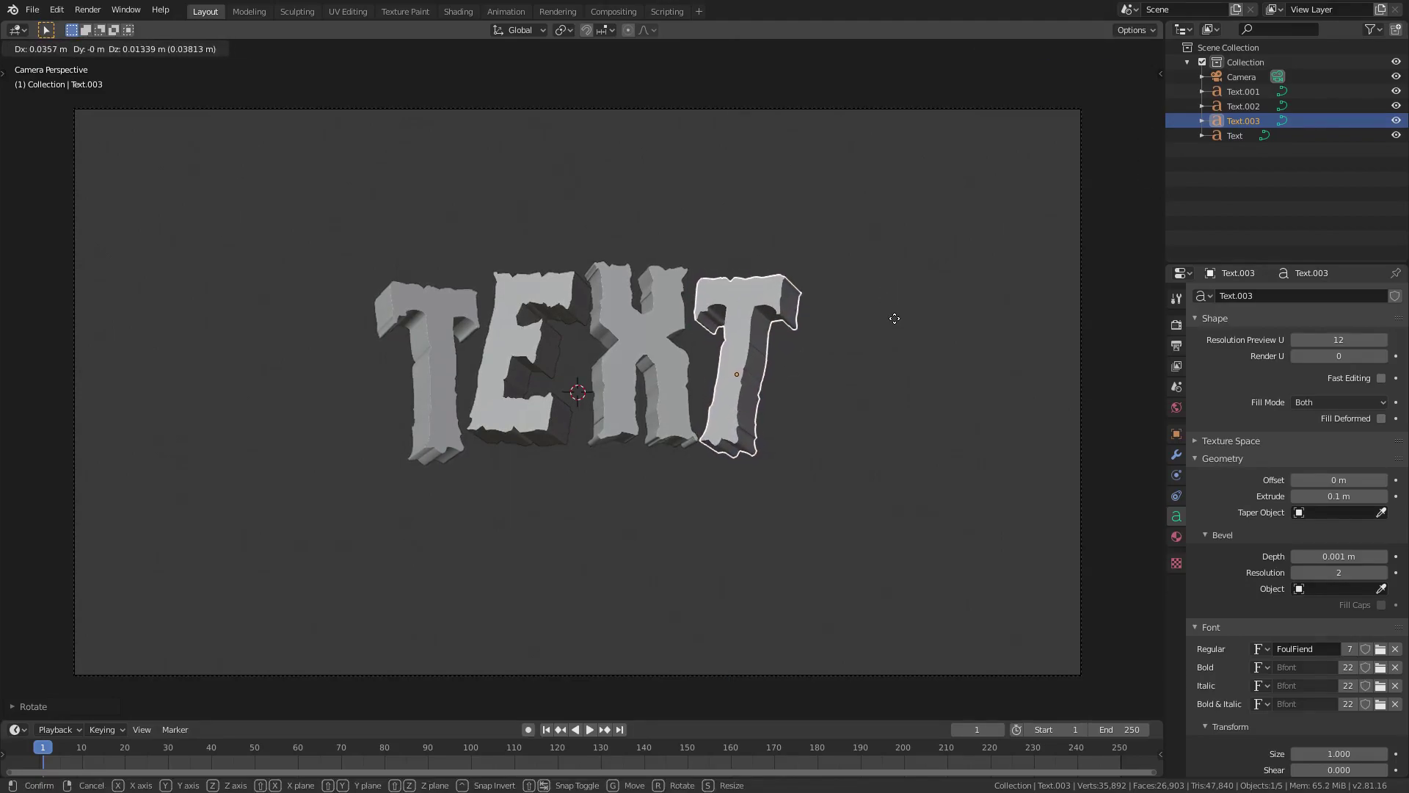
click(895, 315)
Select all four letters and move the word together to centre it in the camera frame
drag(324, 293, 759, 487)
key(g)
click(721, 461)
scroll(718, 464, down, 2)
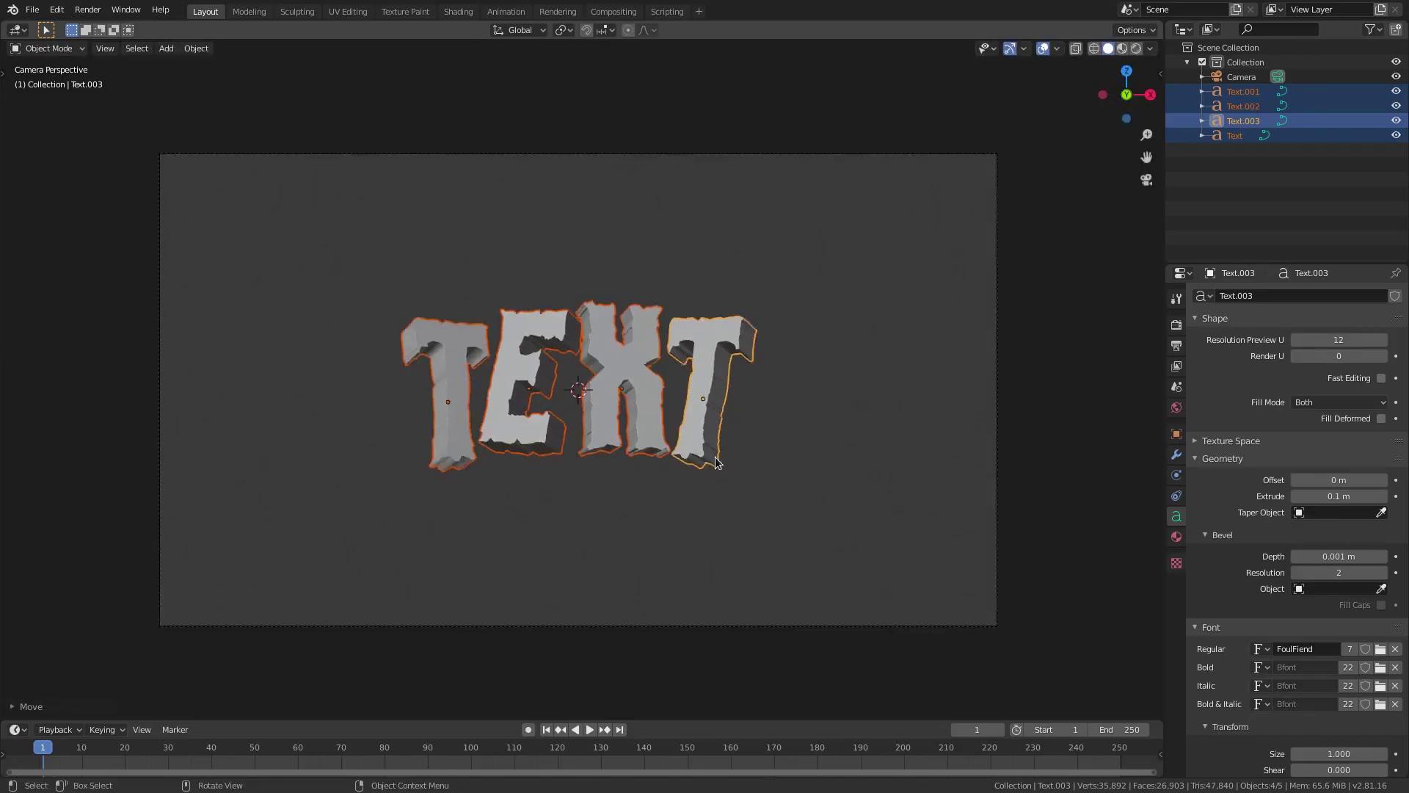
scroll(712, 474, up, 1)
key(g)
click(697, 484)
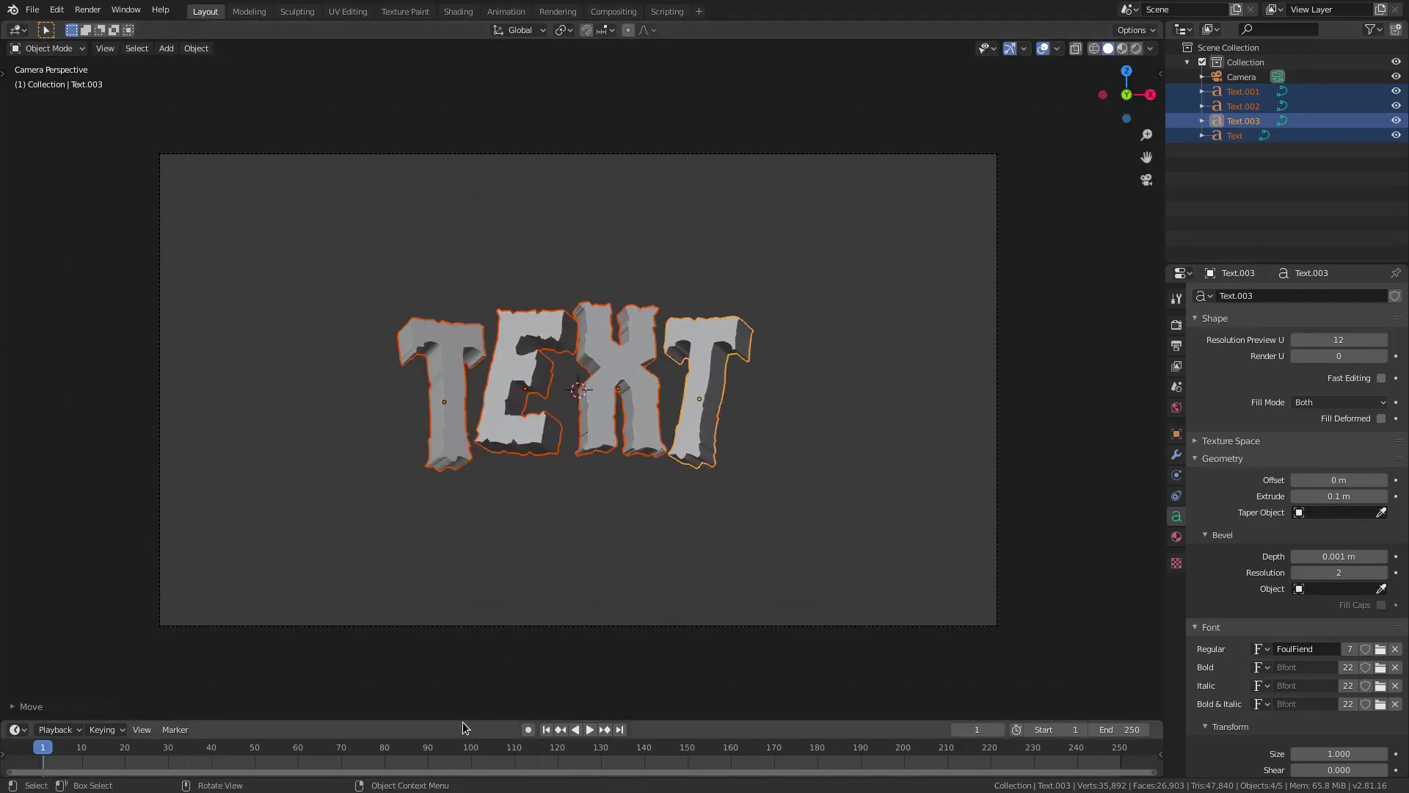
Enlarge the timeline area, and try moving the first T on its own
drag(463, 721, 472, 690)
click(466, 335)
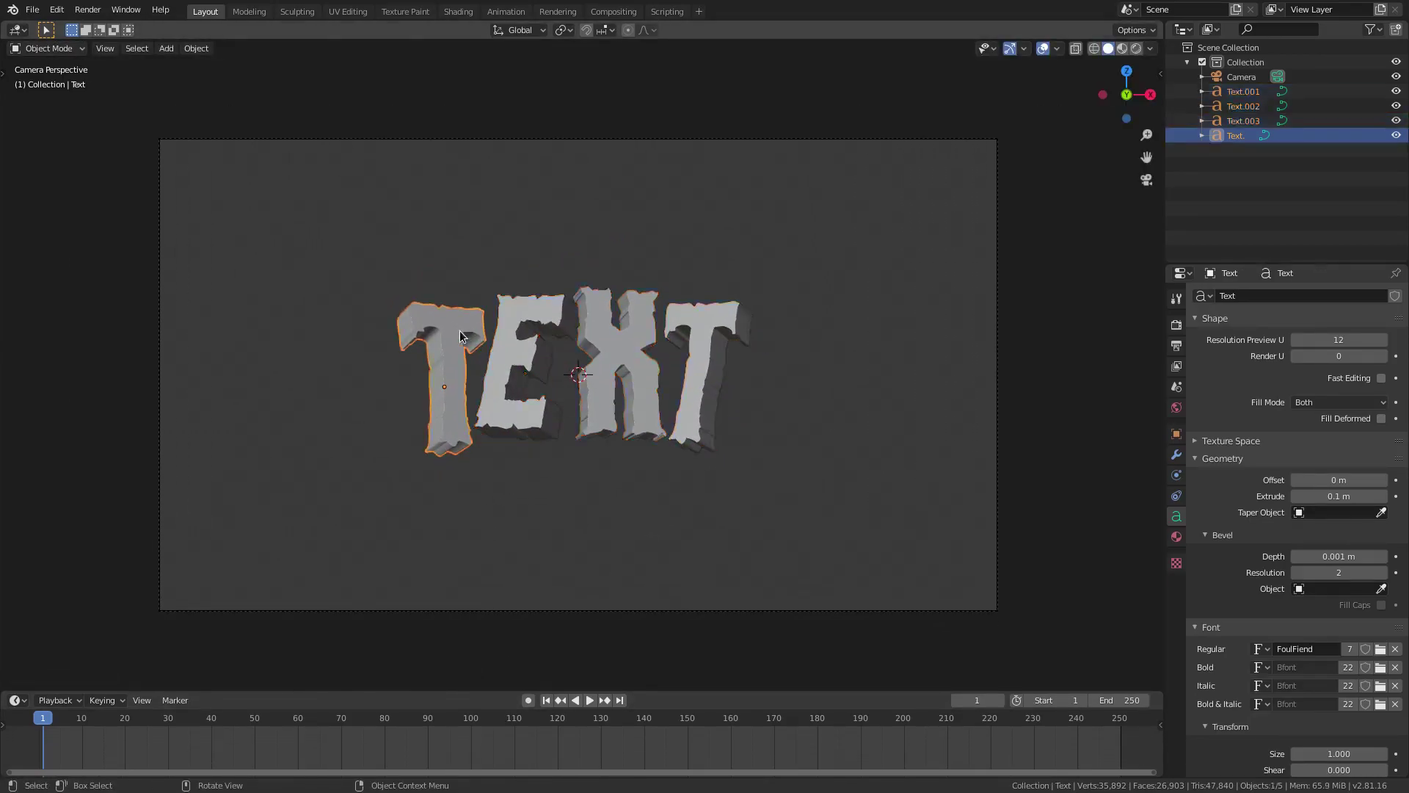
scroll(600, 439, up, 1)
key(g)
click(628, 439)
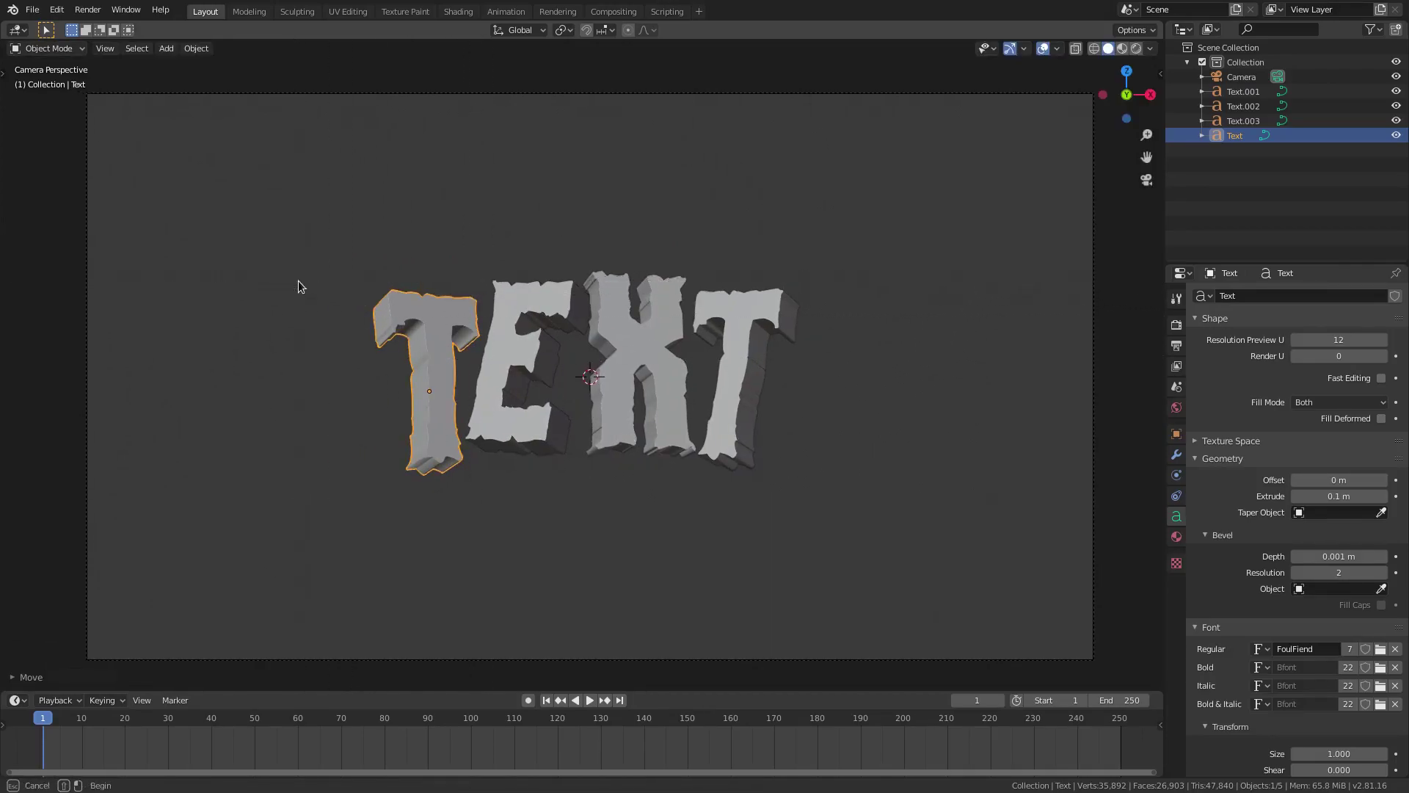
Set the animation's start frame to 0 and insert a Rotation keyframe for all four letters at frame 0
drag(299, 289, 814, 502)
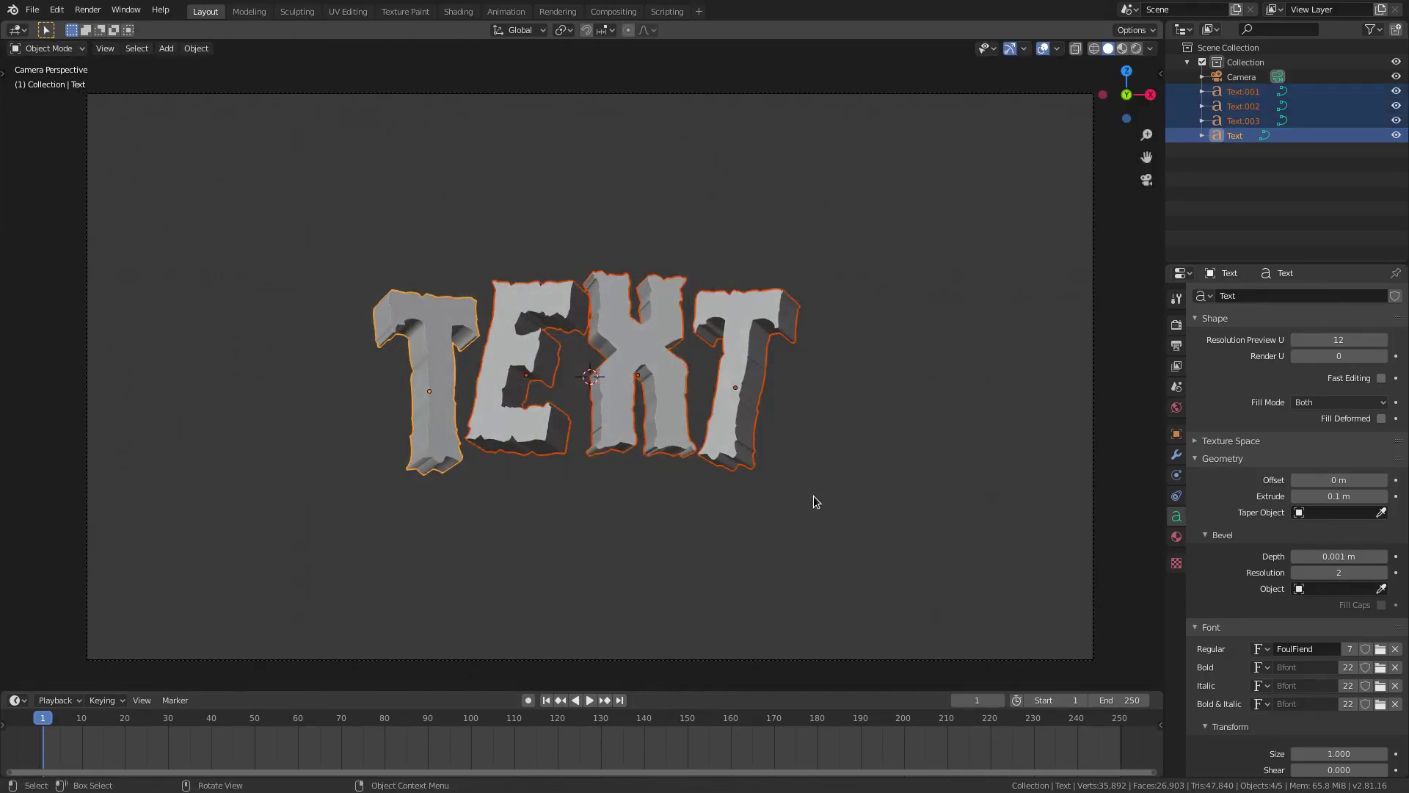
click(1055, 700)
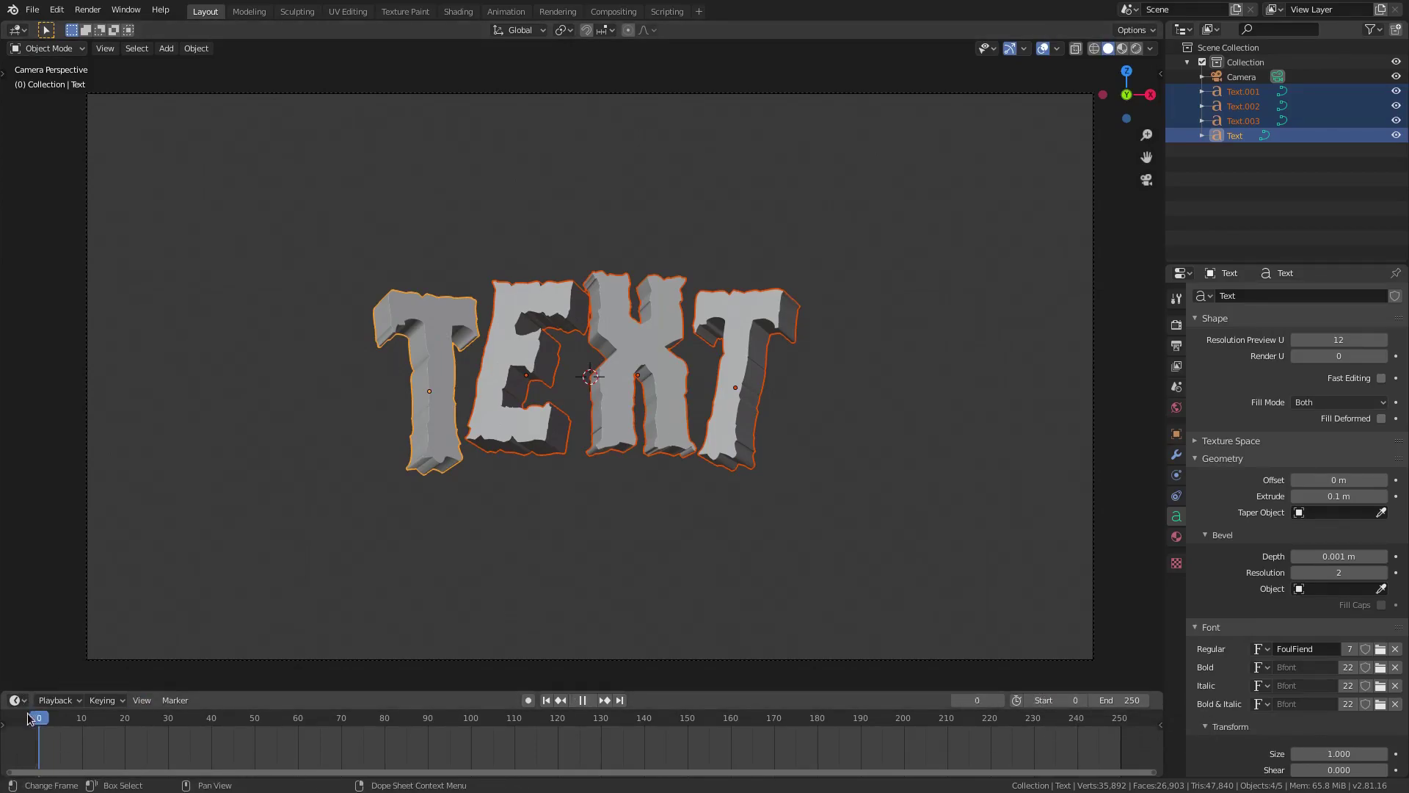
key(i)
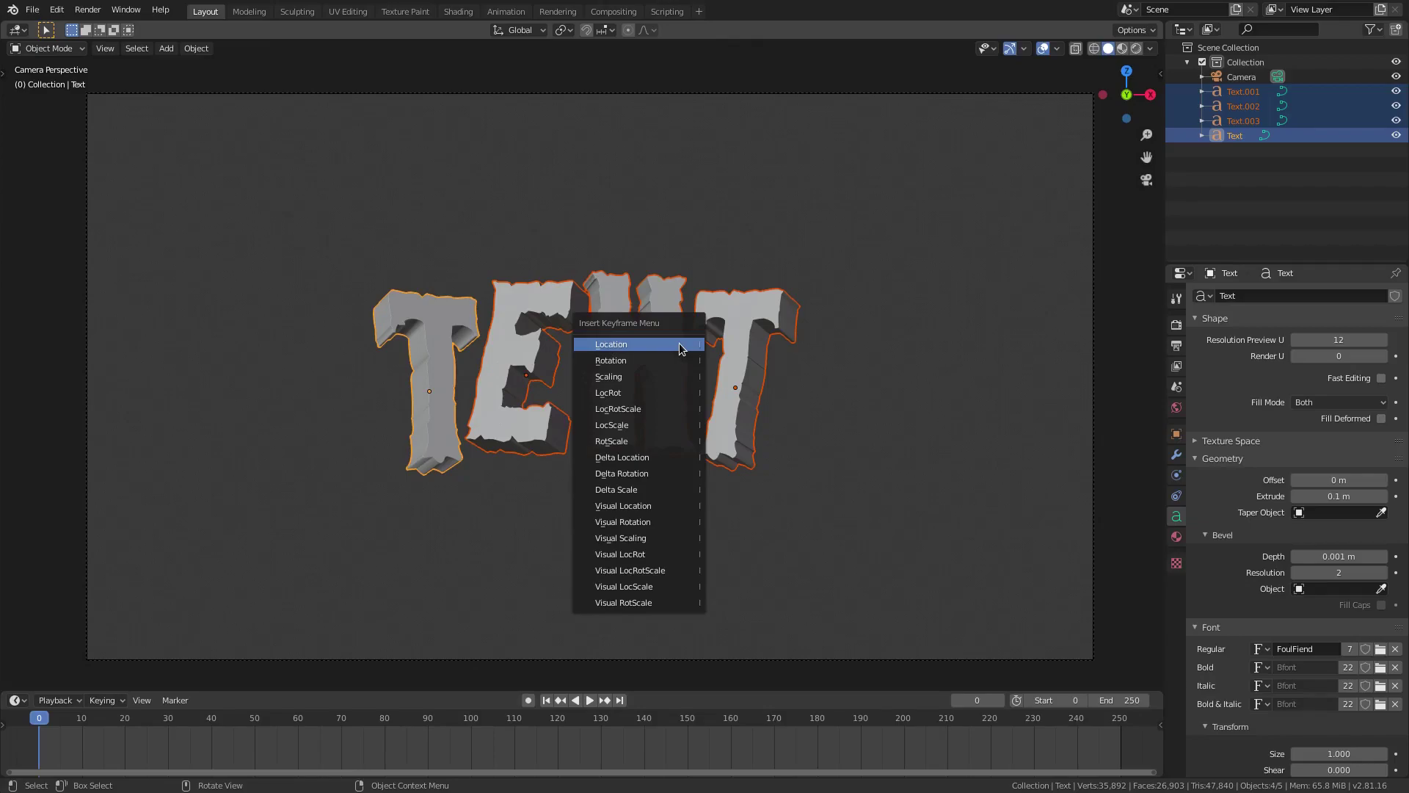
click(680, 363)
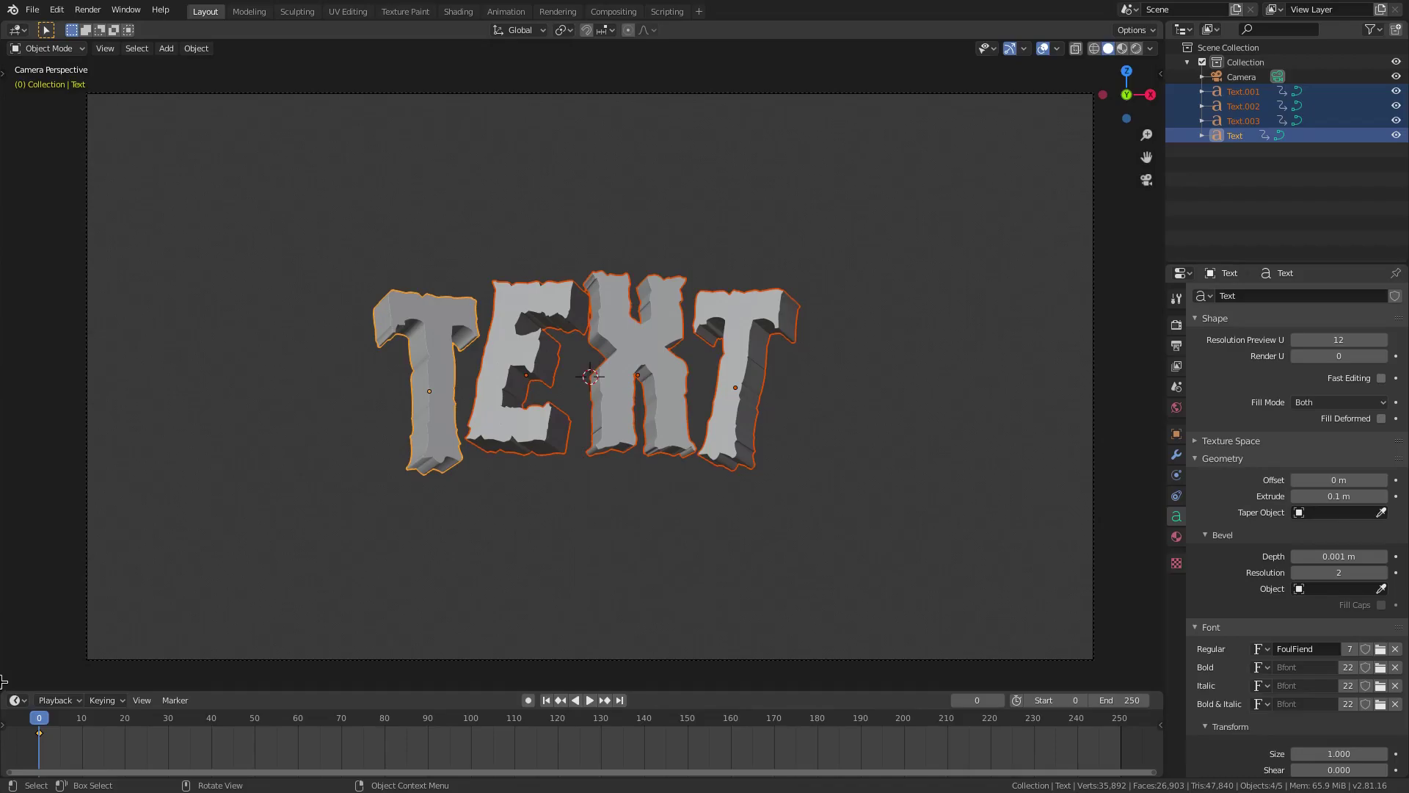
Split the 3D viewport horizontally and turn the lower area into a Graph Editor
drag(4, 681, 51, 375)
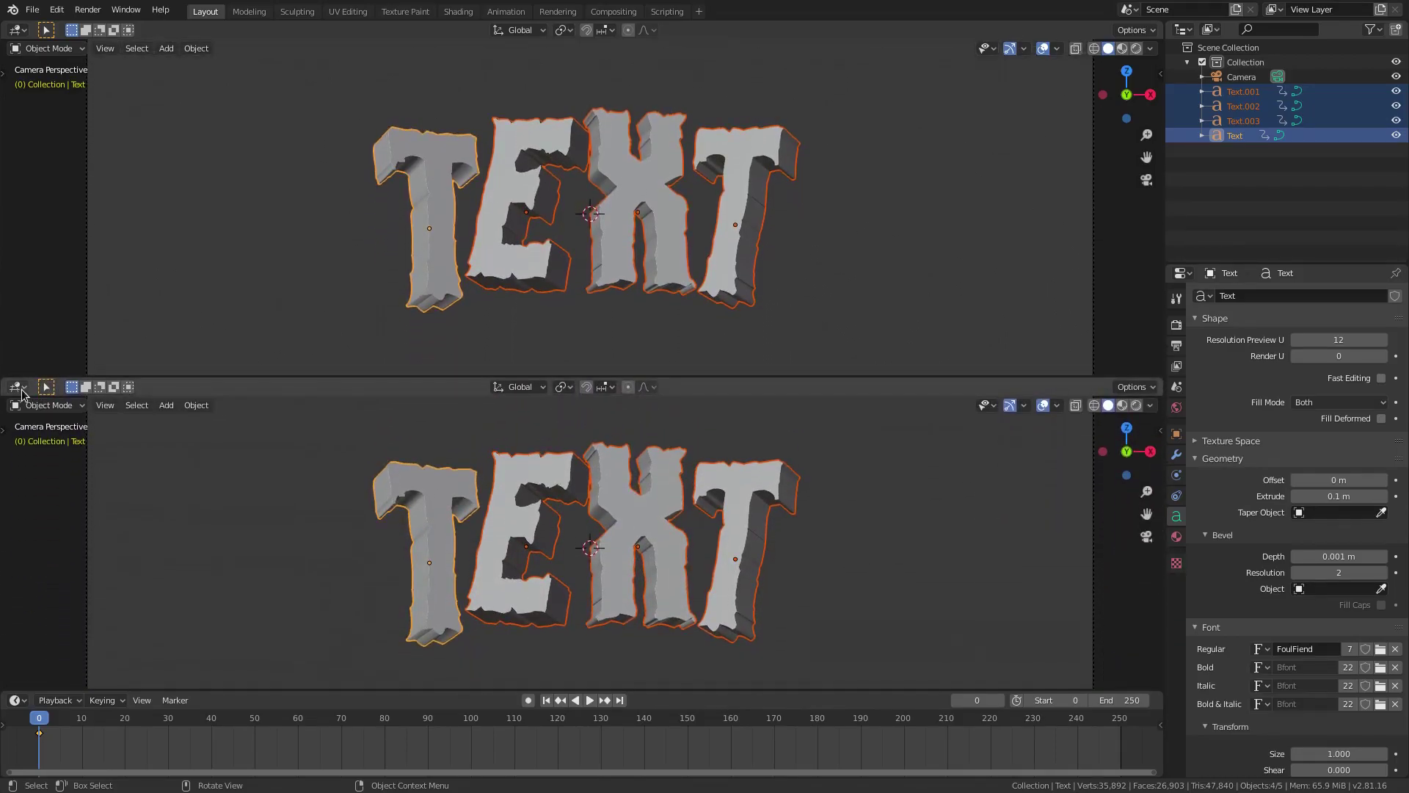
click(19, 387)
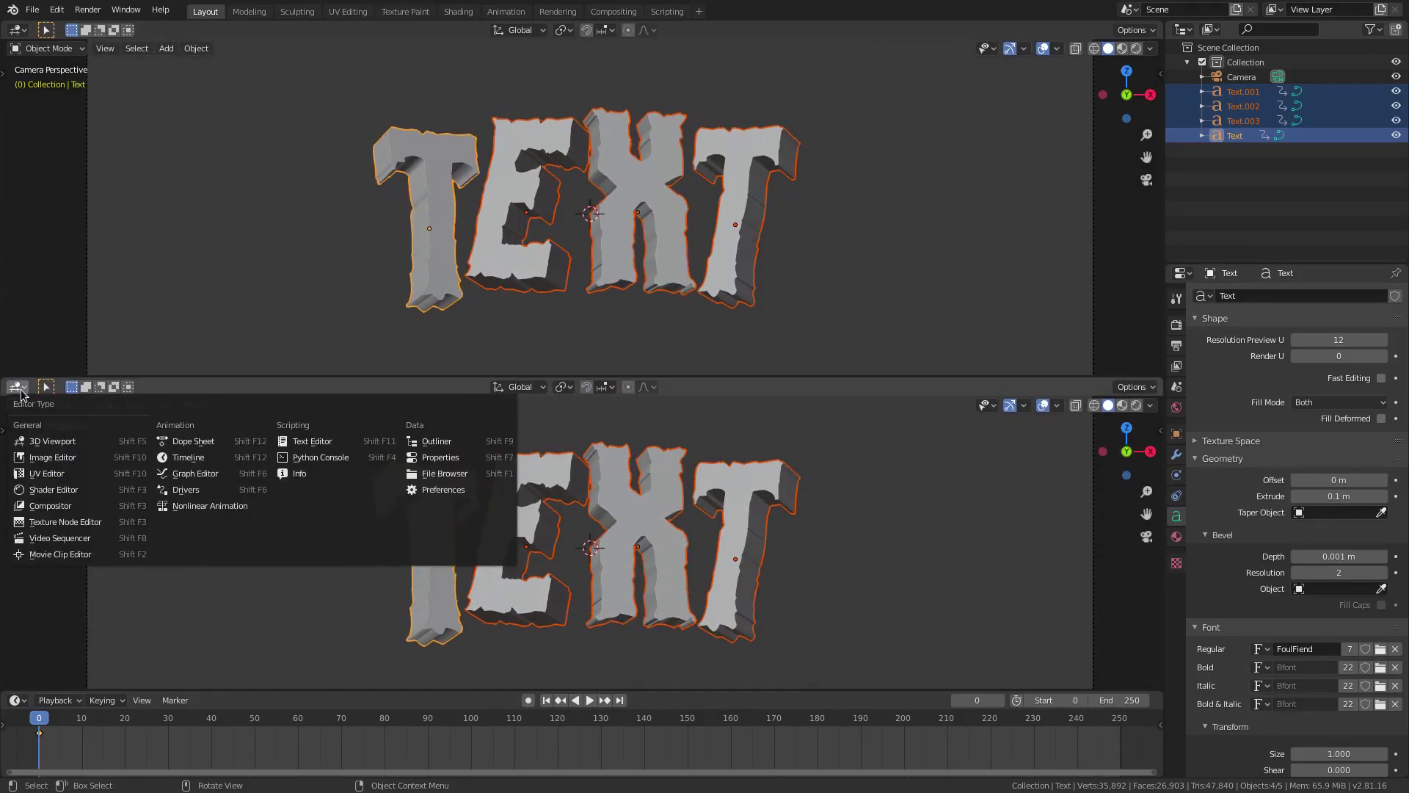
click(194, 475)
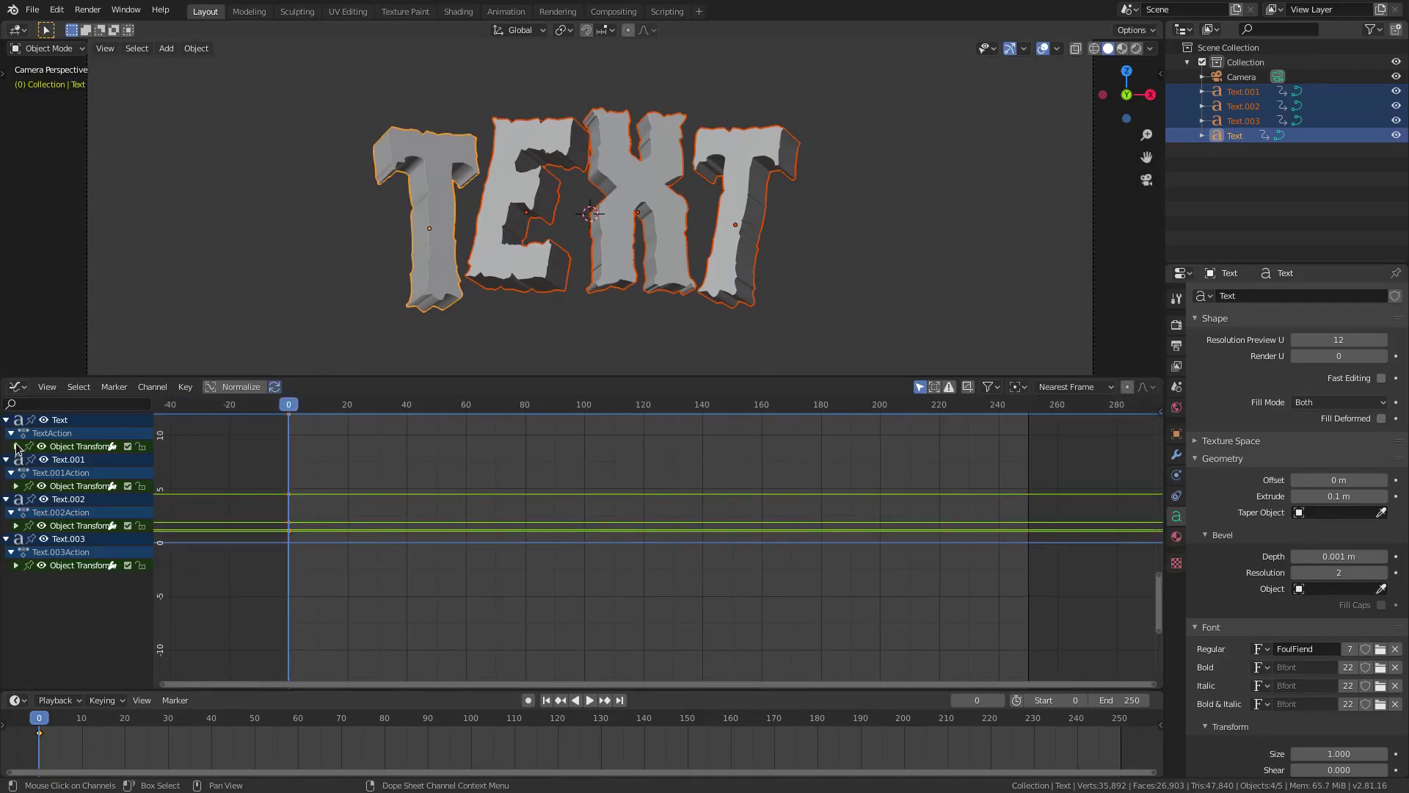
Expand the Object Transforms channels of all four letters and enlarge the Graph Editor to show every rotation curve
click(16, 446)
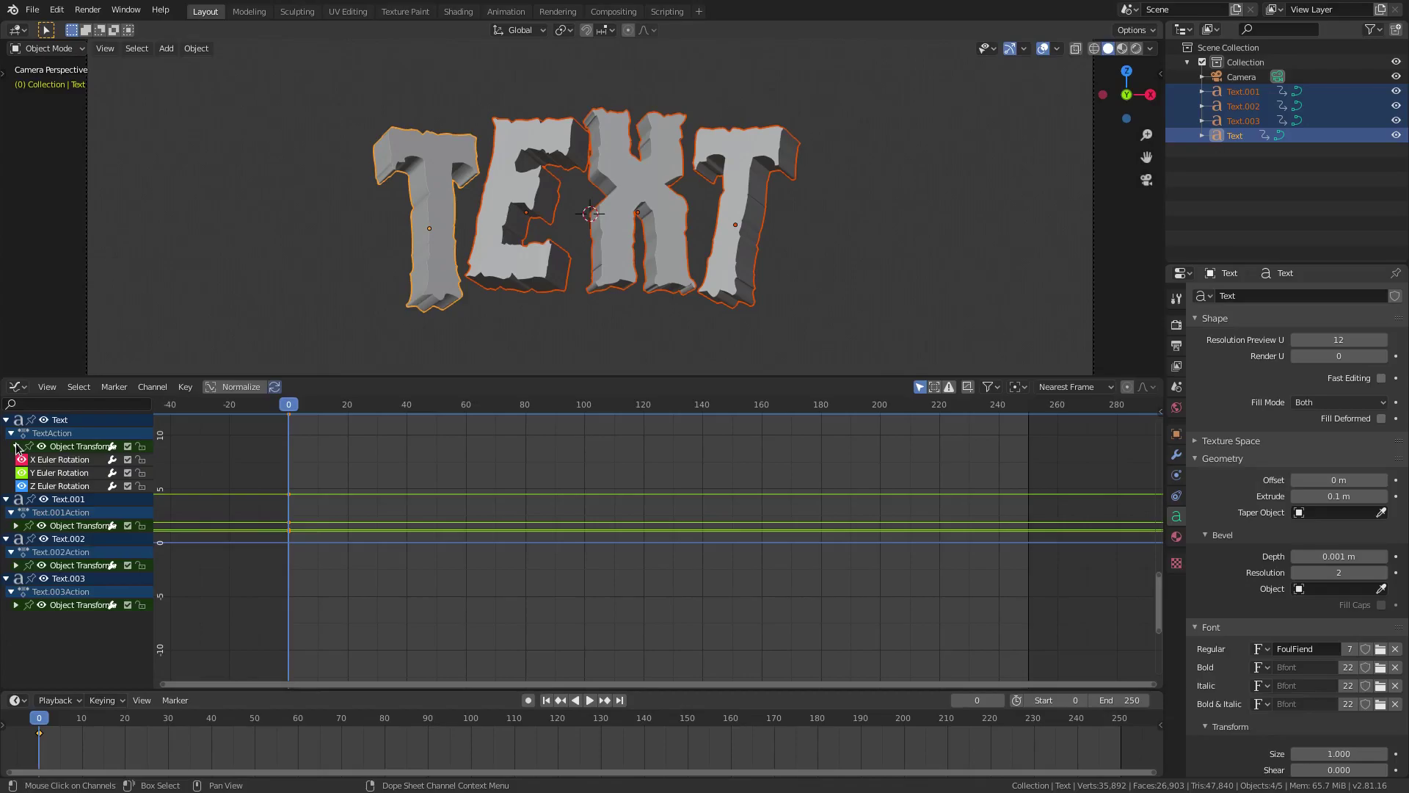
click(16, 526)
click(16, 605)
click(16, 683)
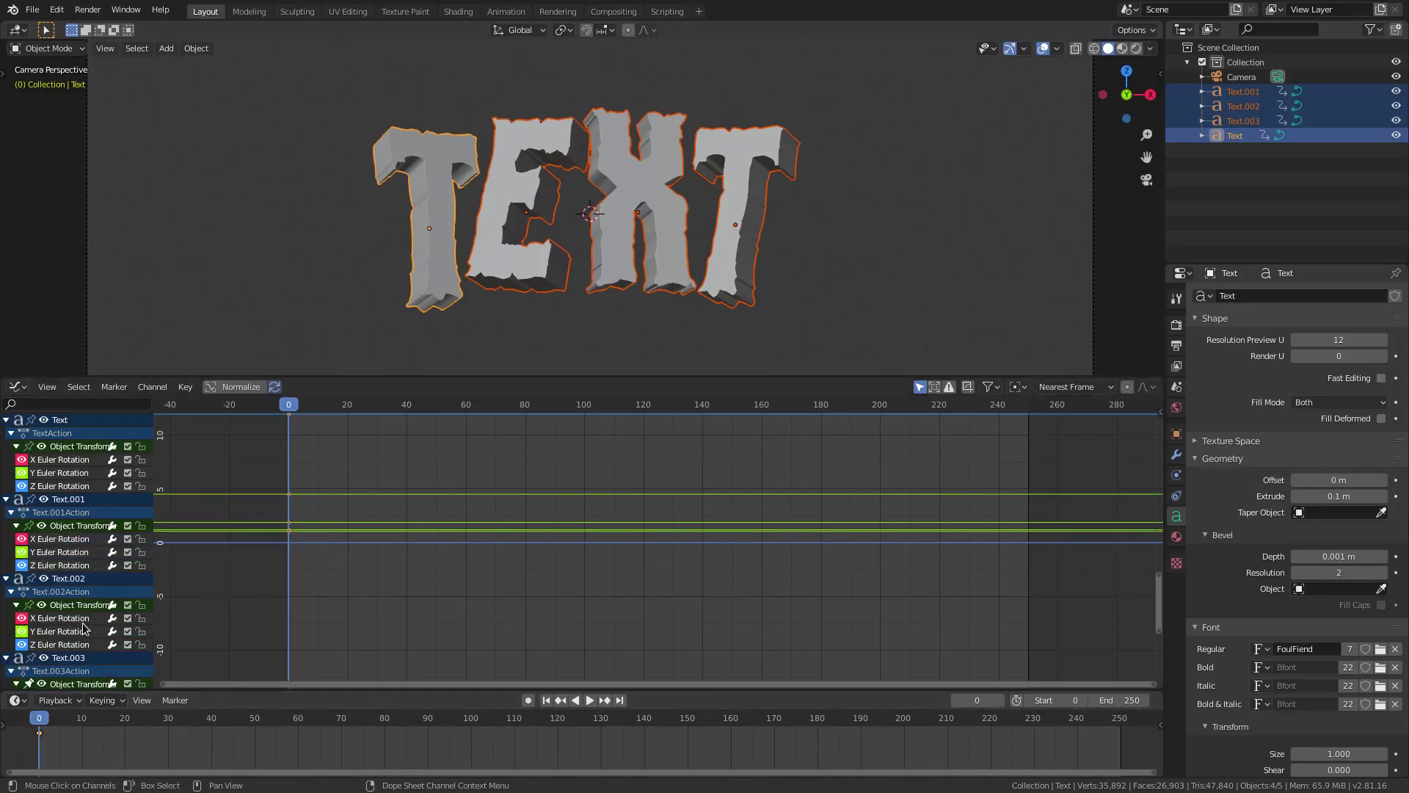
scroll(88, 619, down, 3)
drag(168, 376, 181, 301)
scroll(1068, 460, down, 2)
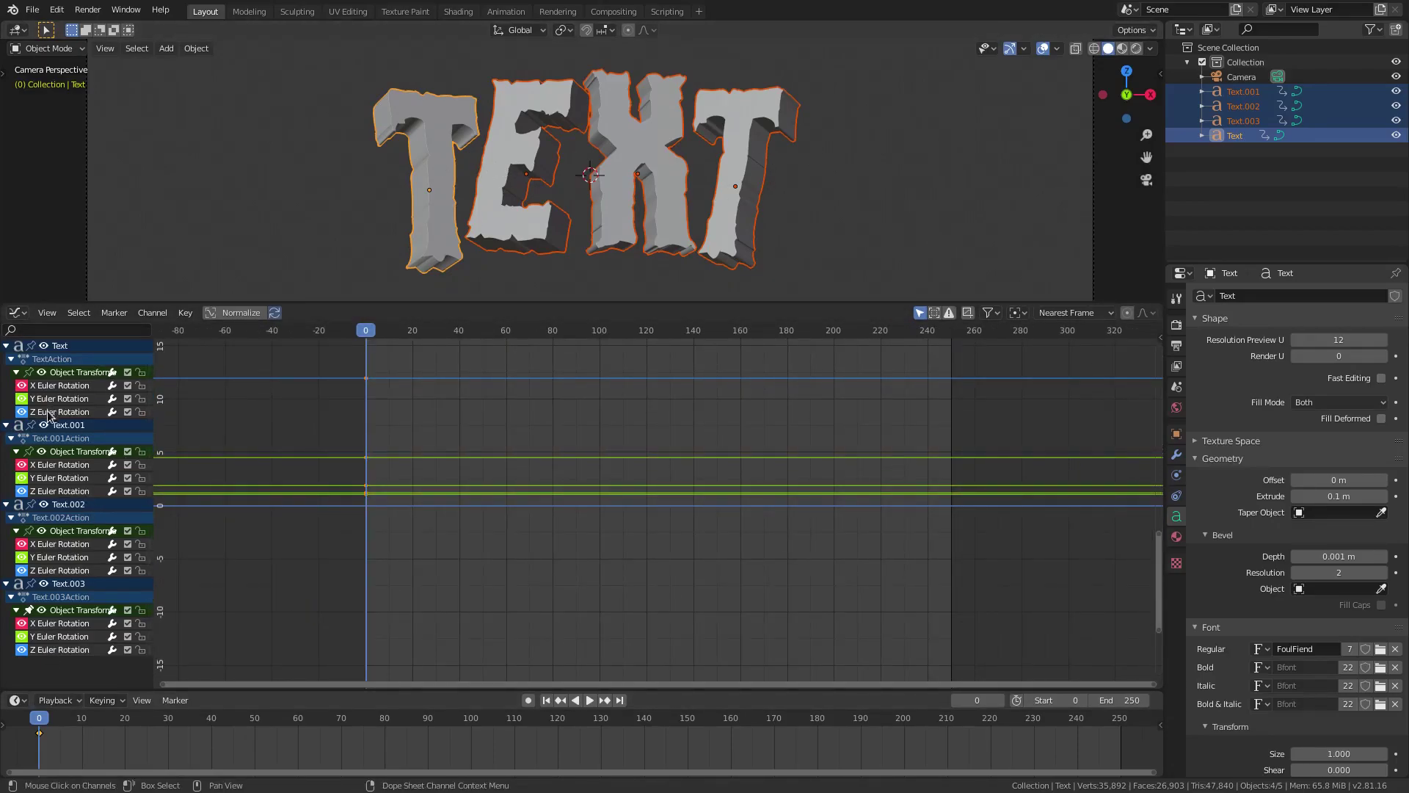
click(81, 350)
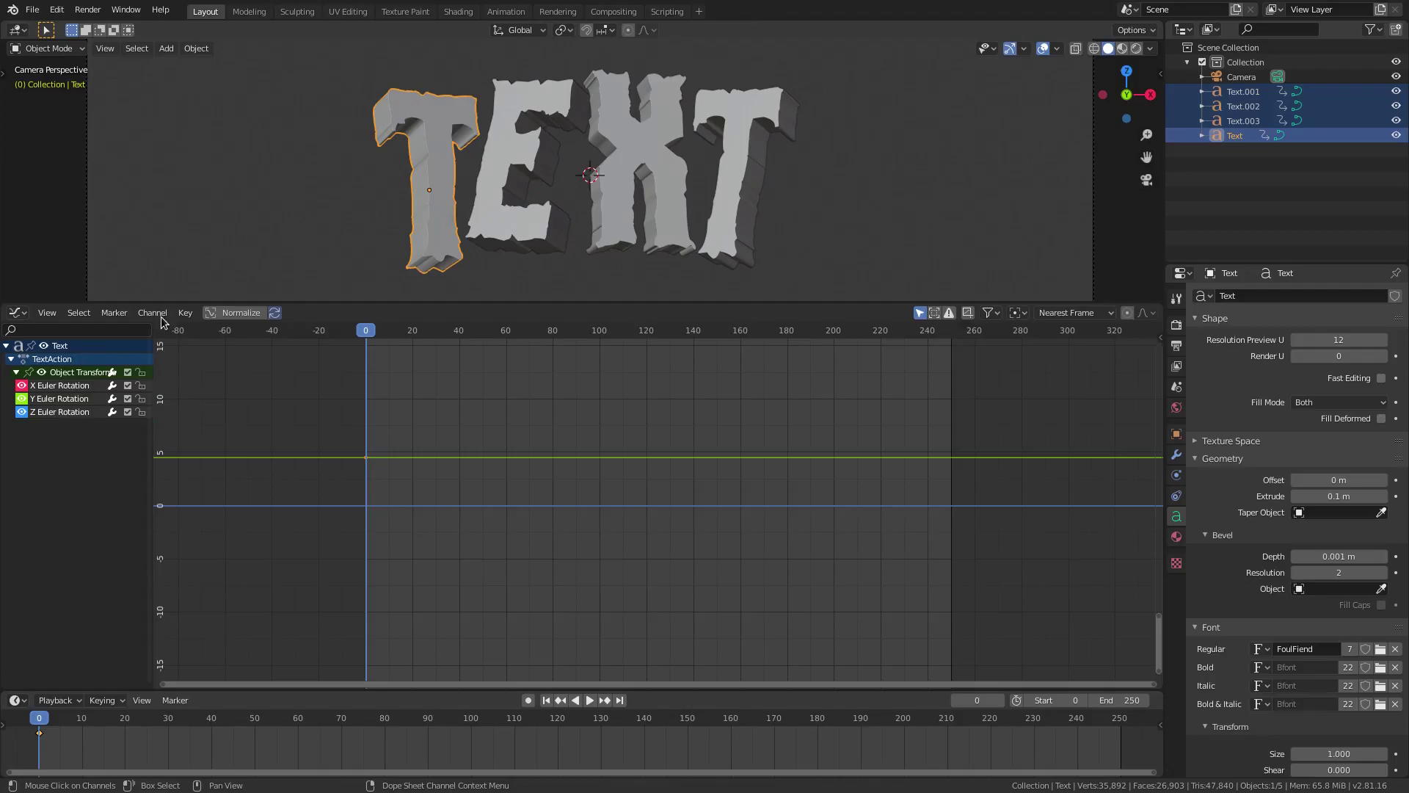
click(541, 184)
click(416, 188)
drag(332, 136, 801, 213)
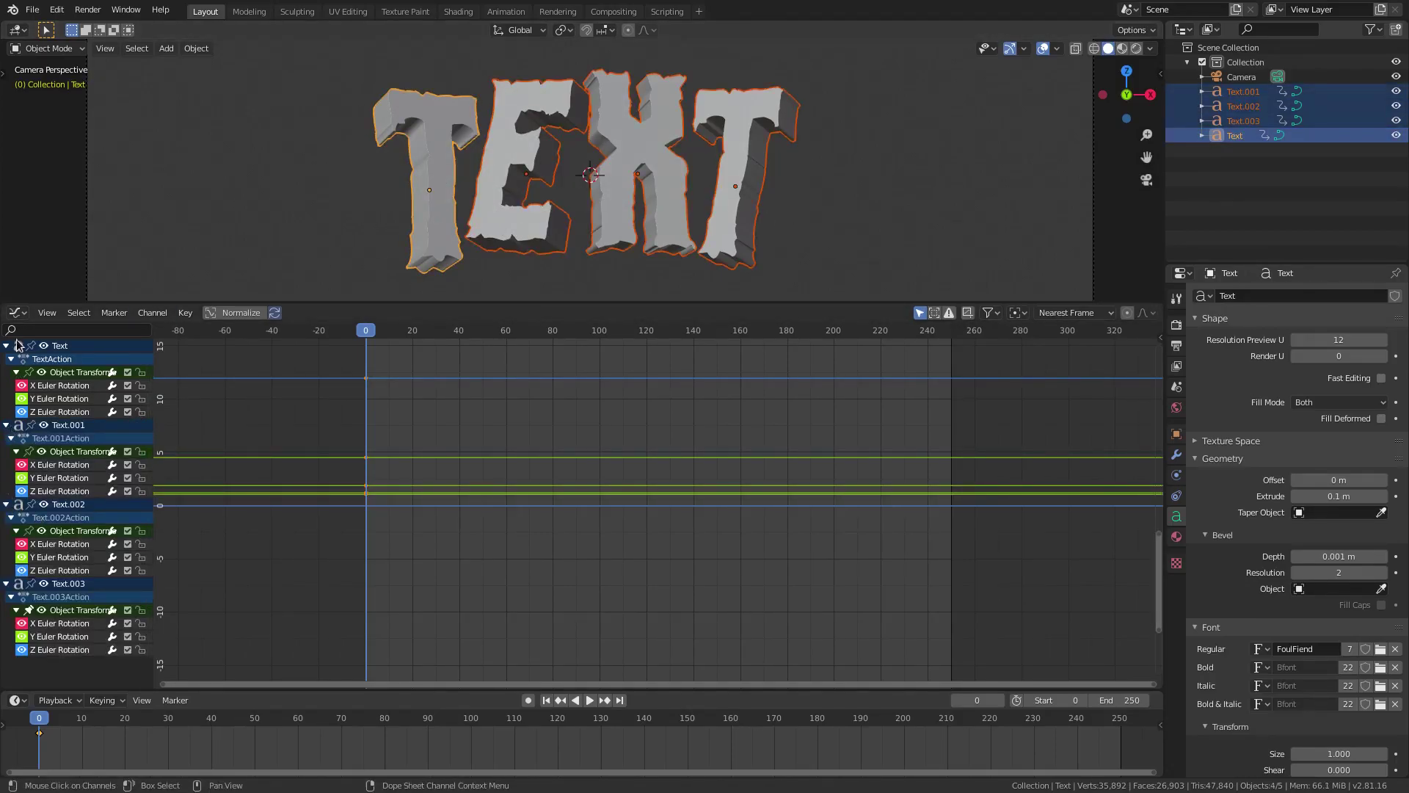
drag(7, 350, 5, 622)
Add a Noise modifier to the first T's X Euler Rotation curve, keeping all four letters selected
click(57, 387)
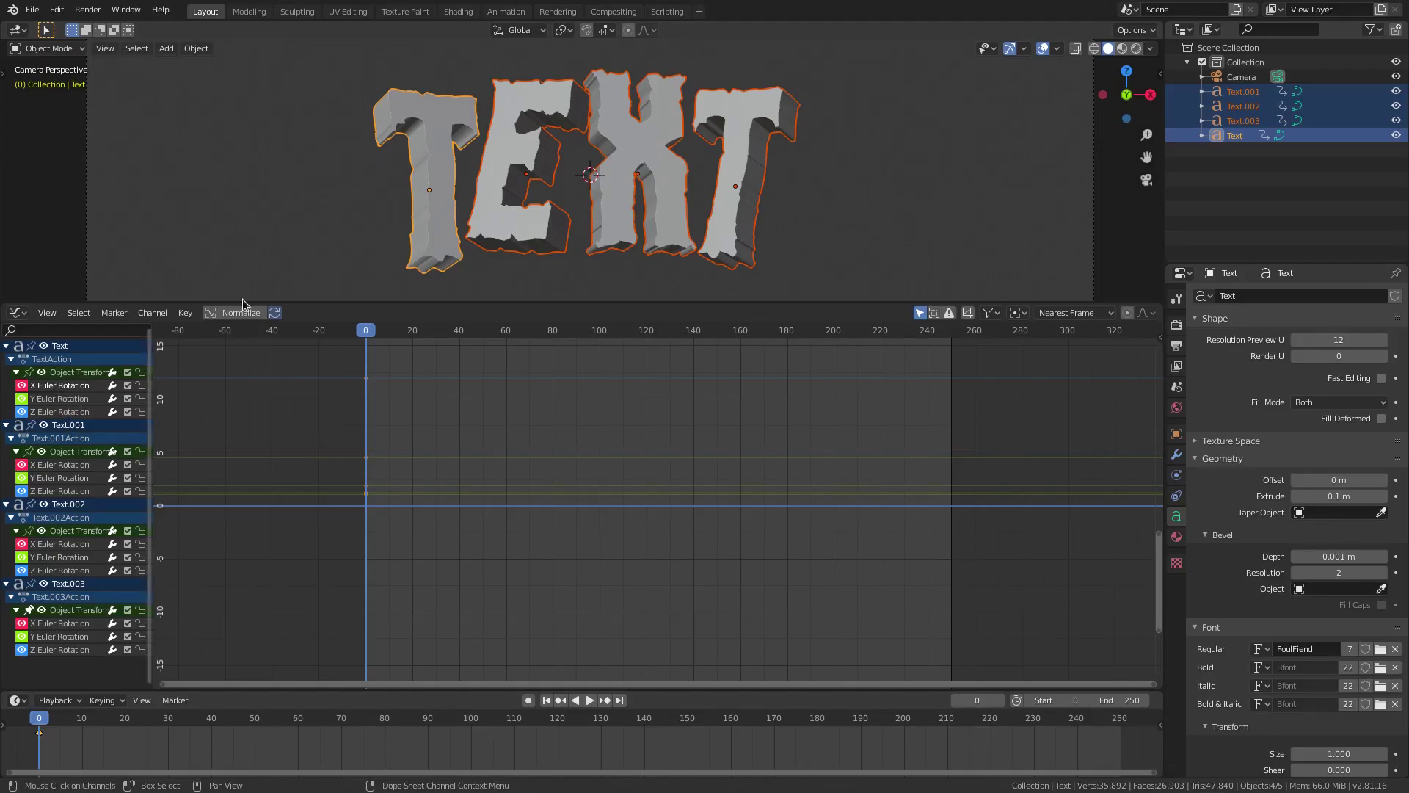
click(436, 158)
key(b)
drag(449, 145, 841, 239)
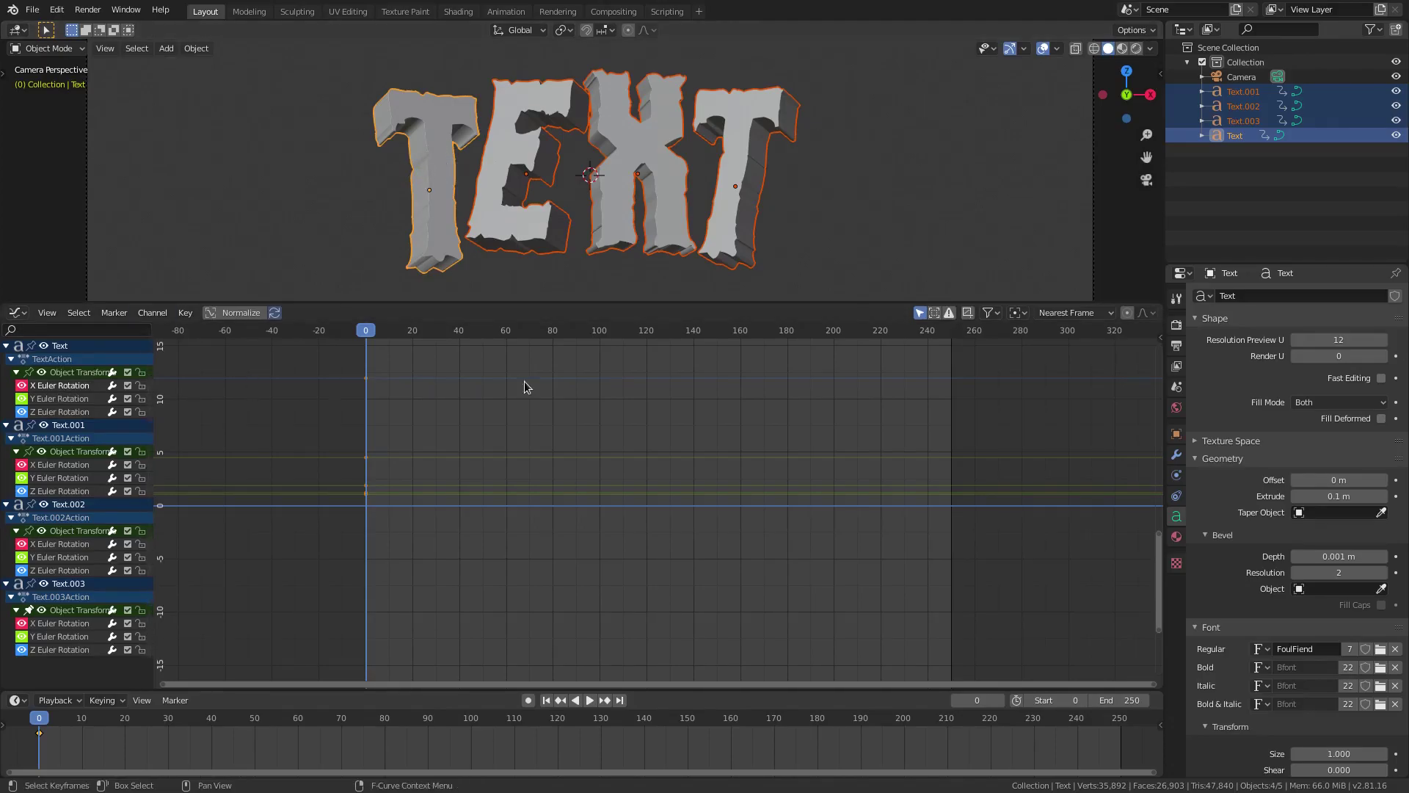
drag(1158, 339, 964, 432)
click(1155, 391)
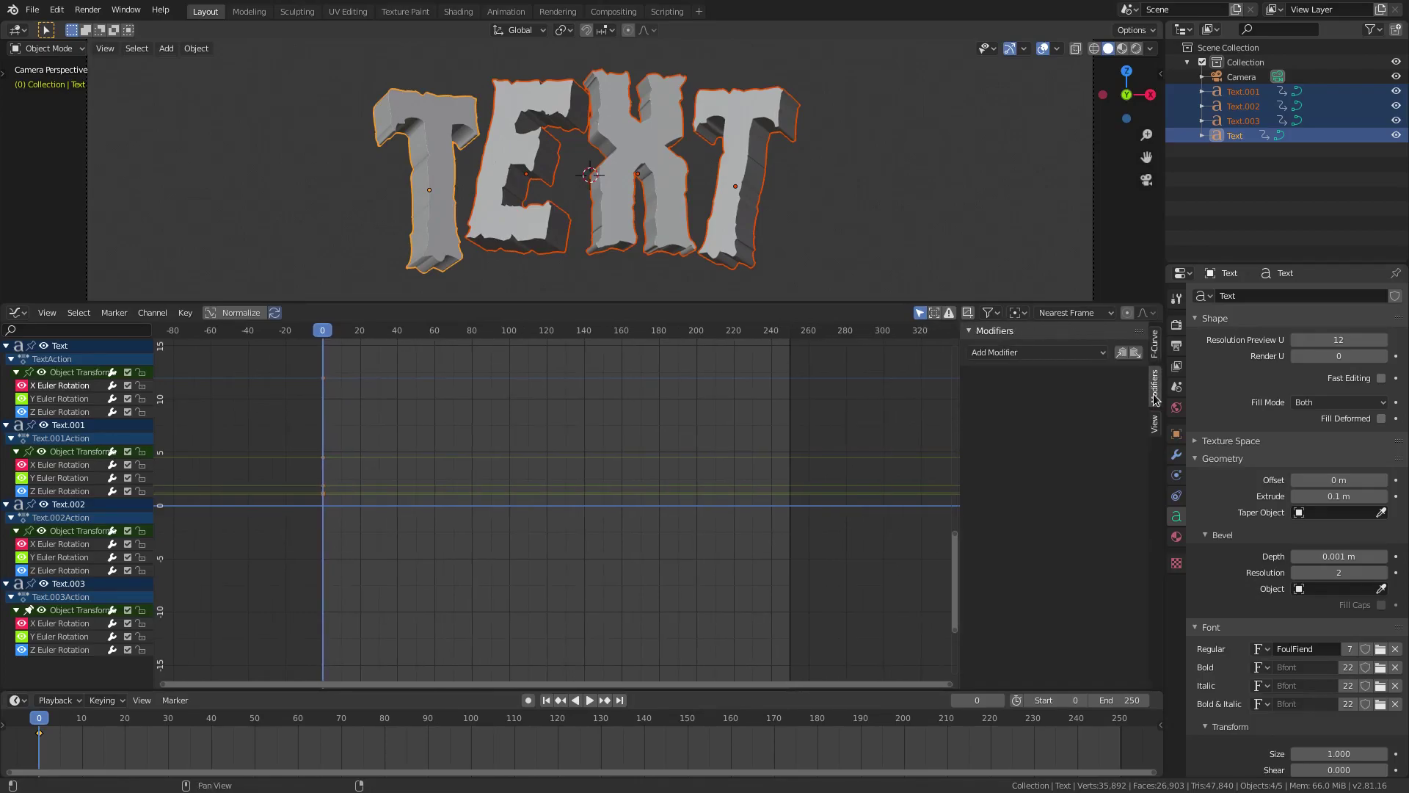
click(1050, 353)
click(1026, 434)
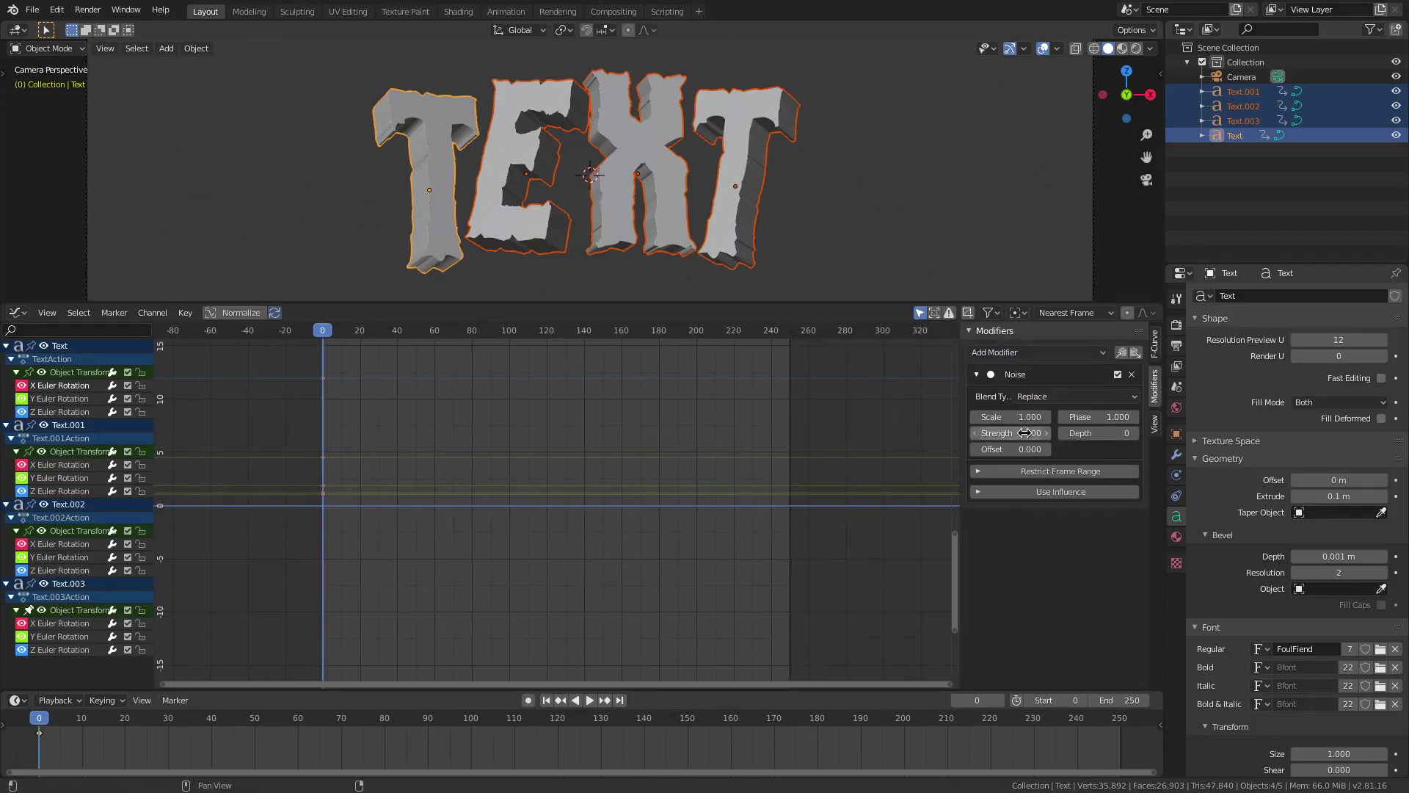
Start the animation playback and set the Noise modifier's scale to 10 and strength to 0.1
click(589, 700)
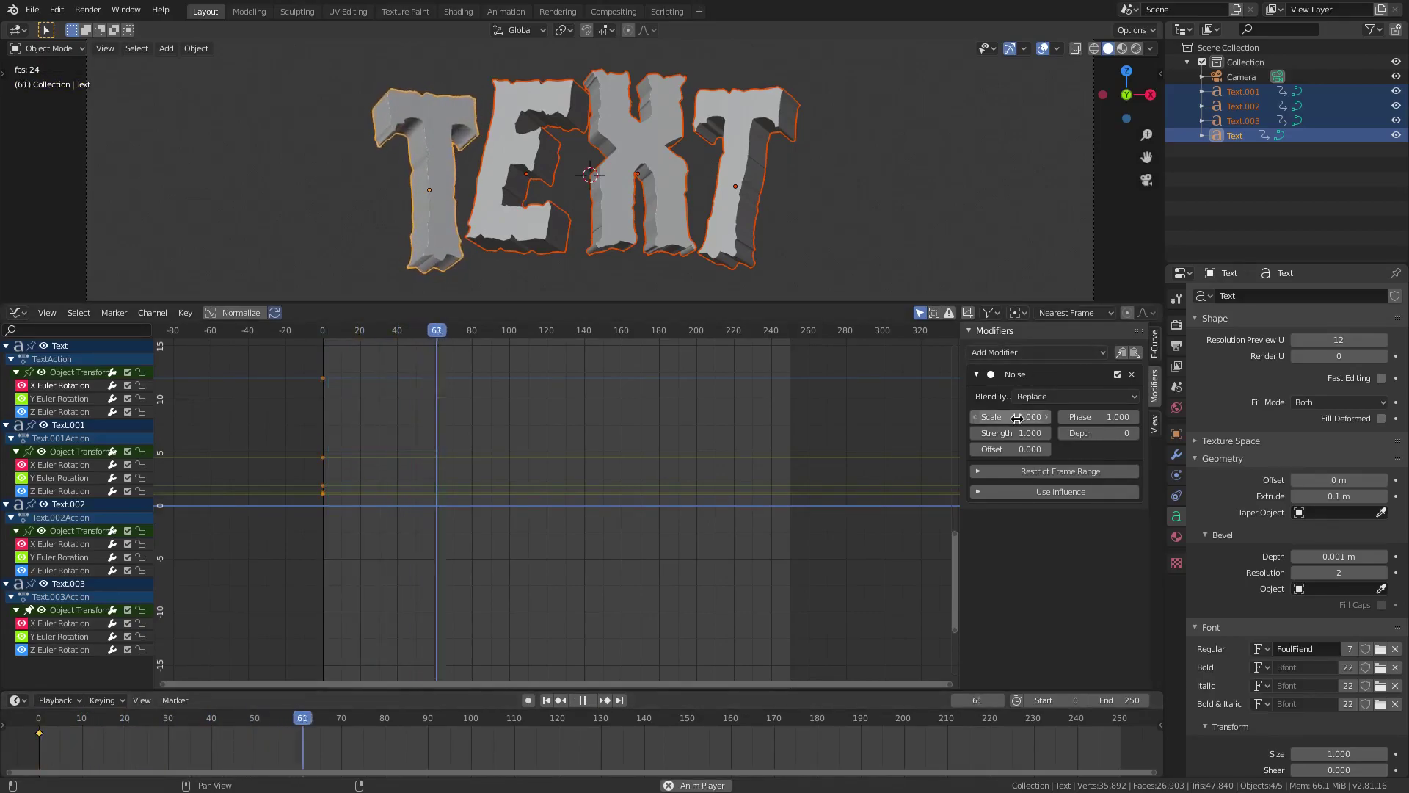
text(0)
key(Tab)
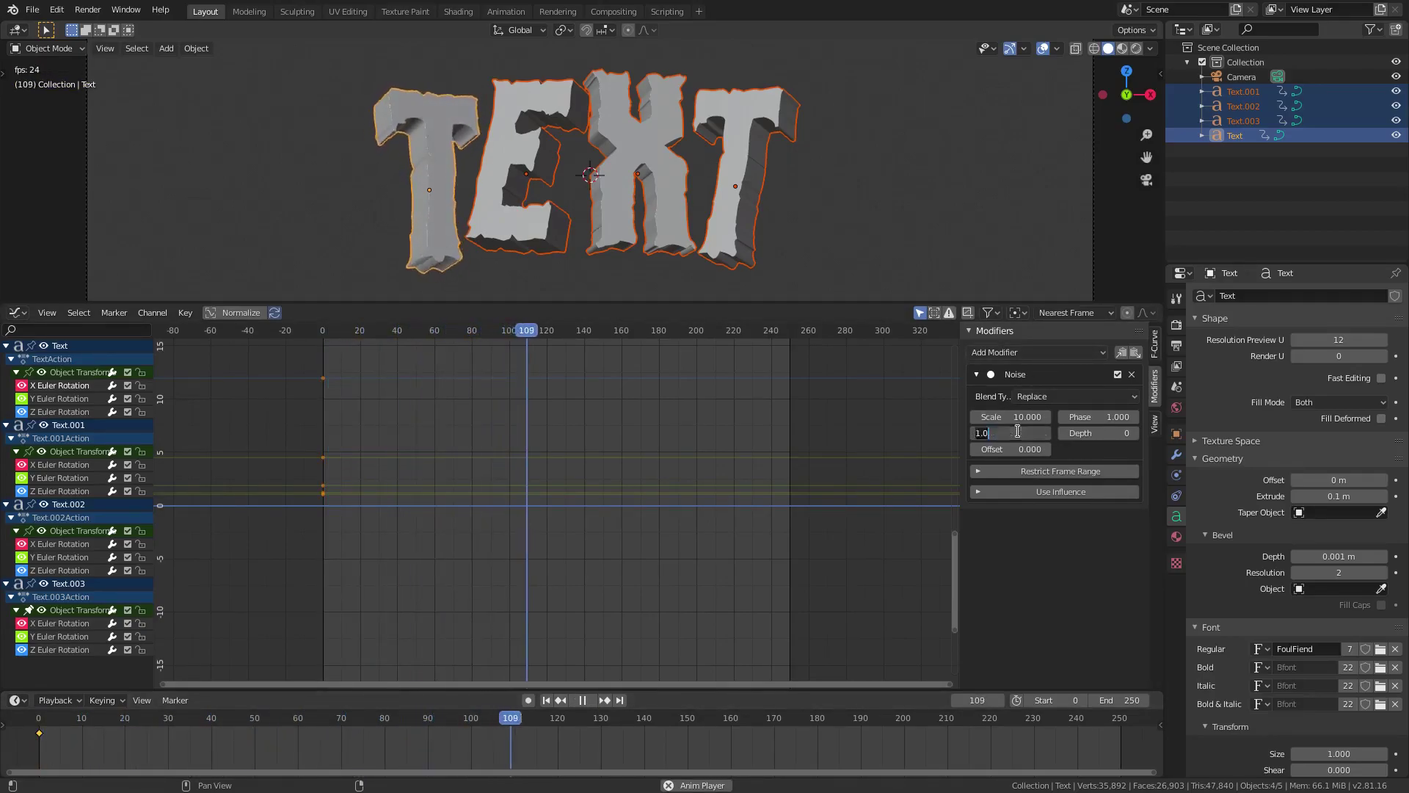
key(Return)
double_click(1018, 431)
key(BackSpace)
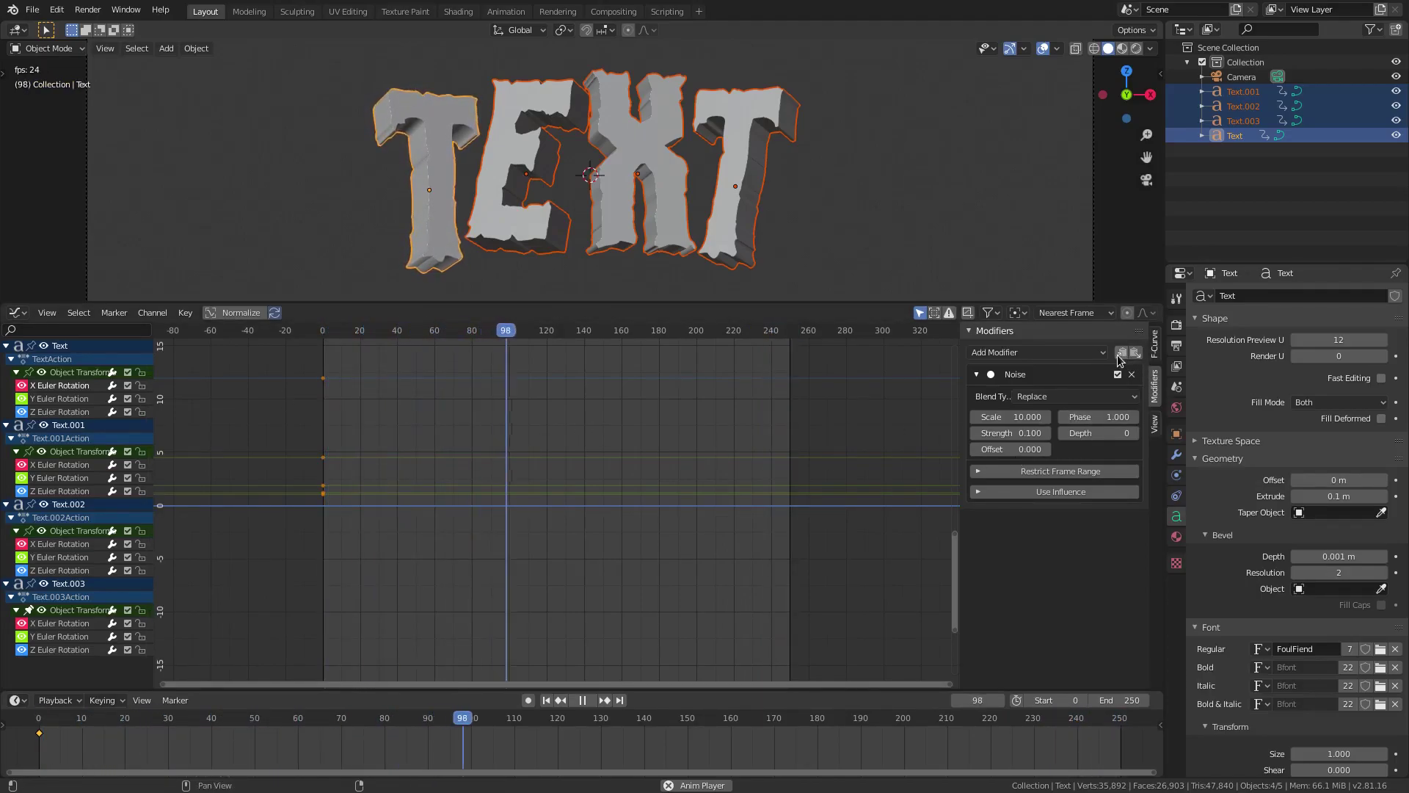
Copy the Noise modifier to the first T's Y Euler Rotation curve and set its offset to 187.6
click(72, 399)
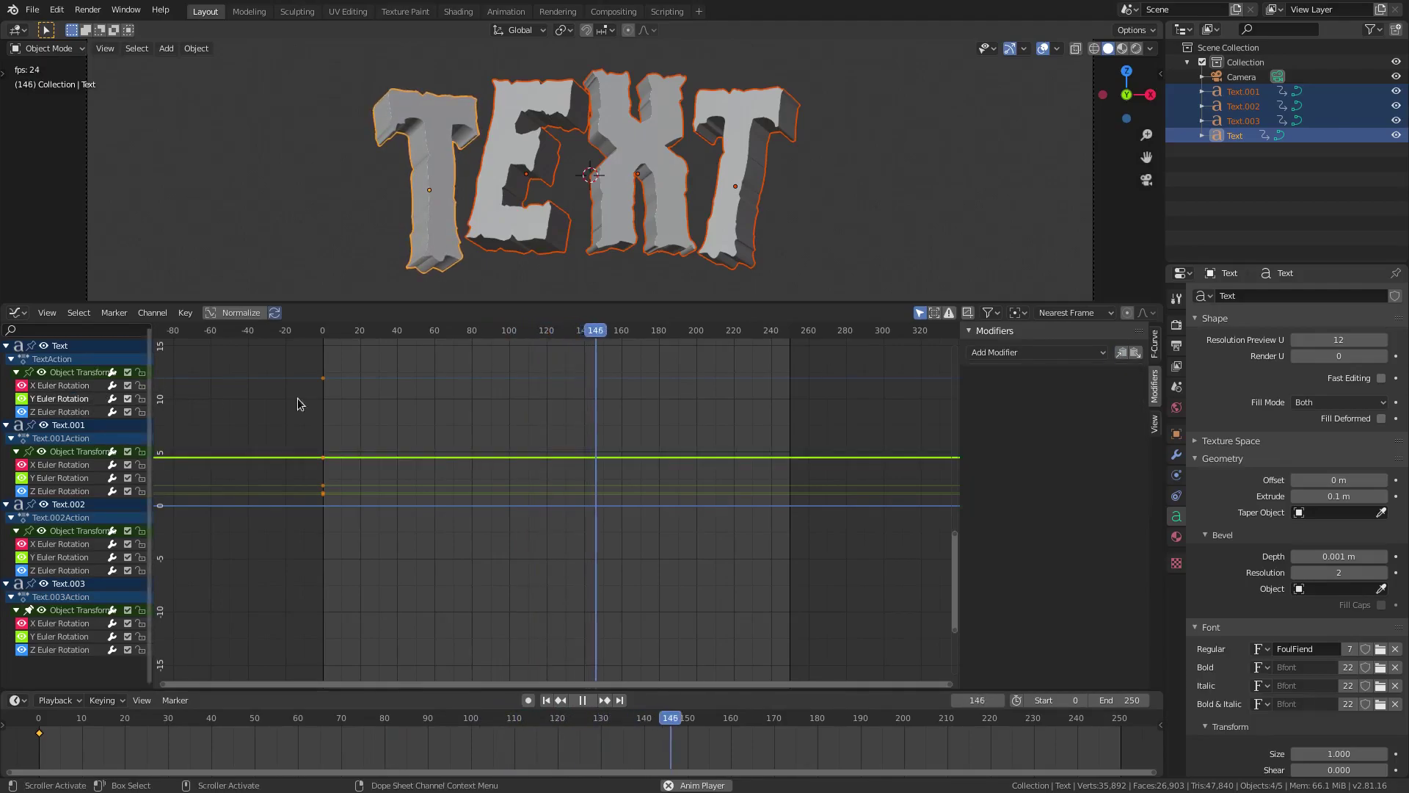
click(1136, 352)
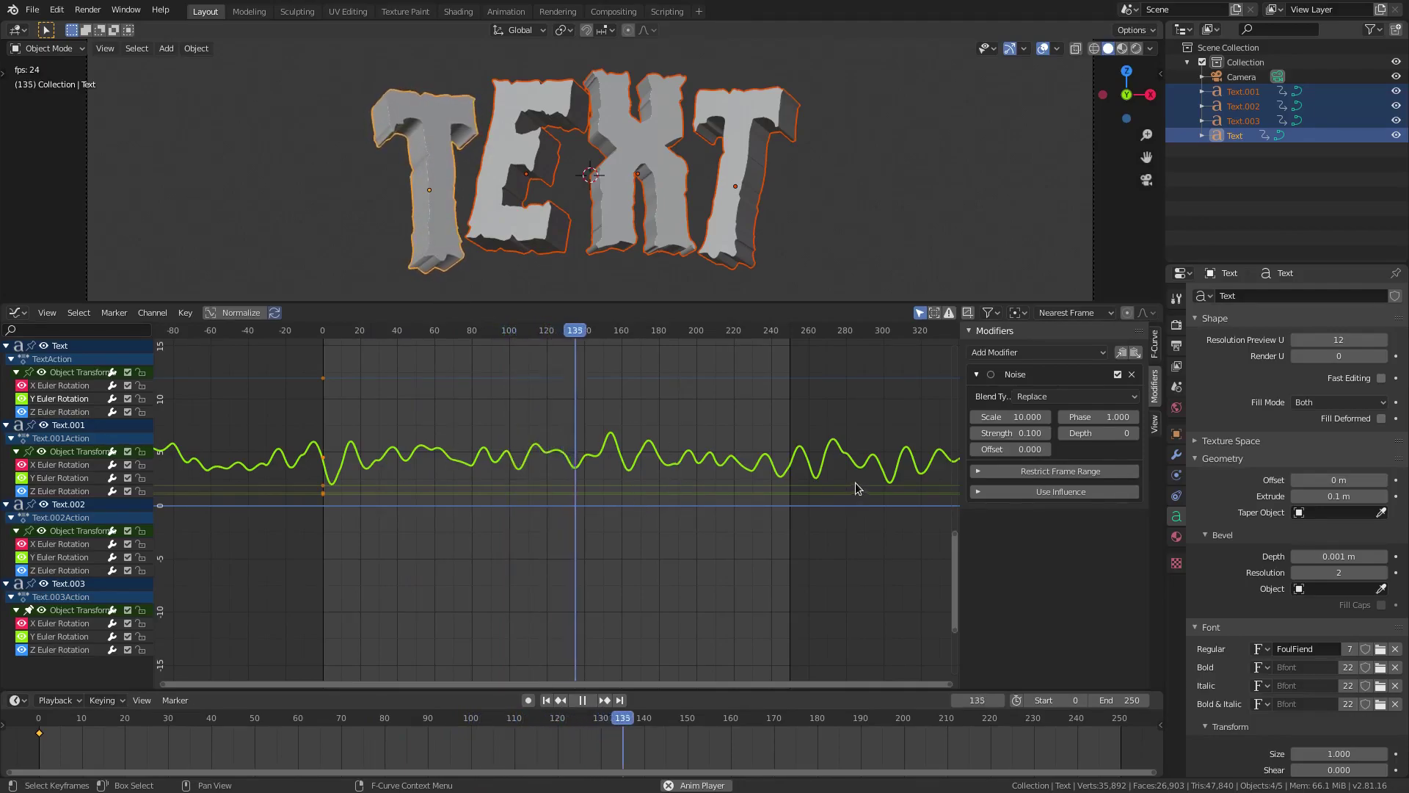
drag(996, 444, 1050, 445)
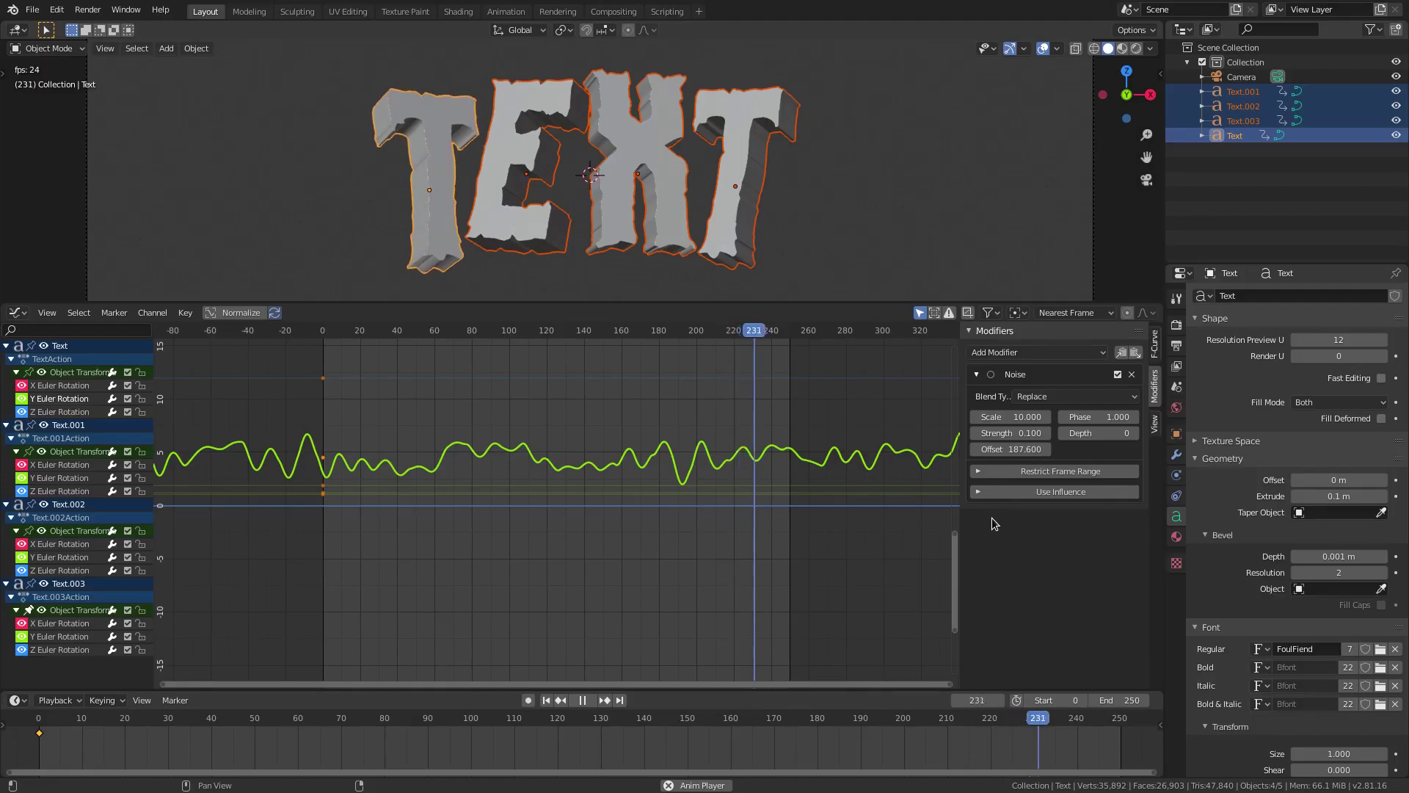
Paste the Noise modifier onto the first T's Z Euler Rotation curve and set its offset to -280.2
click(49, 413)
click(1136, 353)
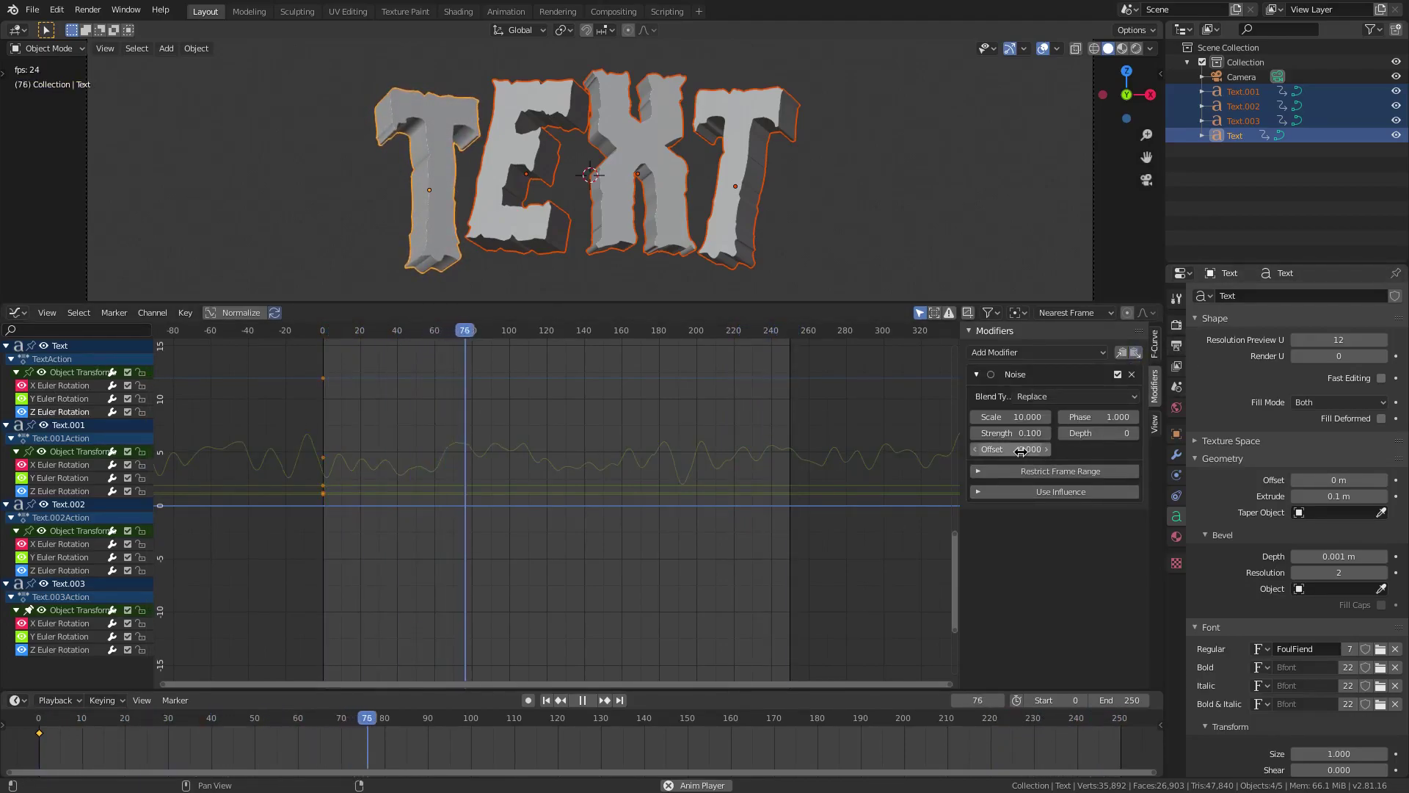
drag(1011, 449, 975, 449)
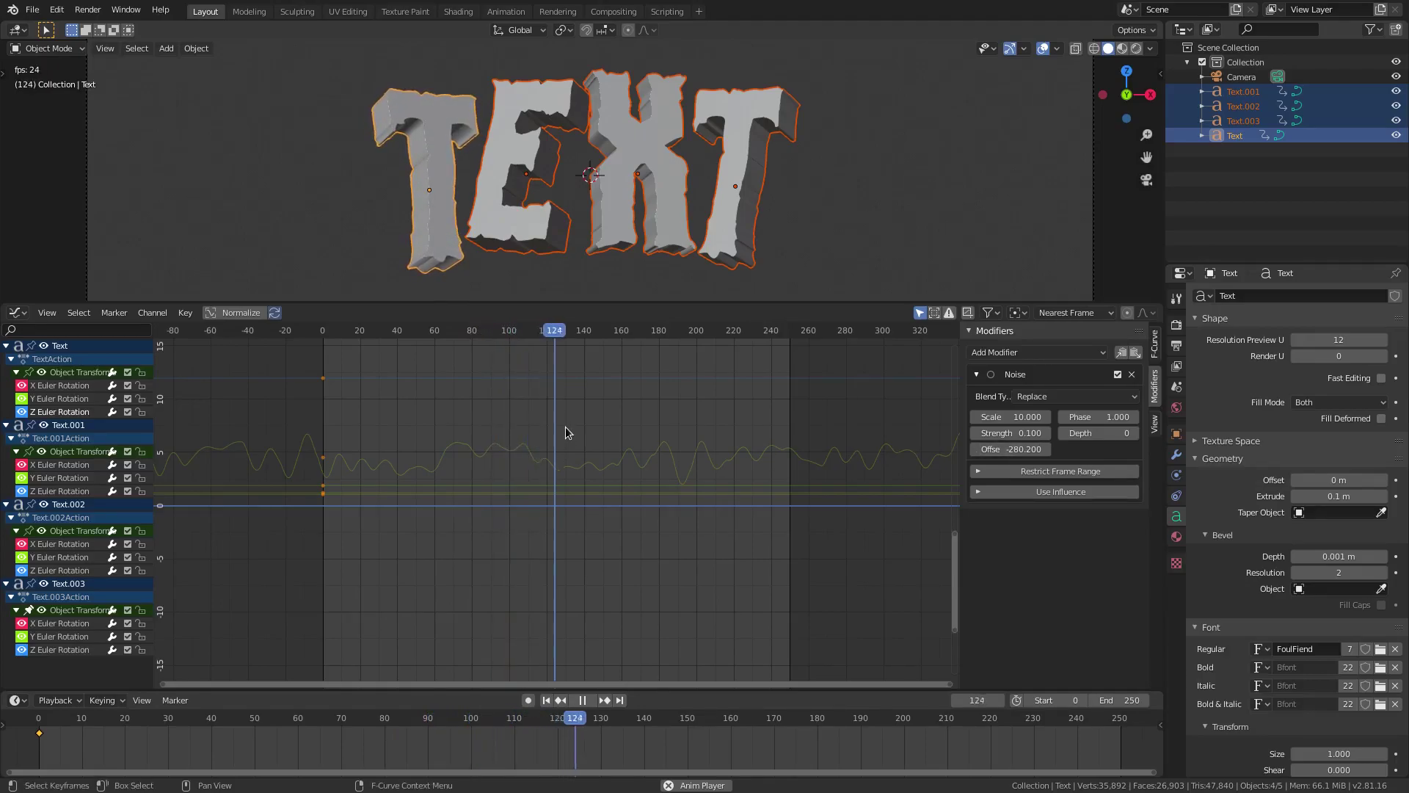
Paste the Noise modifier onto Text.001's X, Y and Z rotation curves with different offsets, using 248.9 for X and 802.9 for Z
click(217, 470)
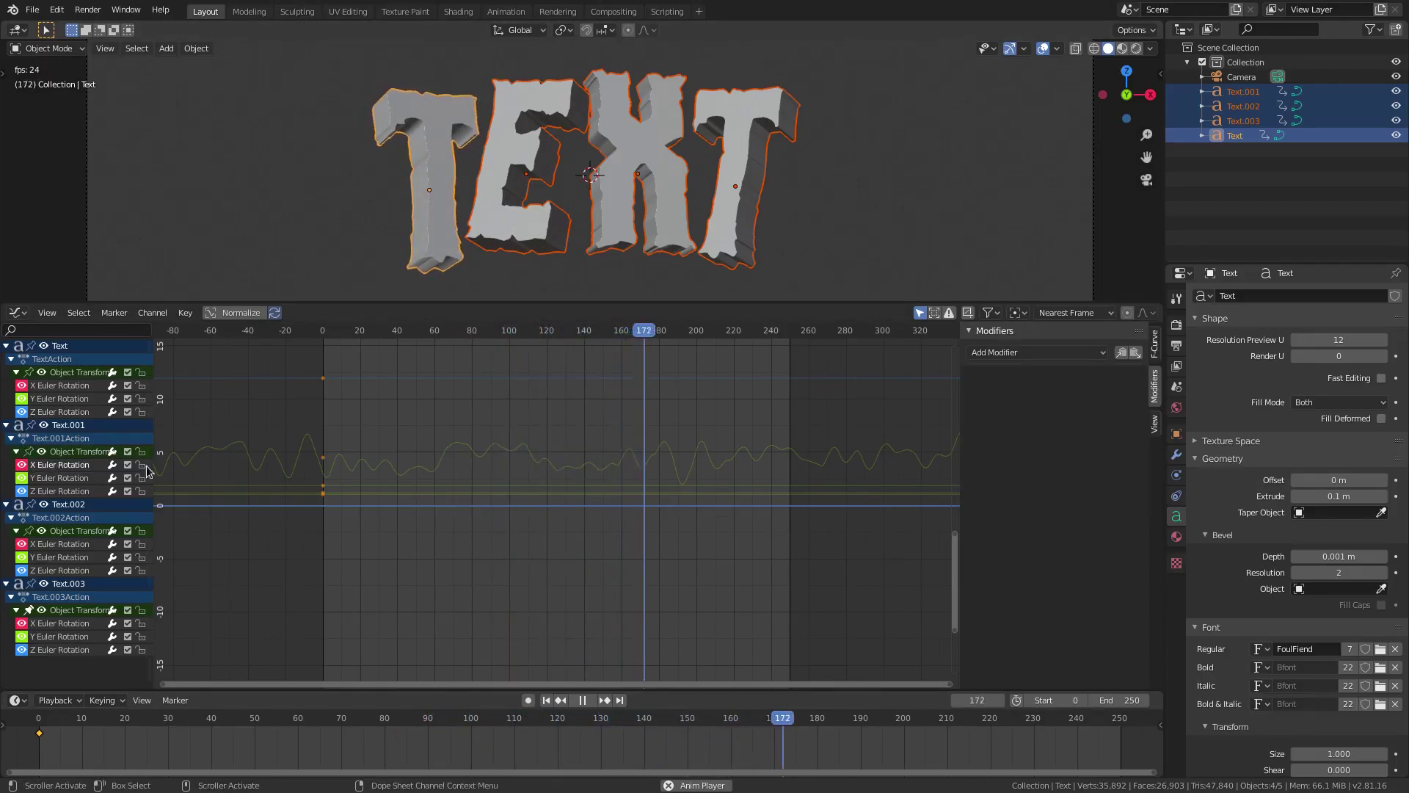
click(1134, 353)
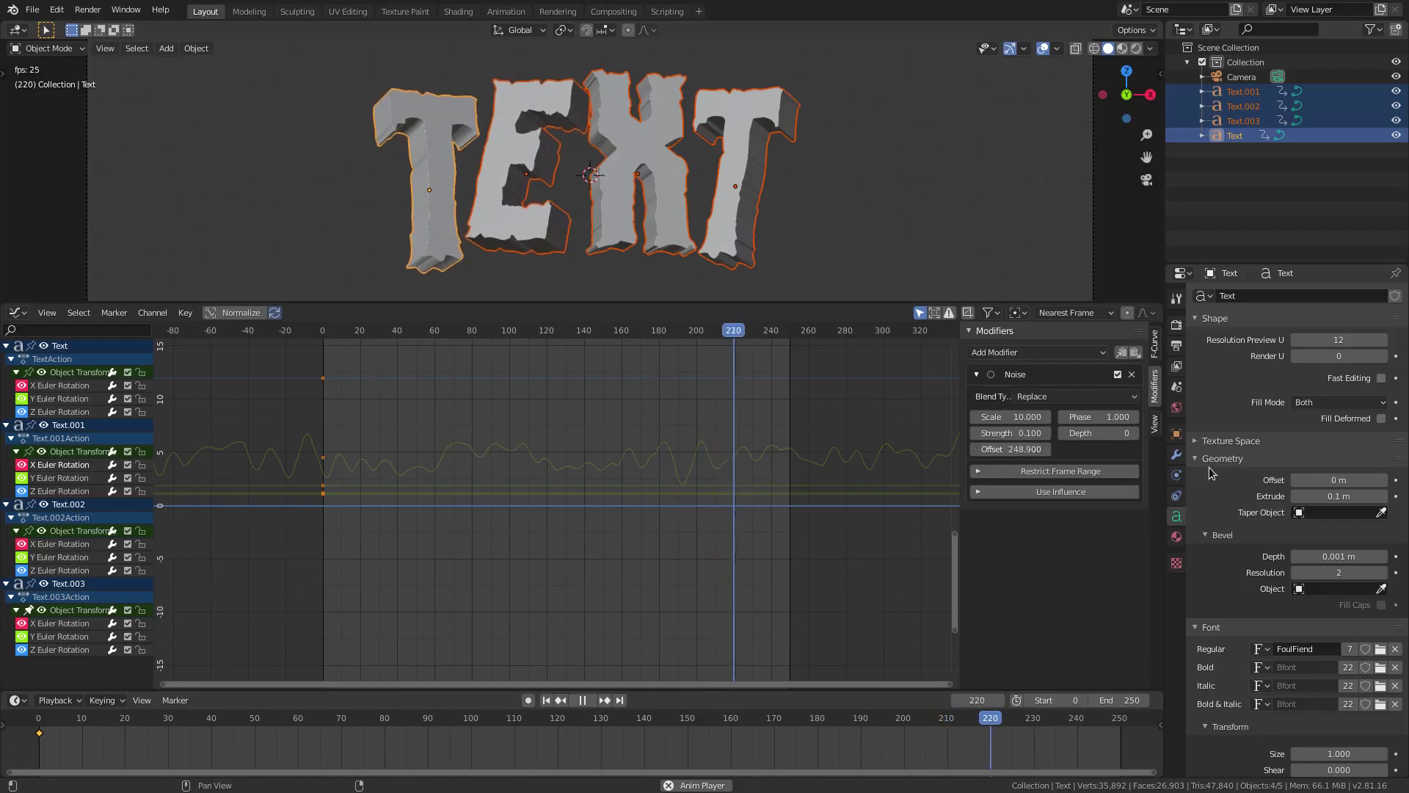
click(43, 477)
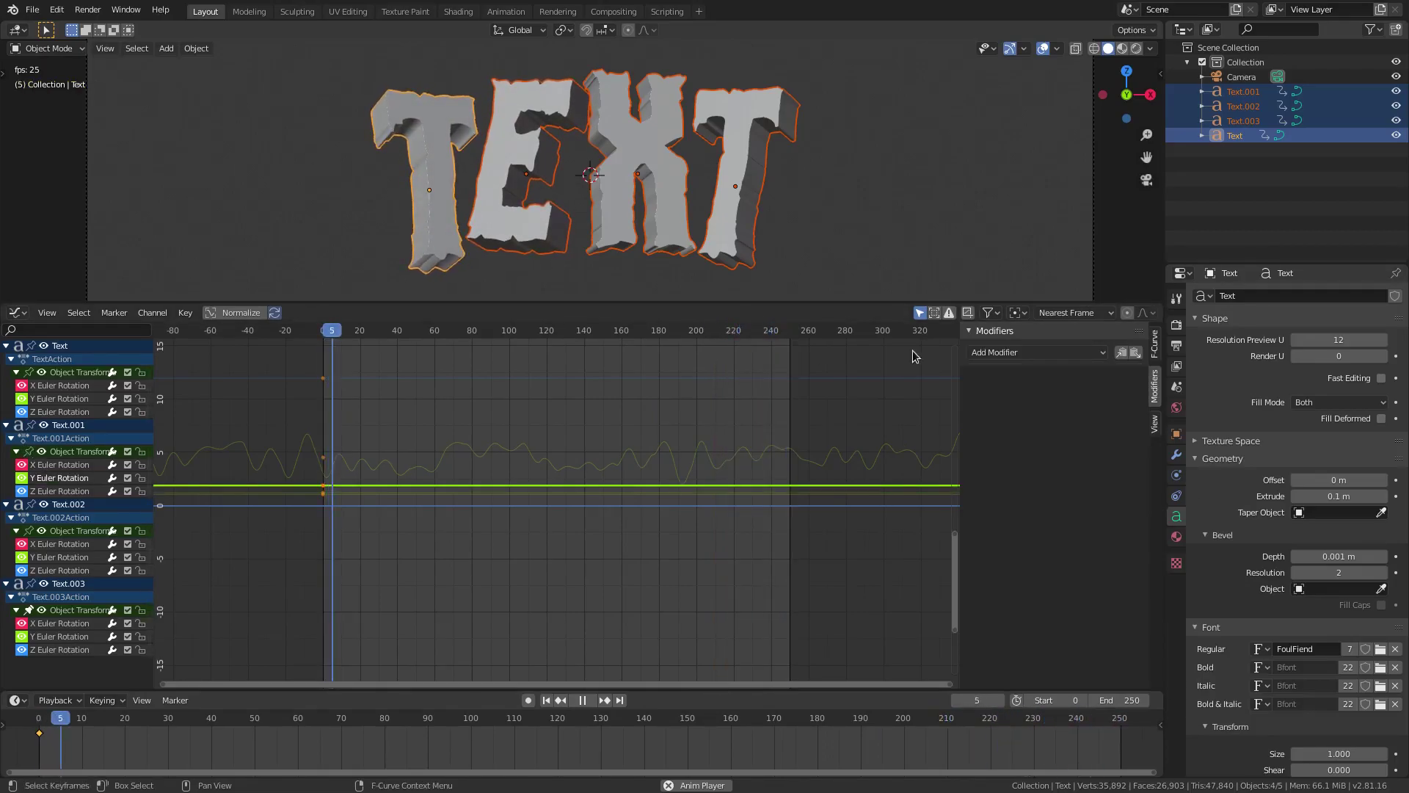
click(1135, 353)
click(62, 491)
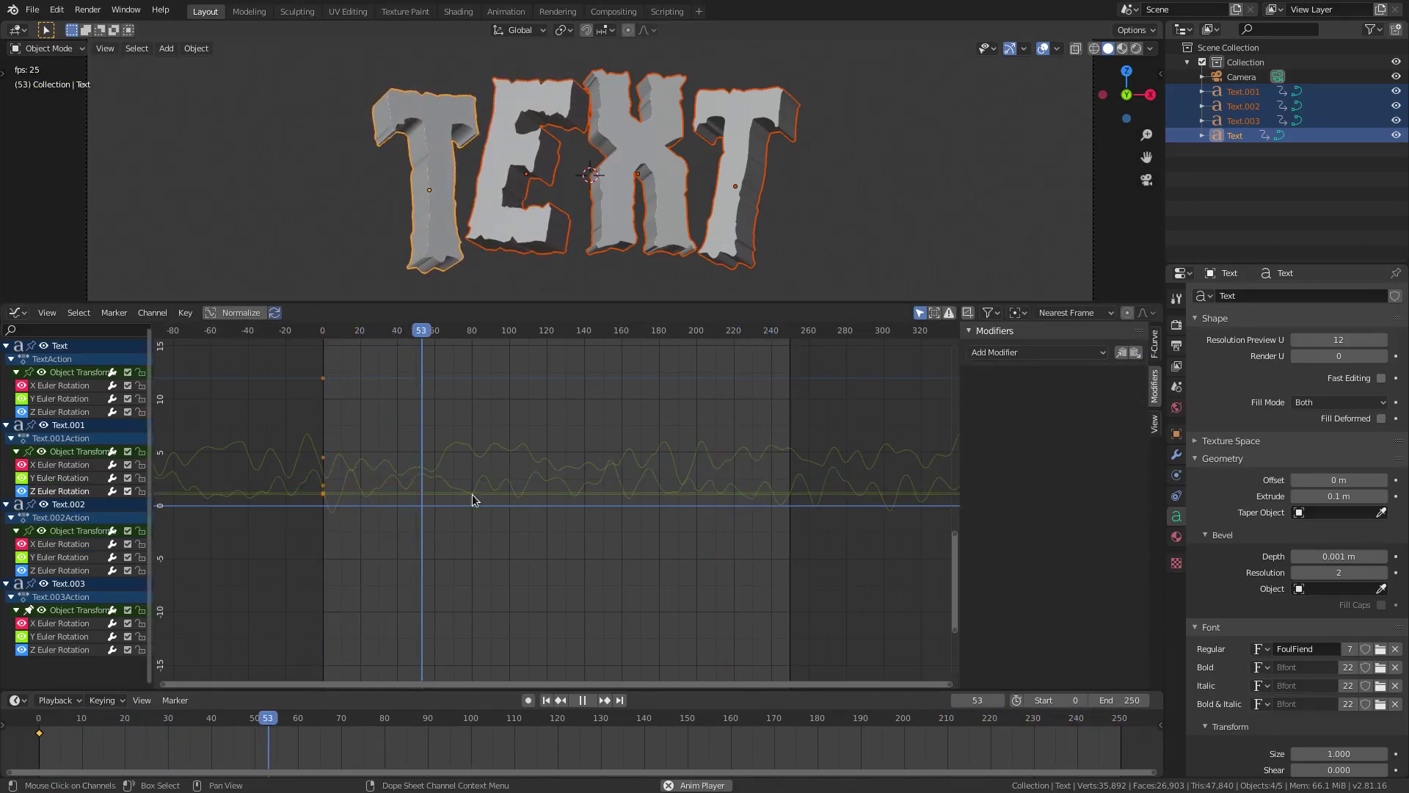
click(1135, 353)
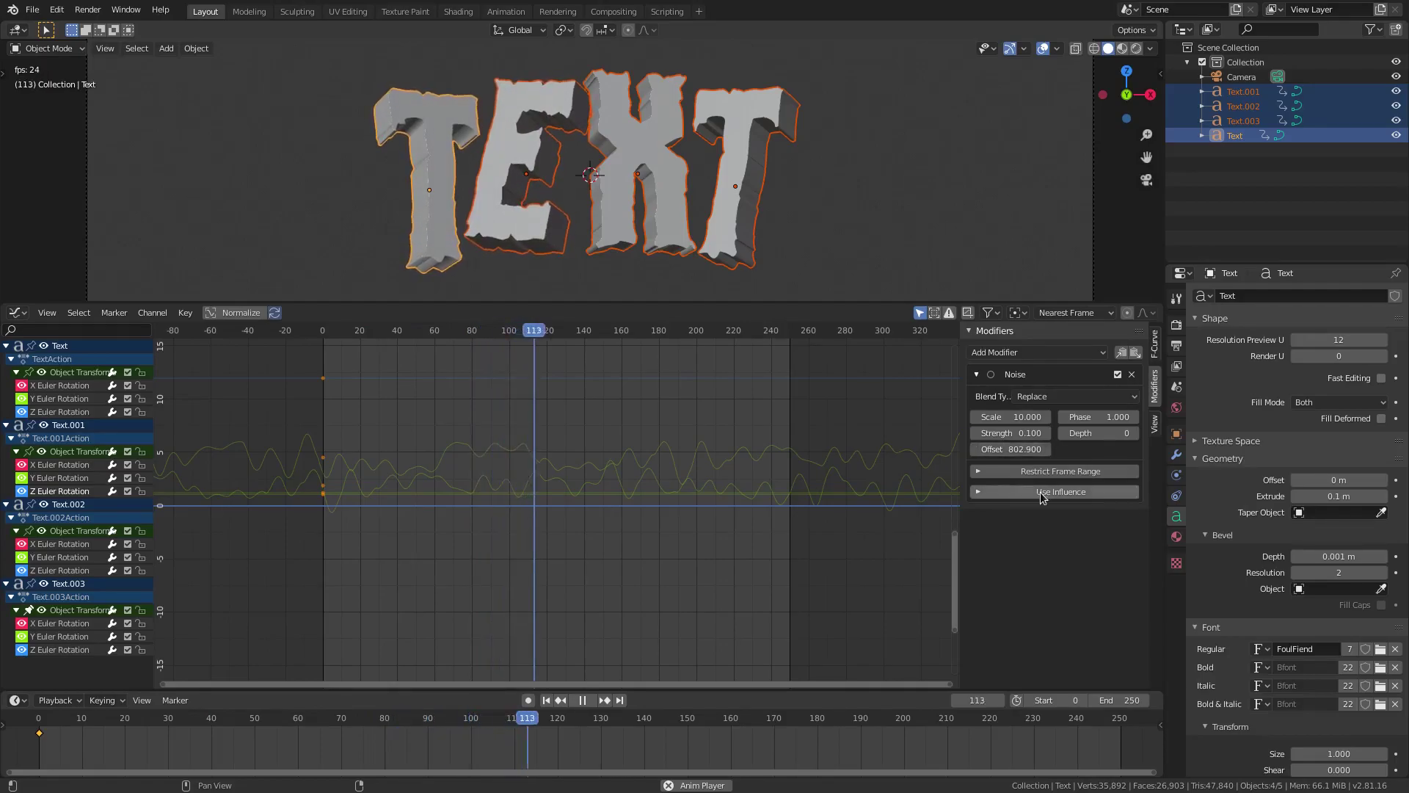
Paste the Noise modifier onto Text.002's X, Y and Z rotation curves, giving each a different offset
click(62, 544)
click(1135, 353)
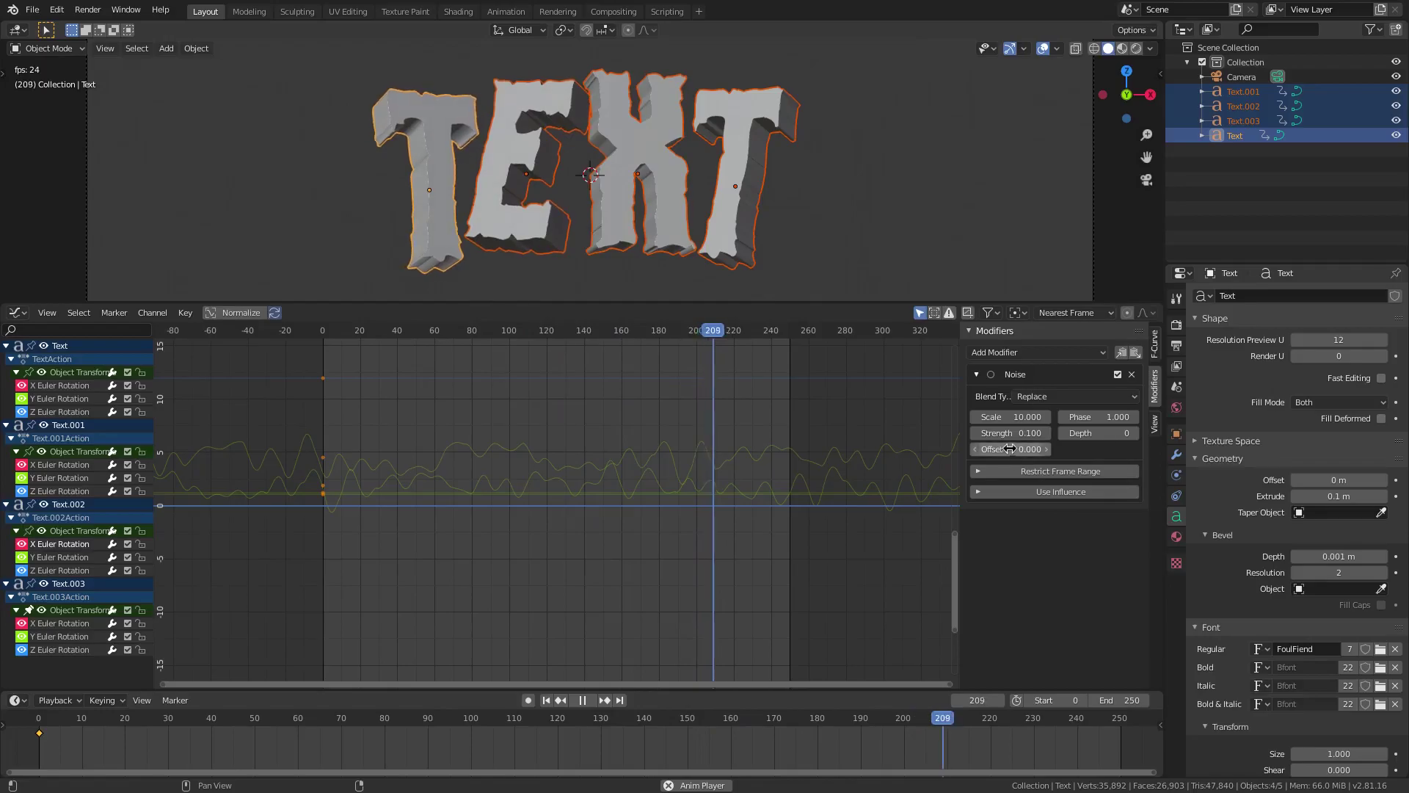
click(62, 558)
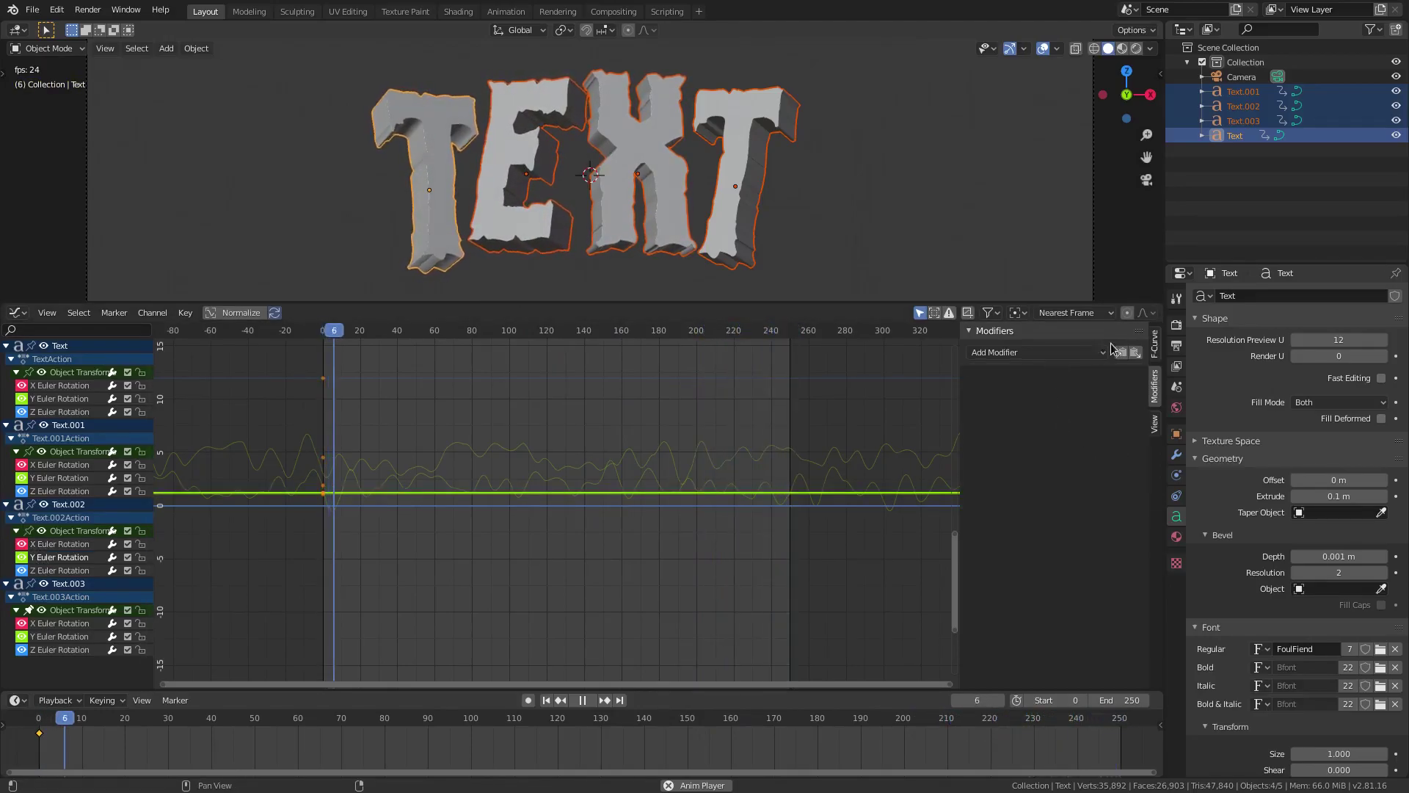
click(1135, 353)
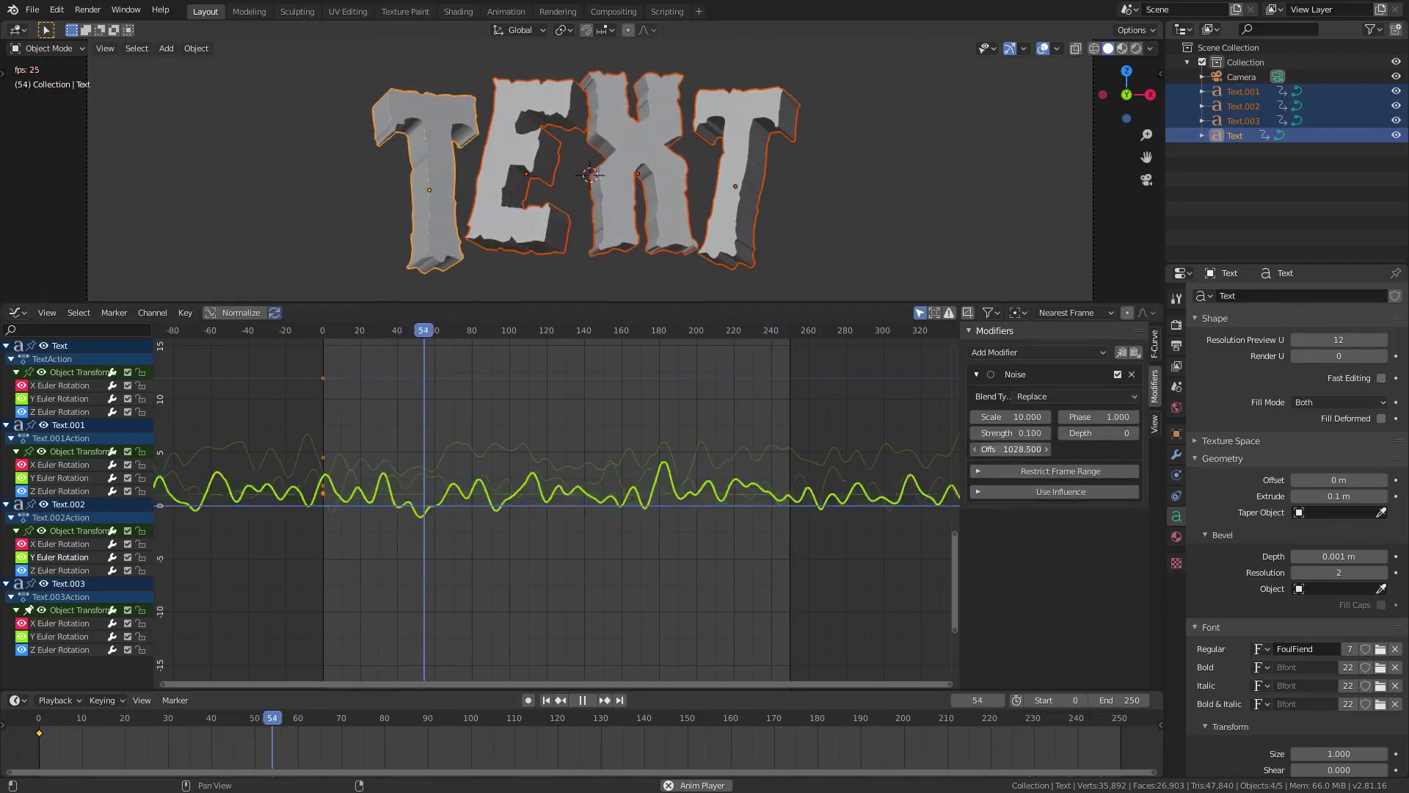
click(90, 570)
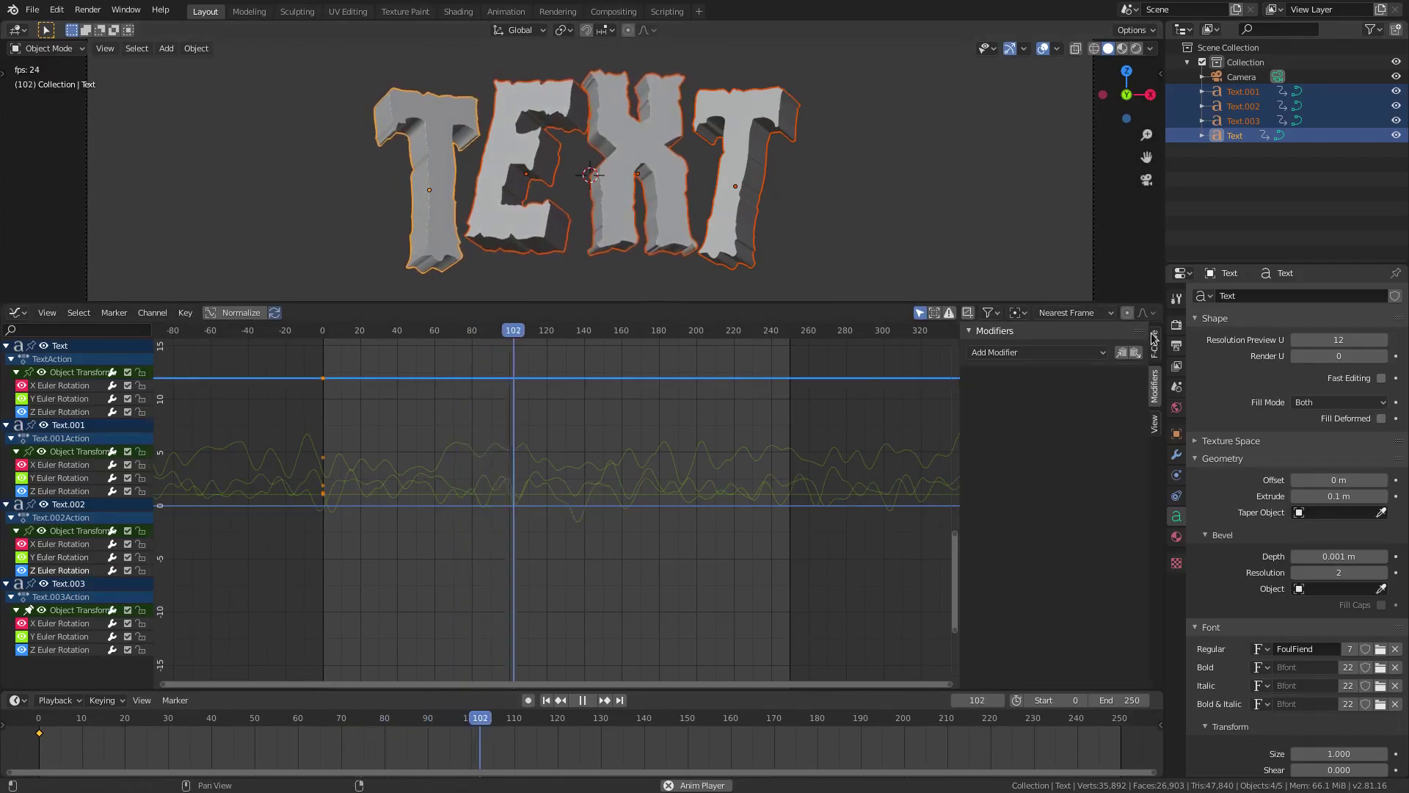
click(1135, 353)
drag(1010, 449, 1069, 449)
Paste the Noise modifier onto Text.003's X Euler Rotation curve and set its offset to -954.1
click(66, 624)
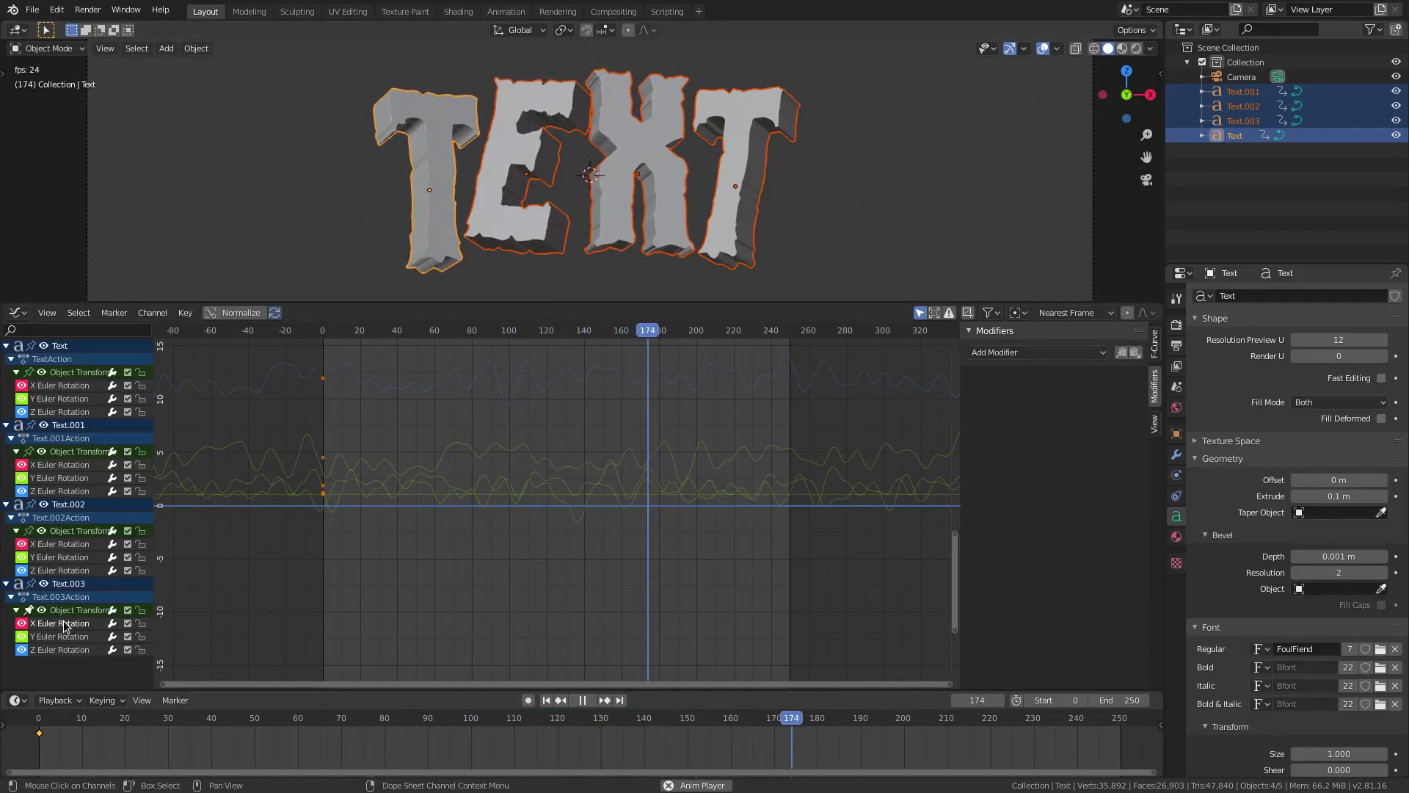
click(1136, 354)
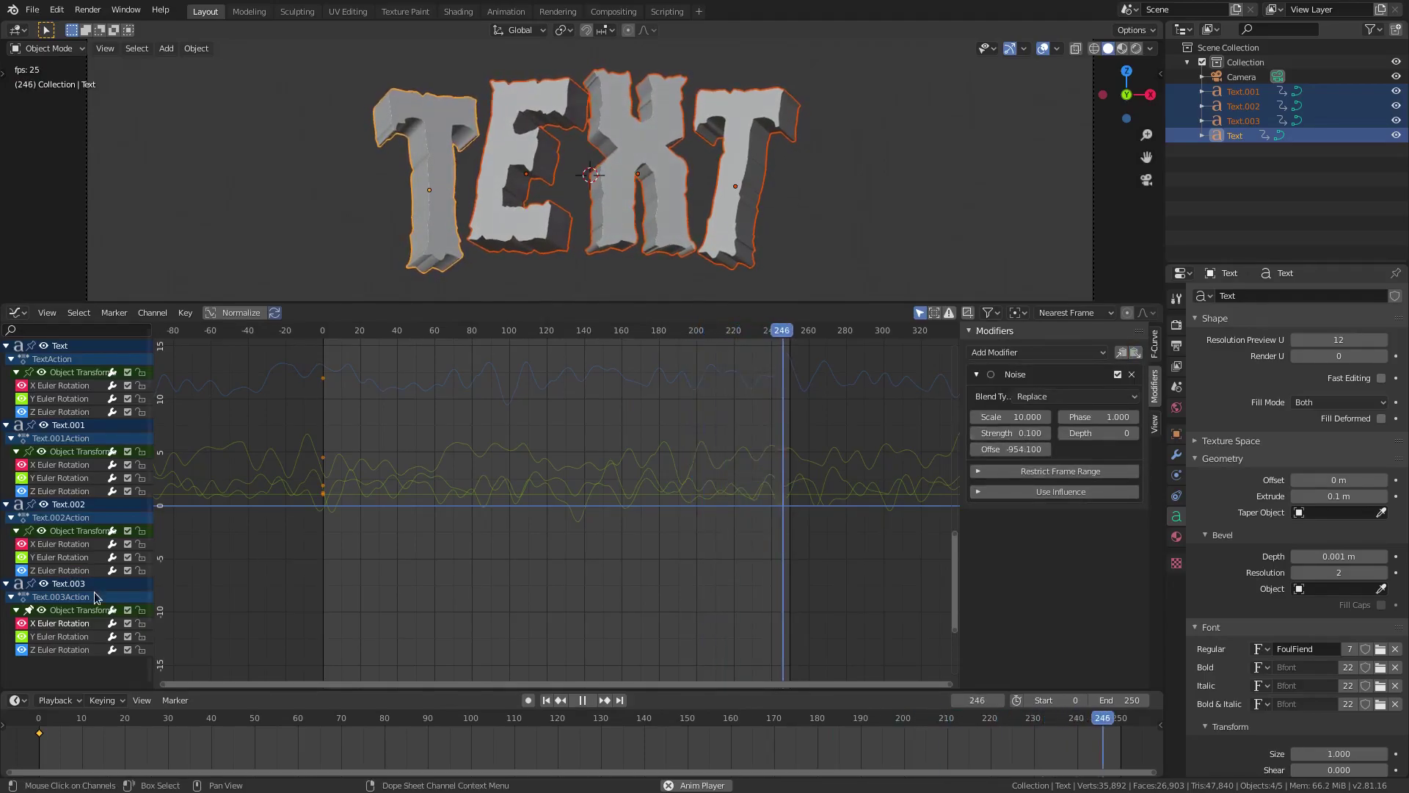
Paste the Noise modifier onto Text.003's Y and Z Euler Rotation curves, setting the Z curve's offset to 426.2
click(63, 636)
click(1136, 353)
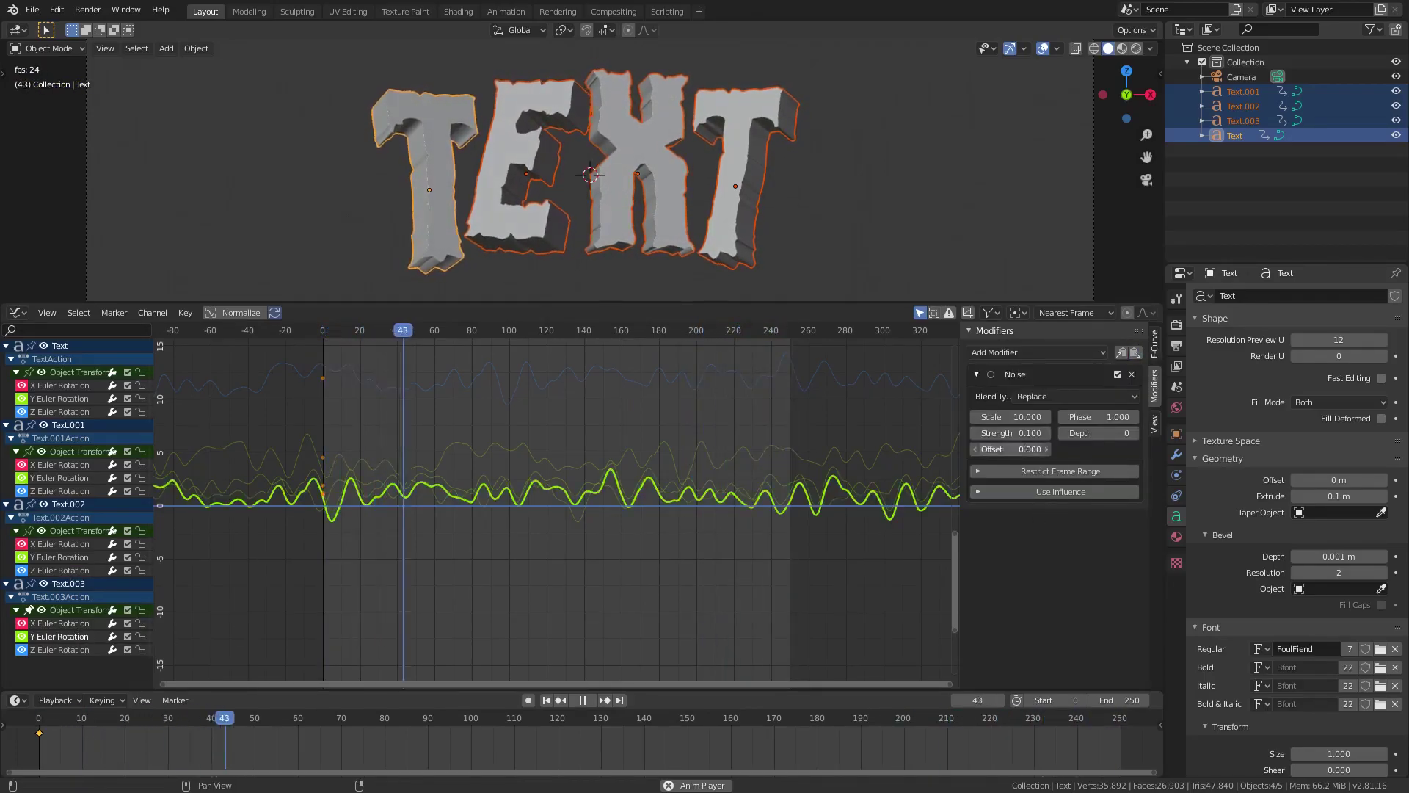
click(1131, 375)
click(1136, 353)
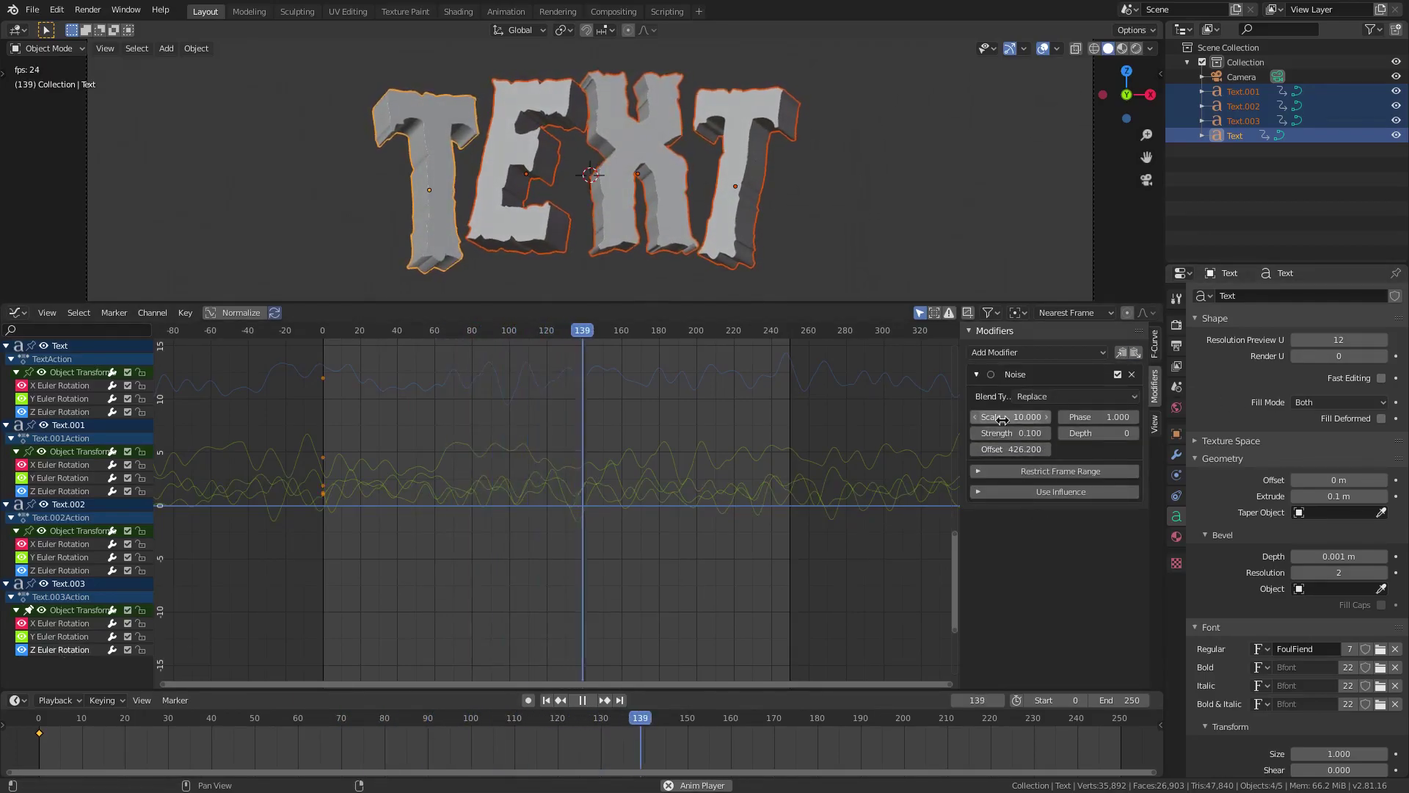
Try a Noise scale of 9.9 on Text.003's Z Euler Rotation curve and restore it to 10
click(979, 417)
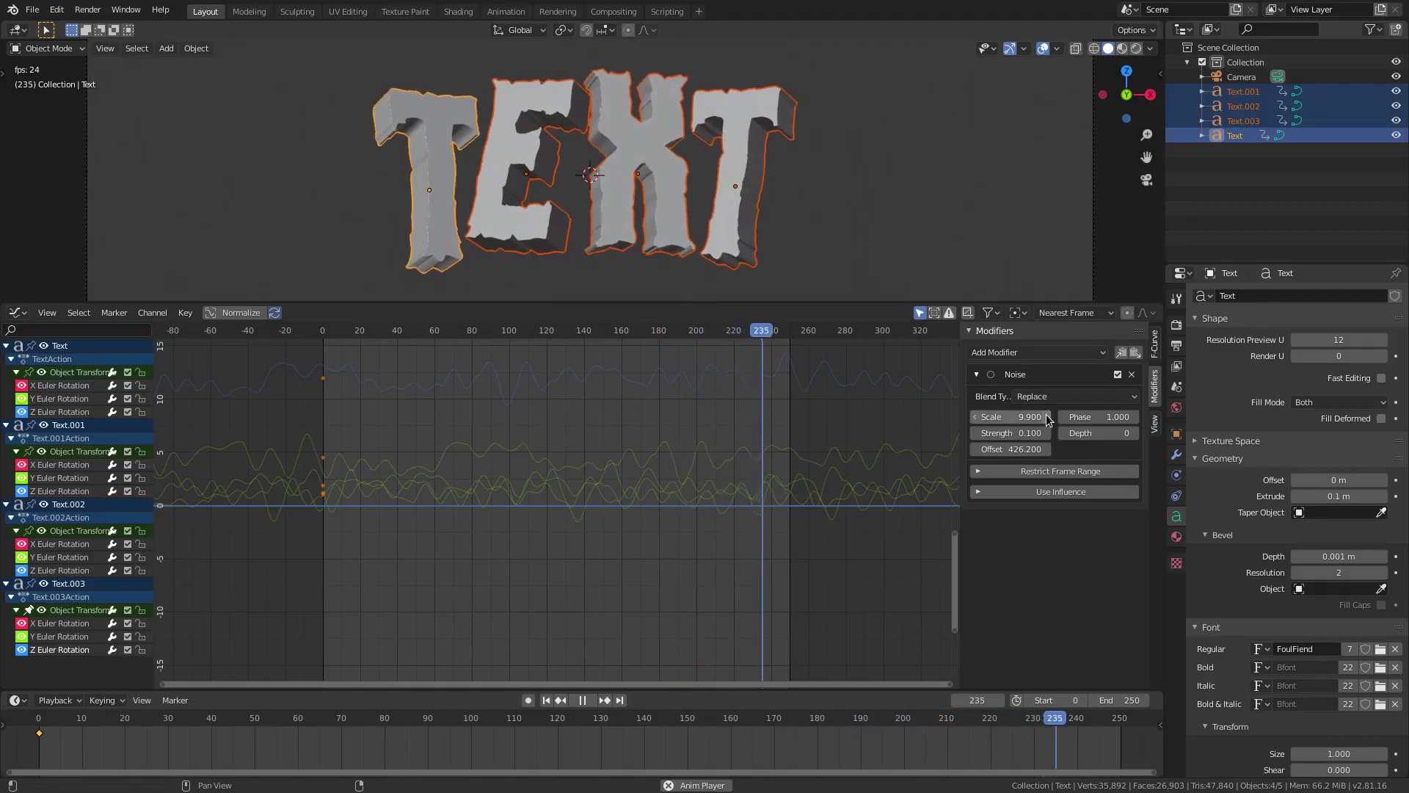
click(976, 417)
click(975, 417)
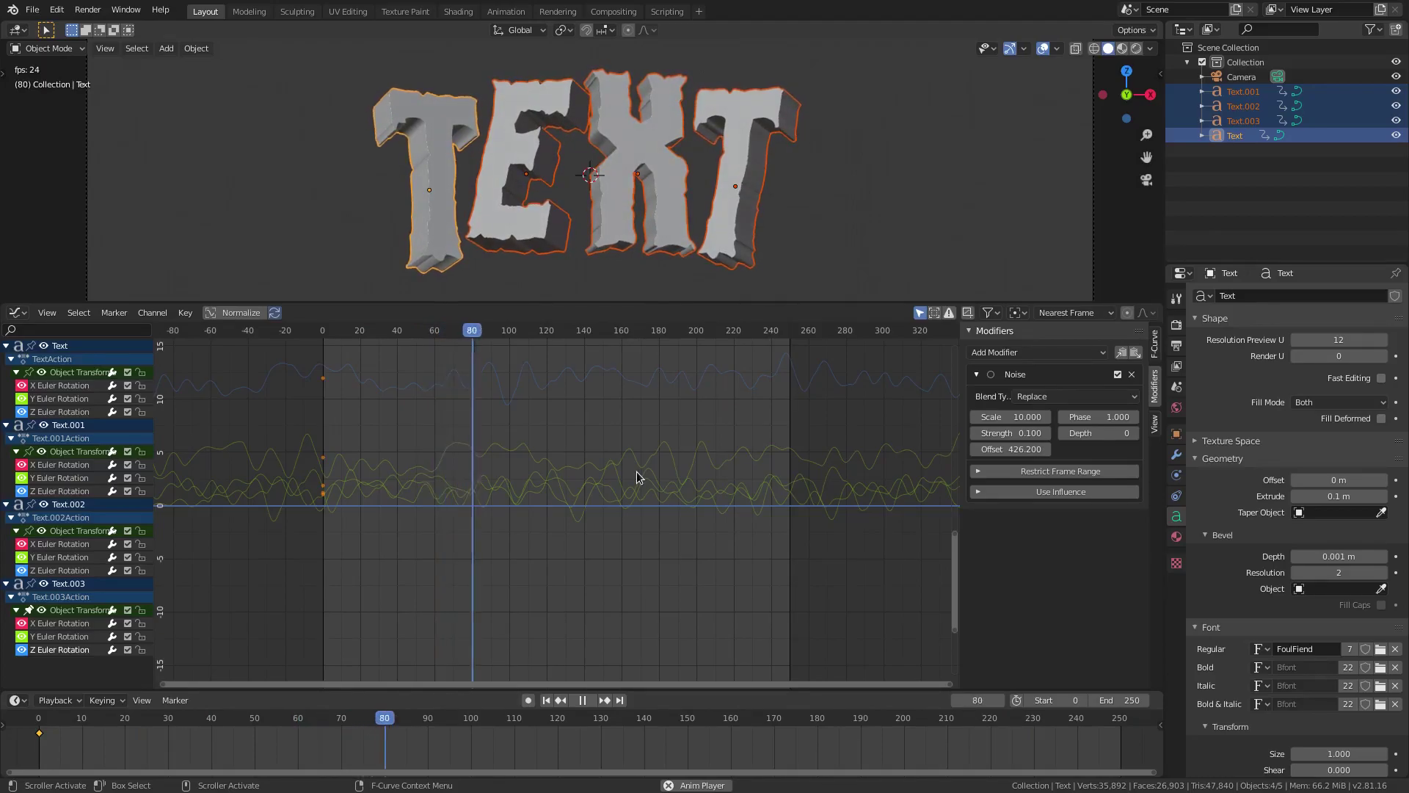
Try a single-object version of the word TEXT made from a duplicate of the first T, and delete it
key(KP_0)
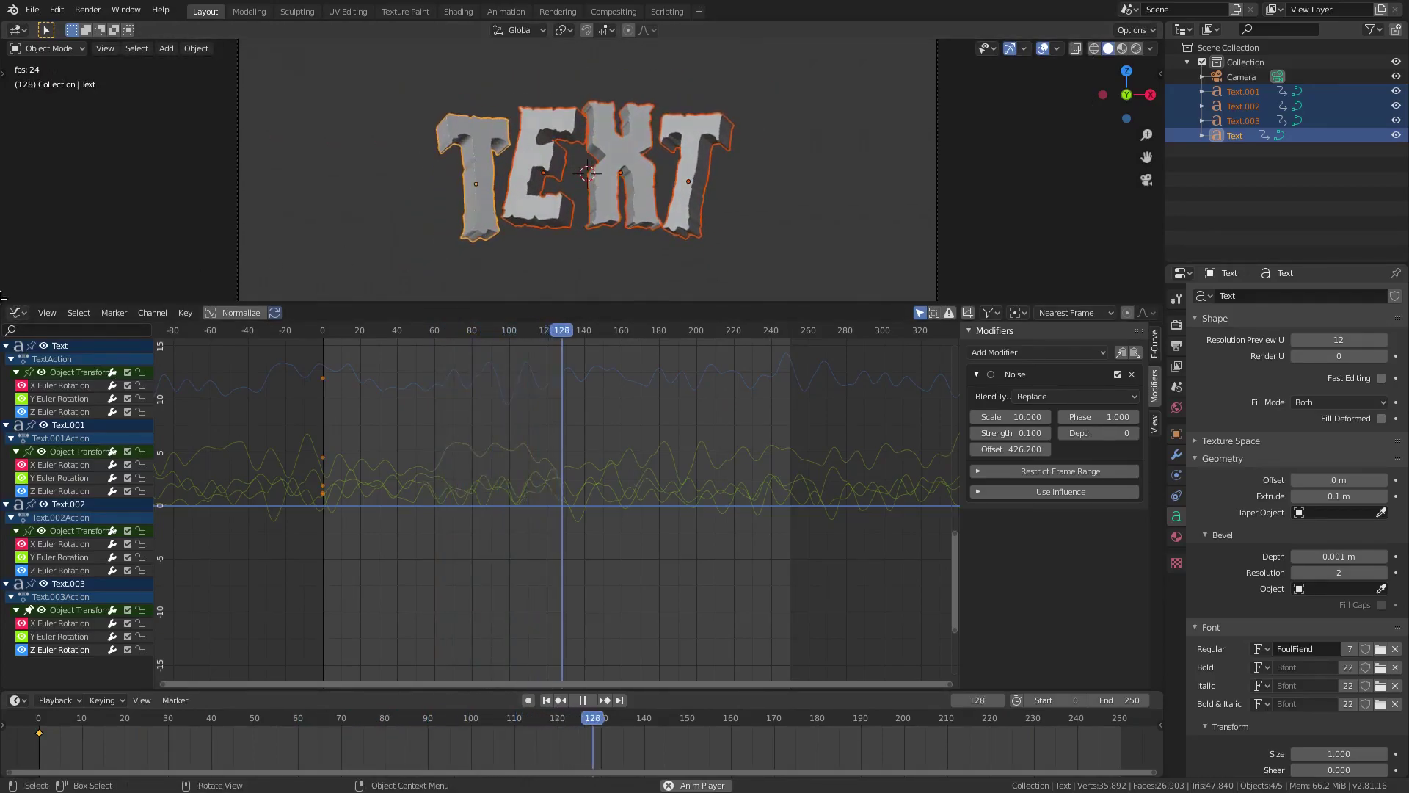
click(481, 195)
key(shift+d)
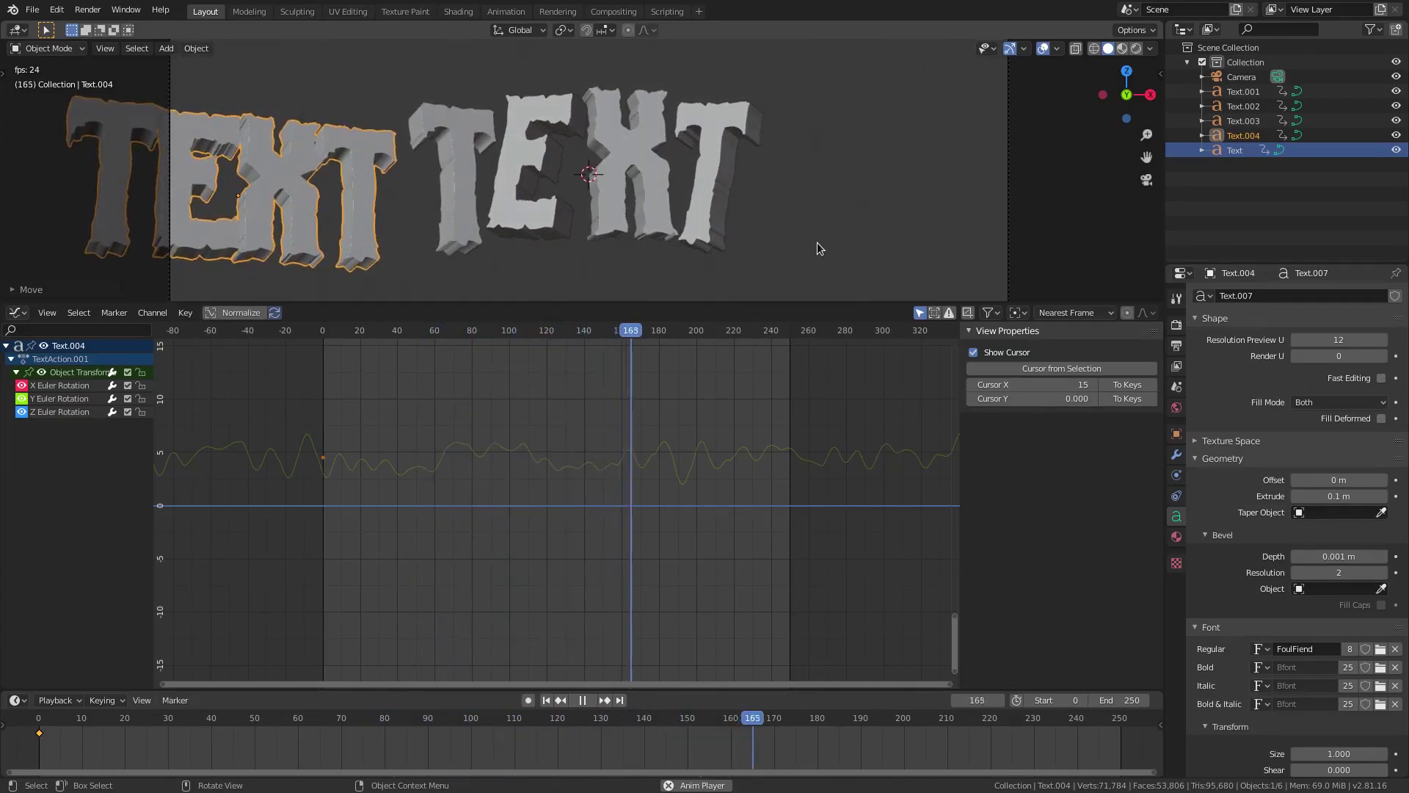
key(Delete)
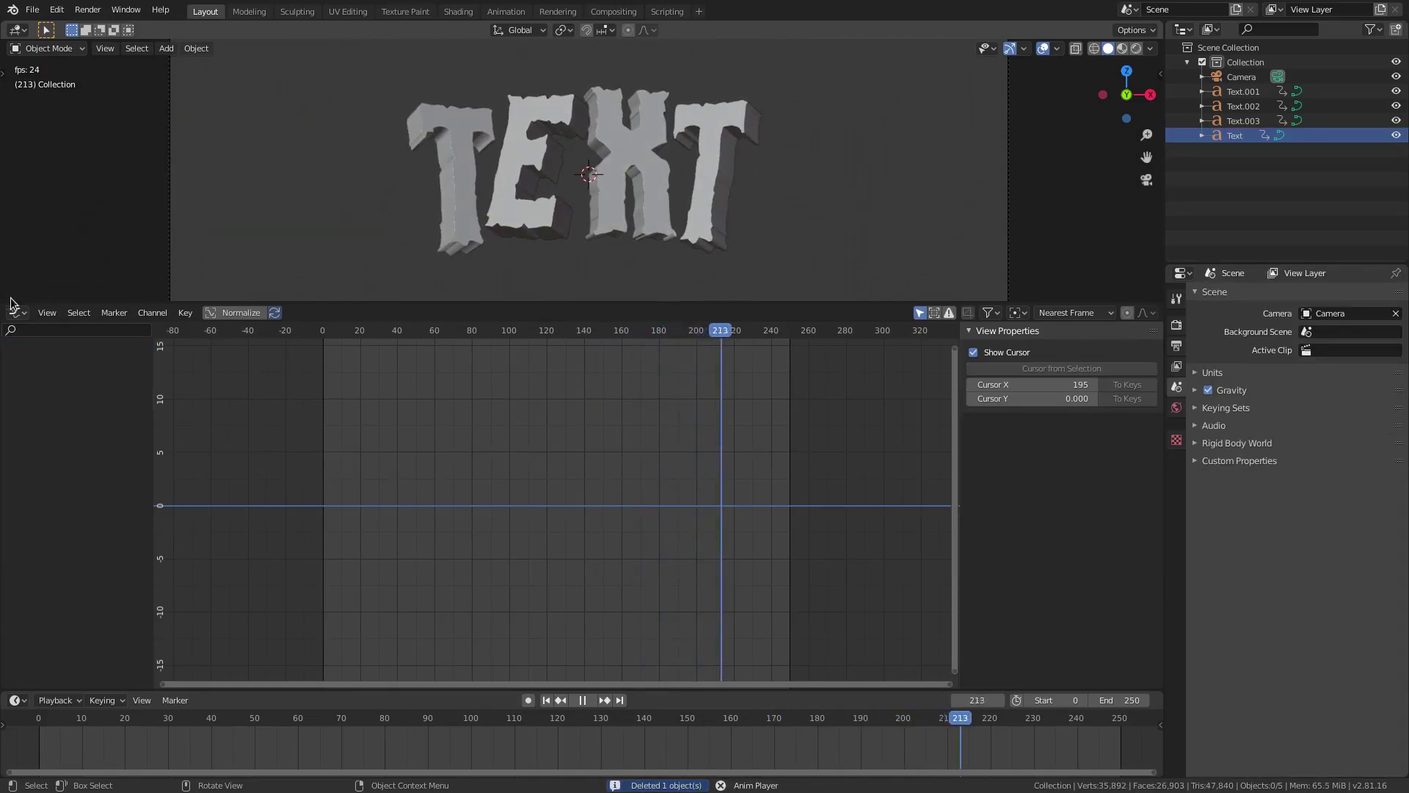
Close the Graph Editor area, return to frame 0 and select all four letters
drag(2, 301, 44, 381)
scroll(626, 683, up, 1)
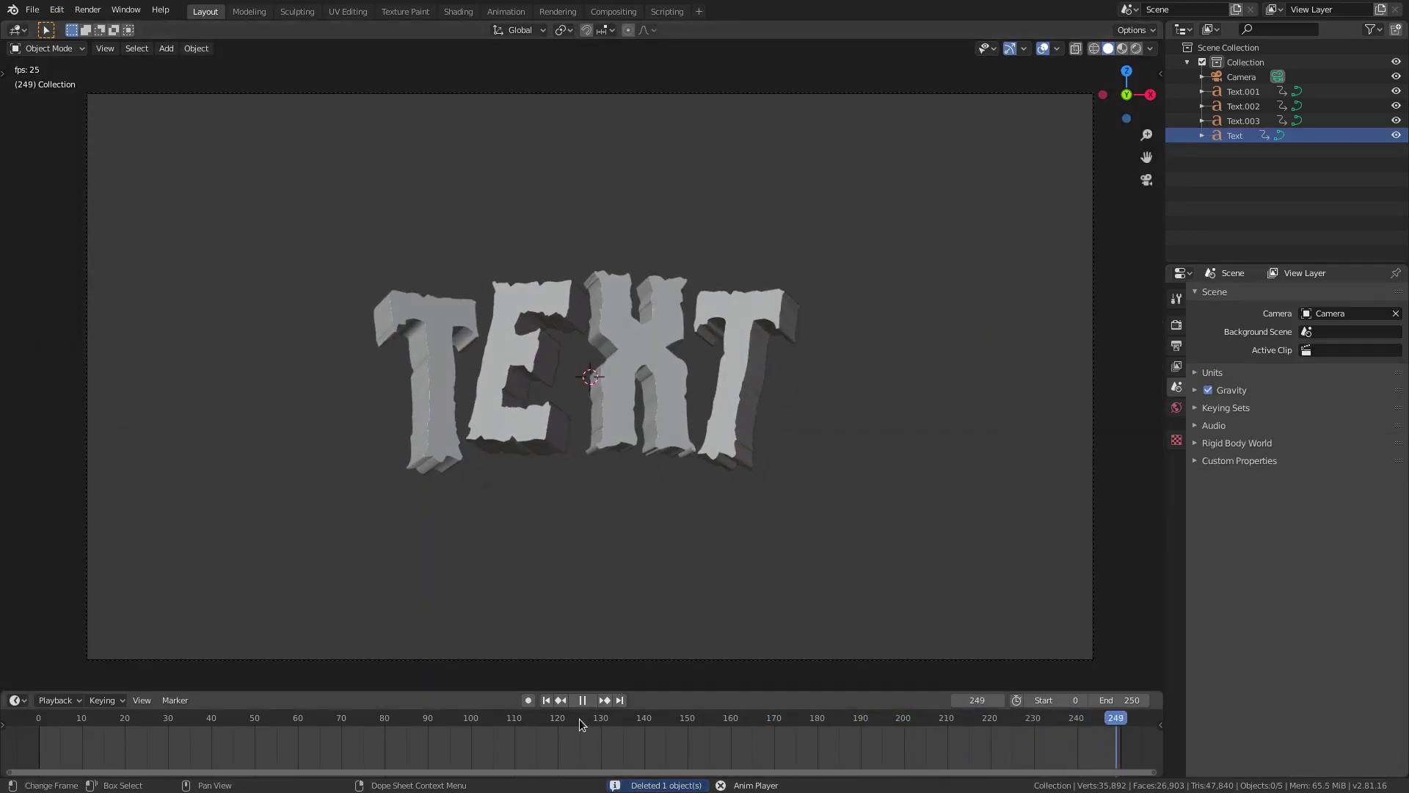
click(547, 700)
click(424, 381)
key(b)
drag(289, 289, 856, 496)
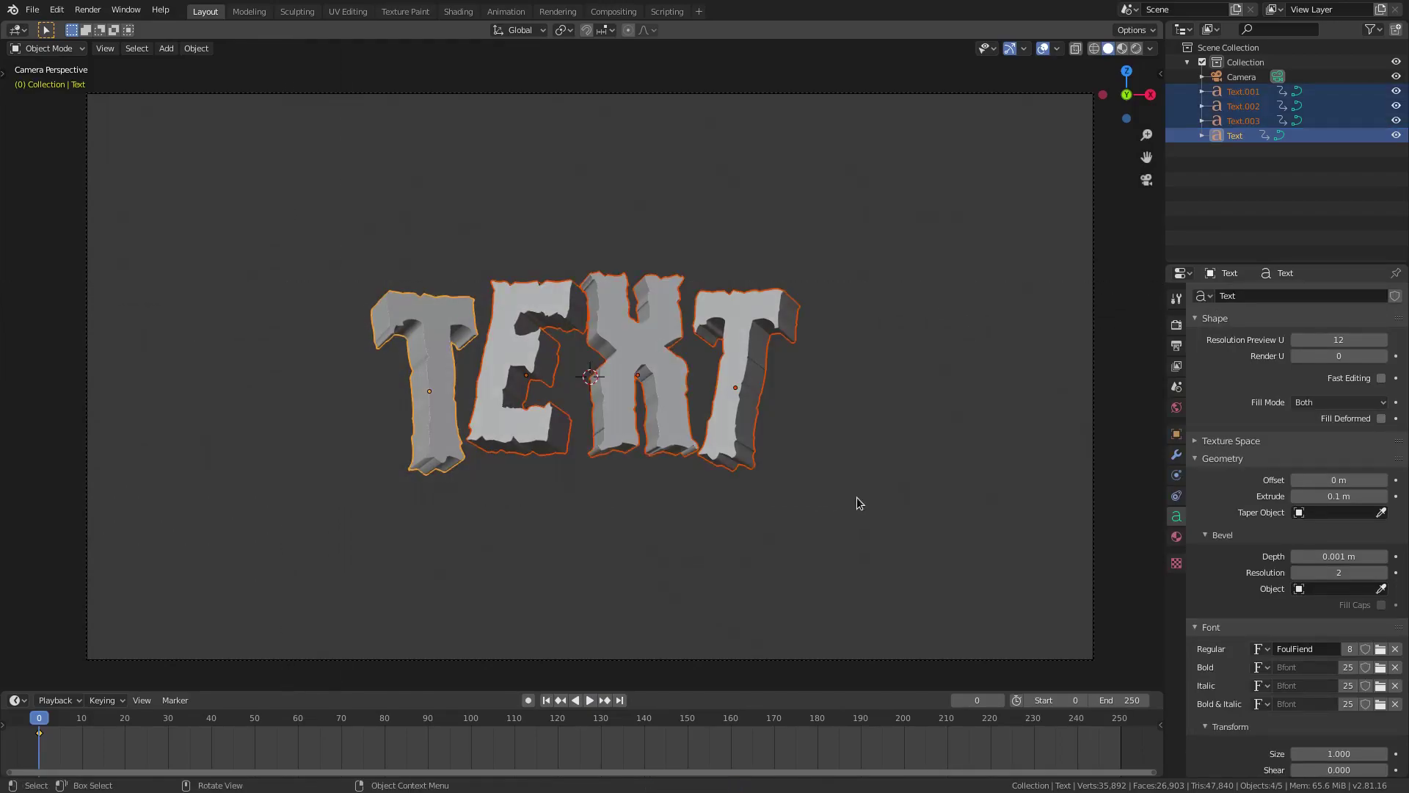
Insert a Location keyframe for all four letters at frame 80
click(168, 729)
key(space)
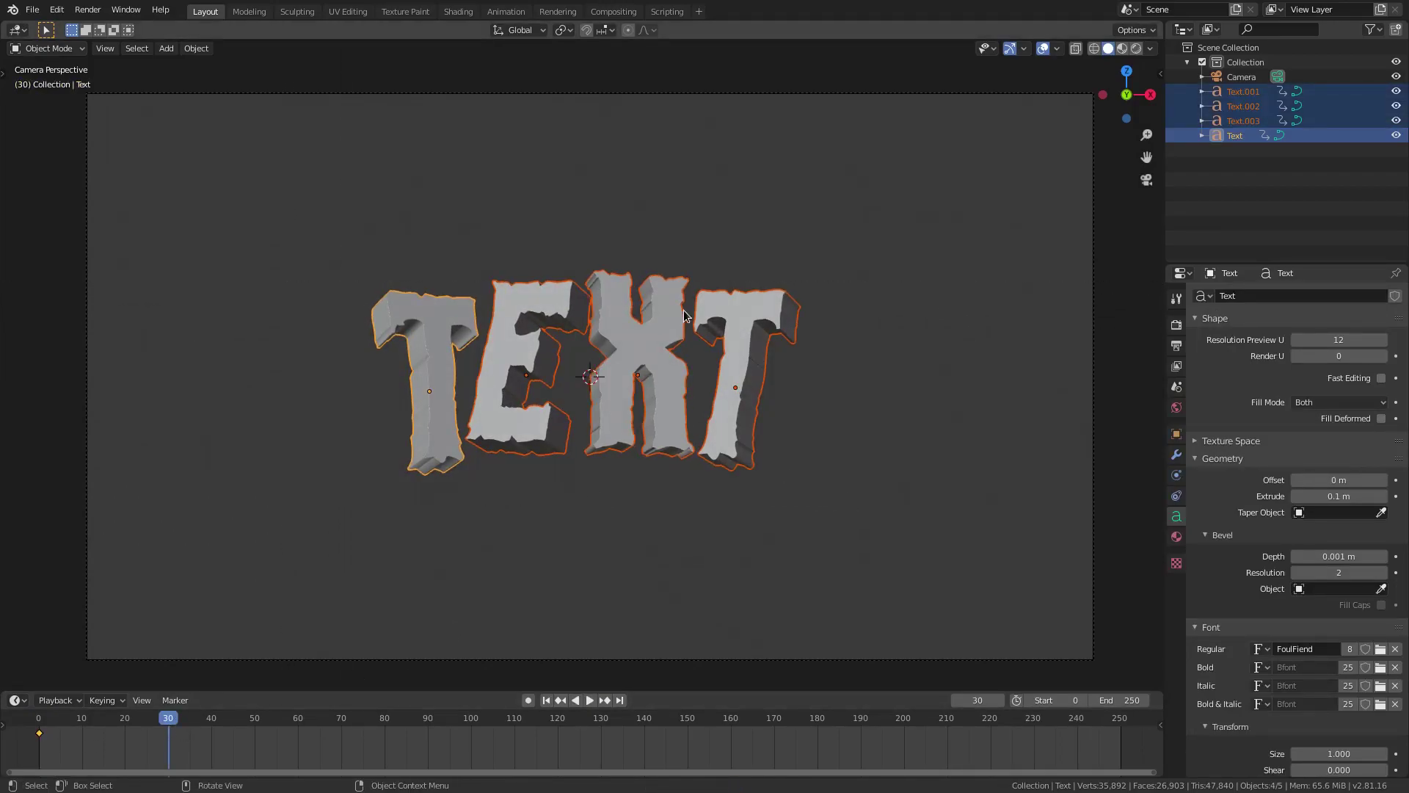
click(384, 723)
key(i)
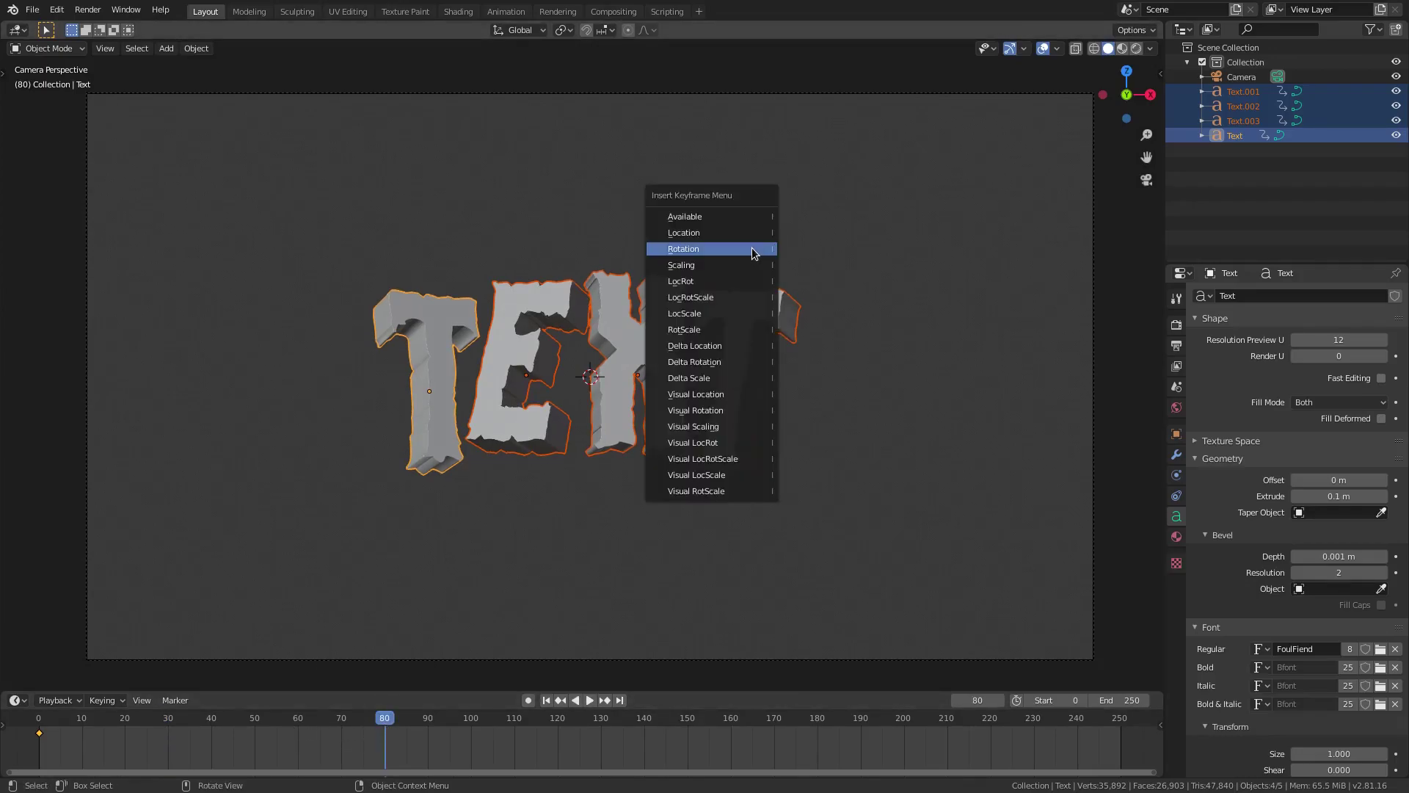
click(751, 232)
At frame 10, move the four letters about 2.6 m down along Z, below the camera frame, and keyframe their location
key(space)
click(128, 722)
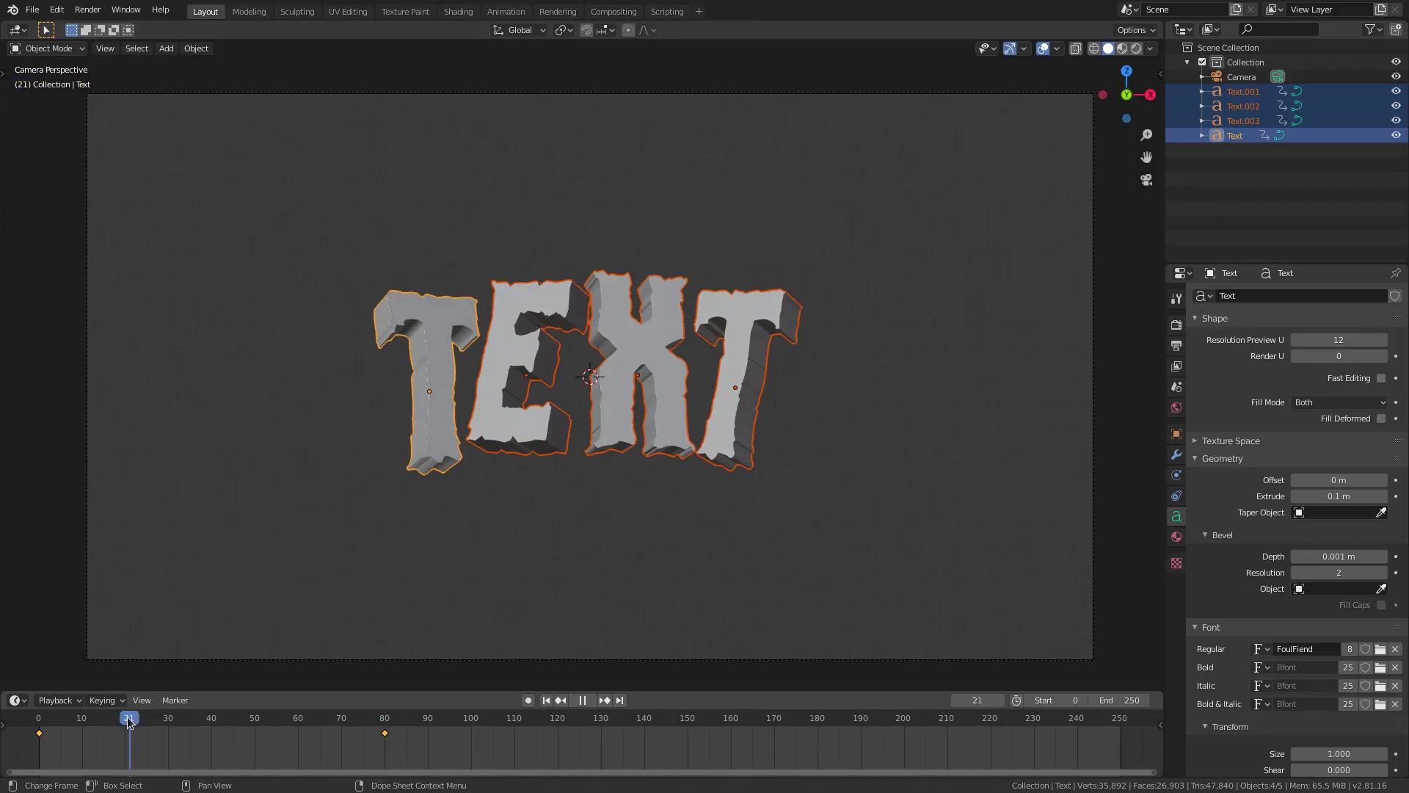
drag(126, 721, 95, 722)
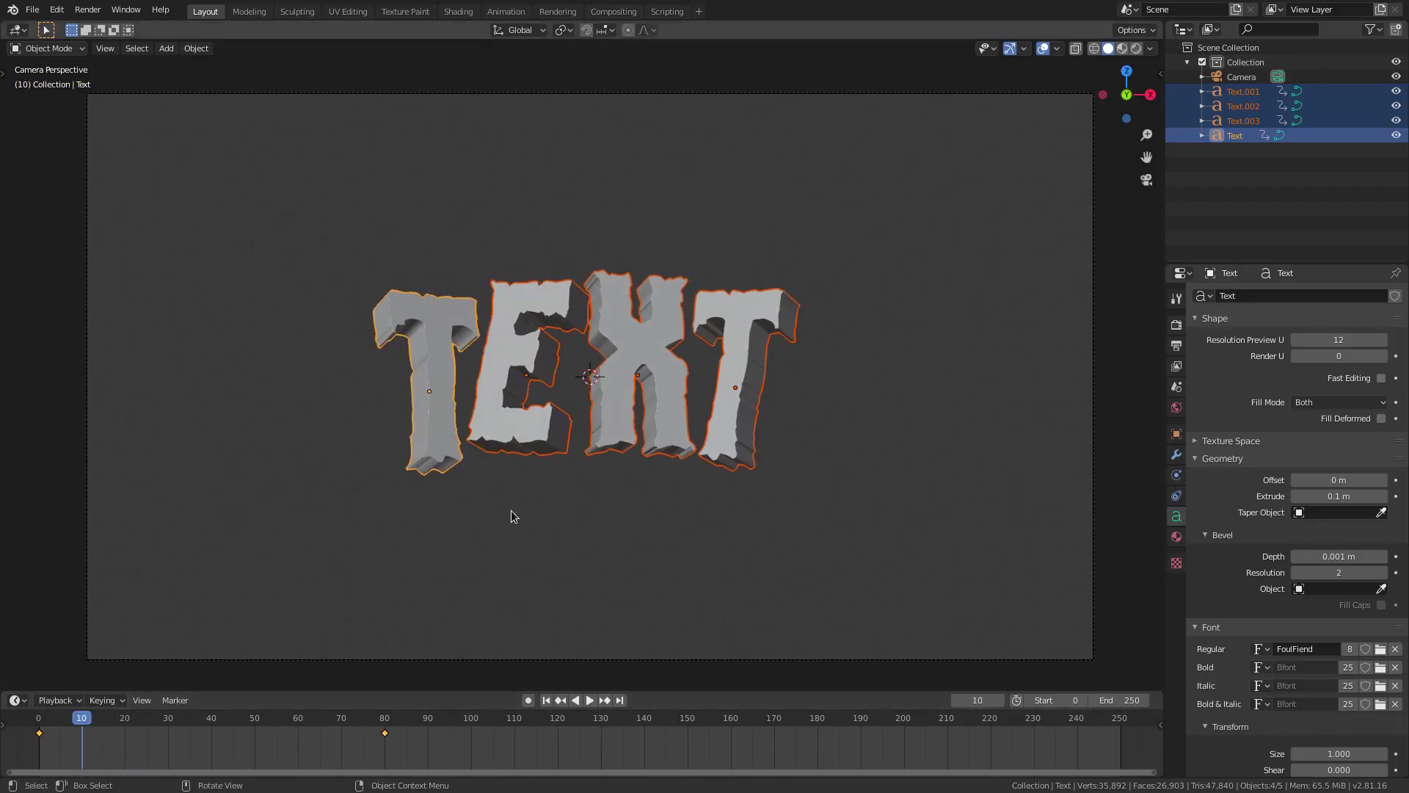
key(space)
scroll(563, 491, down, 4)
key(g)
key(z)
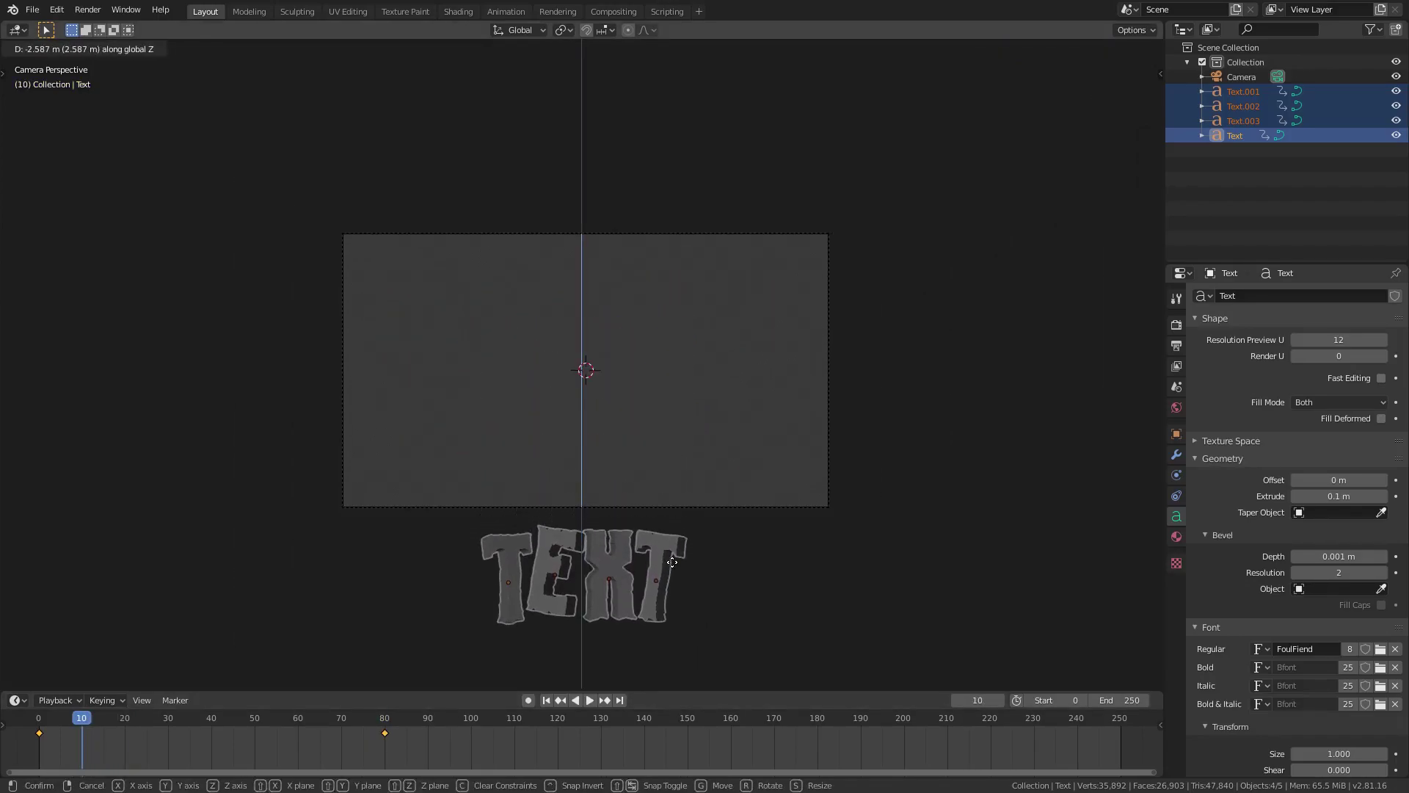
click(665, 255)
key(i)
click(665, 256)
Shift the E's two location keyframes 10 frames later, to frames 20 and 90
scroll(621, 410, up, 1)
shift+middle_drag(602, 453, 601, 416)
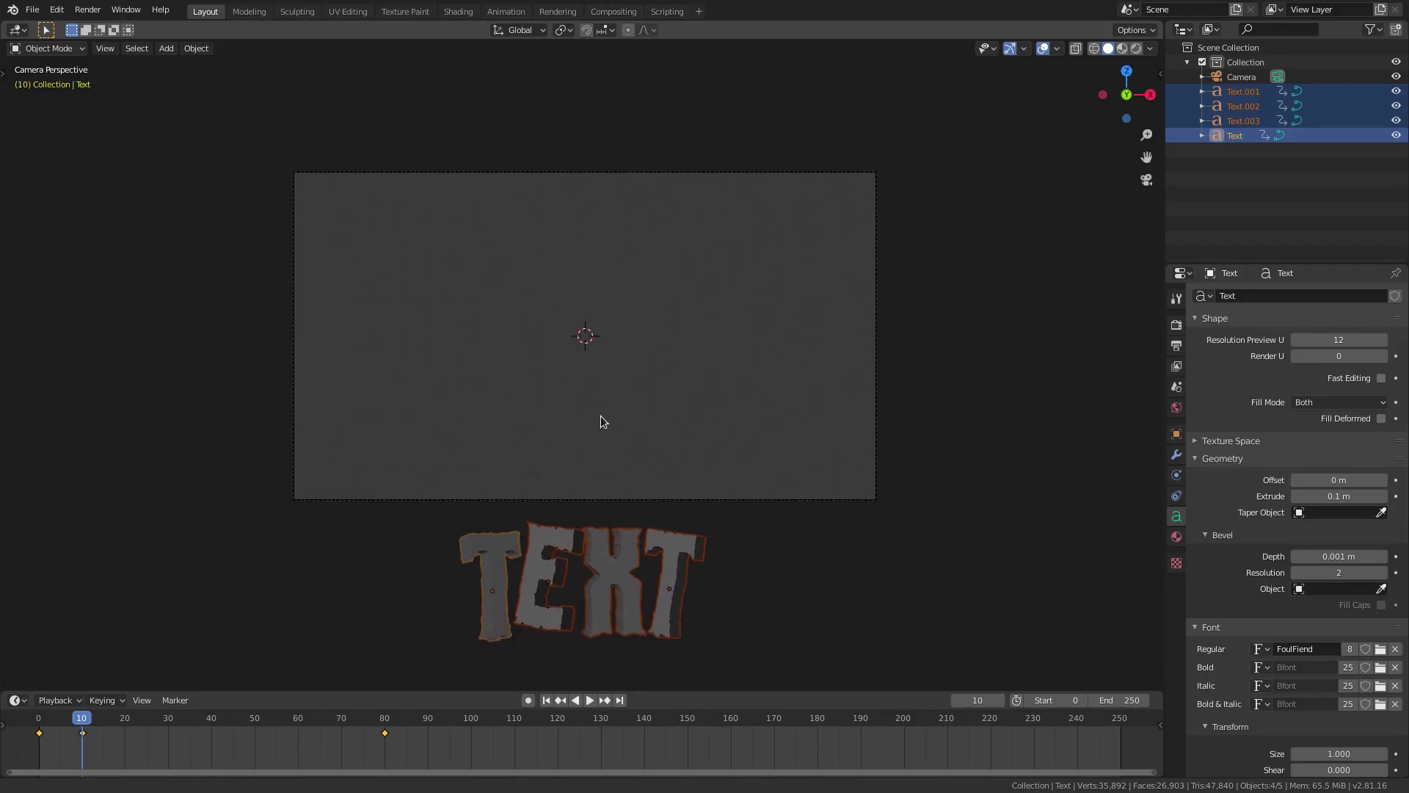
click(539, 573)
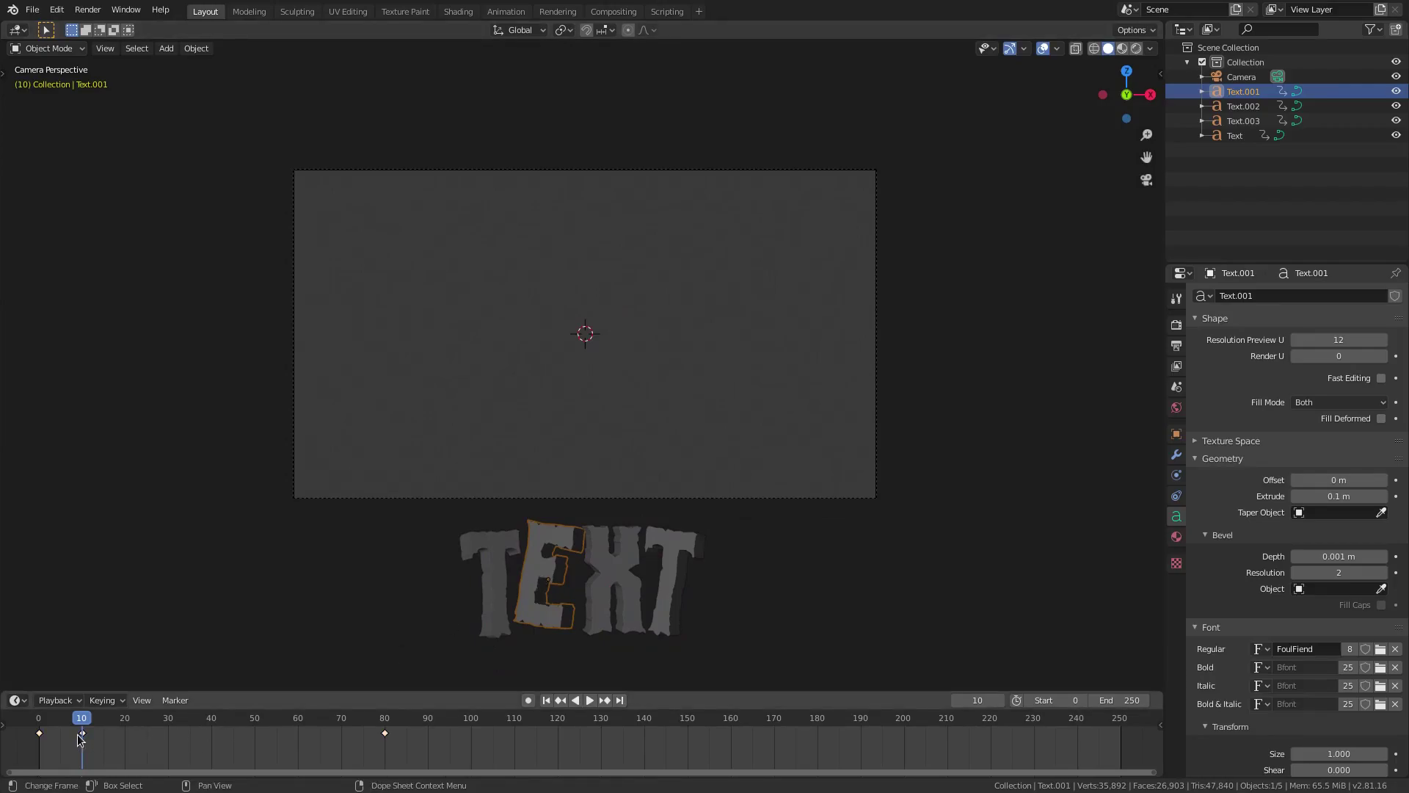
drag(81, 737, 442, 780)
key(Escape)
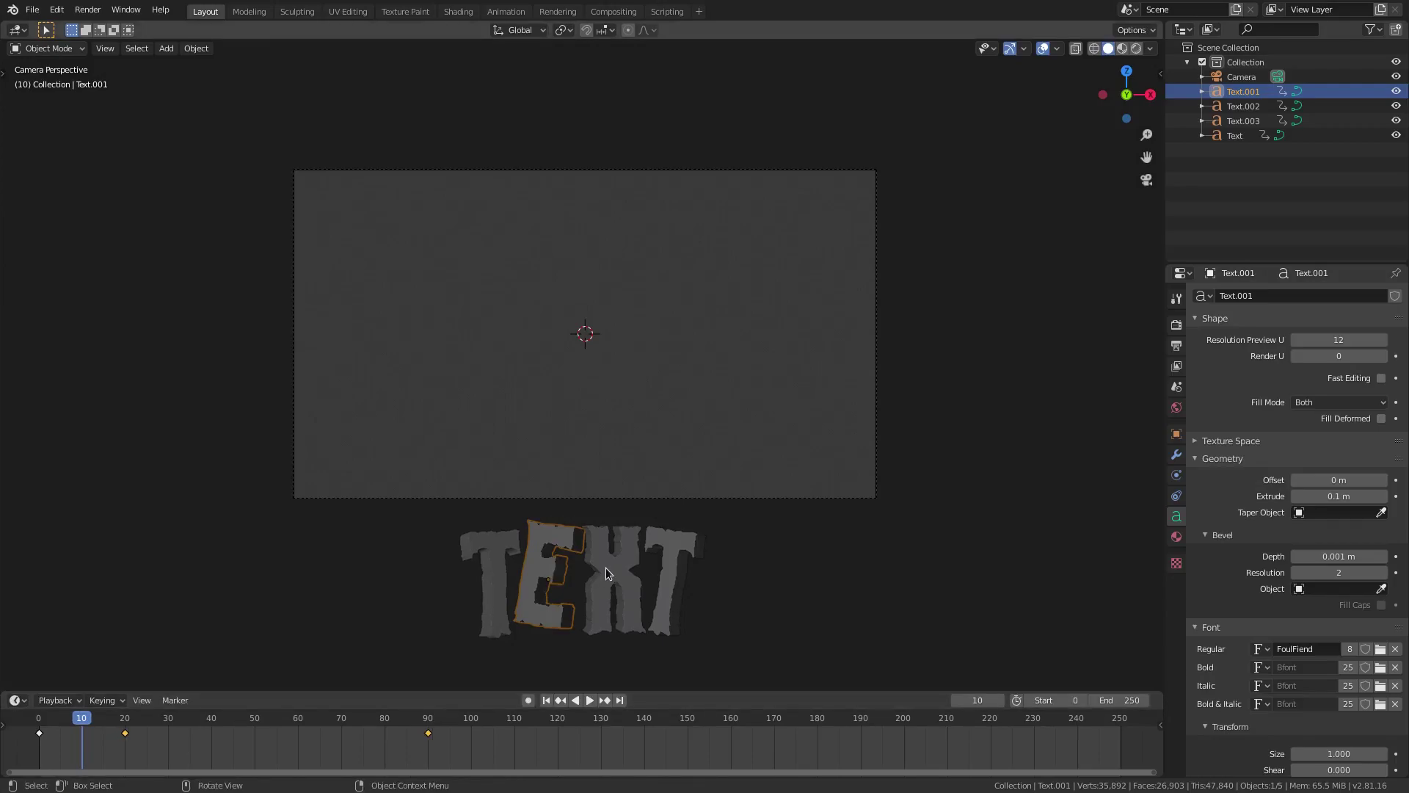
Shift the X's two location keyframes 20 frames later, to frames 30 and 100
click(610, 569)
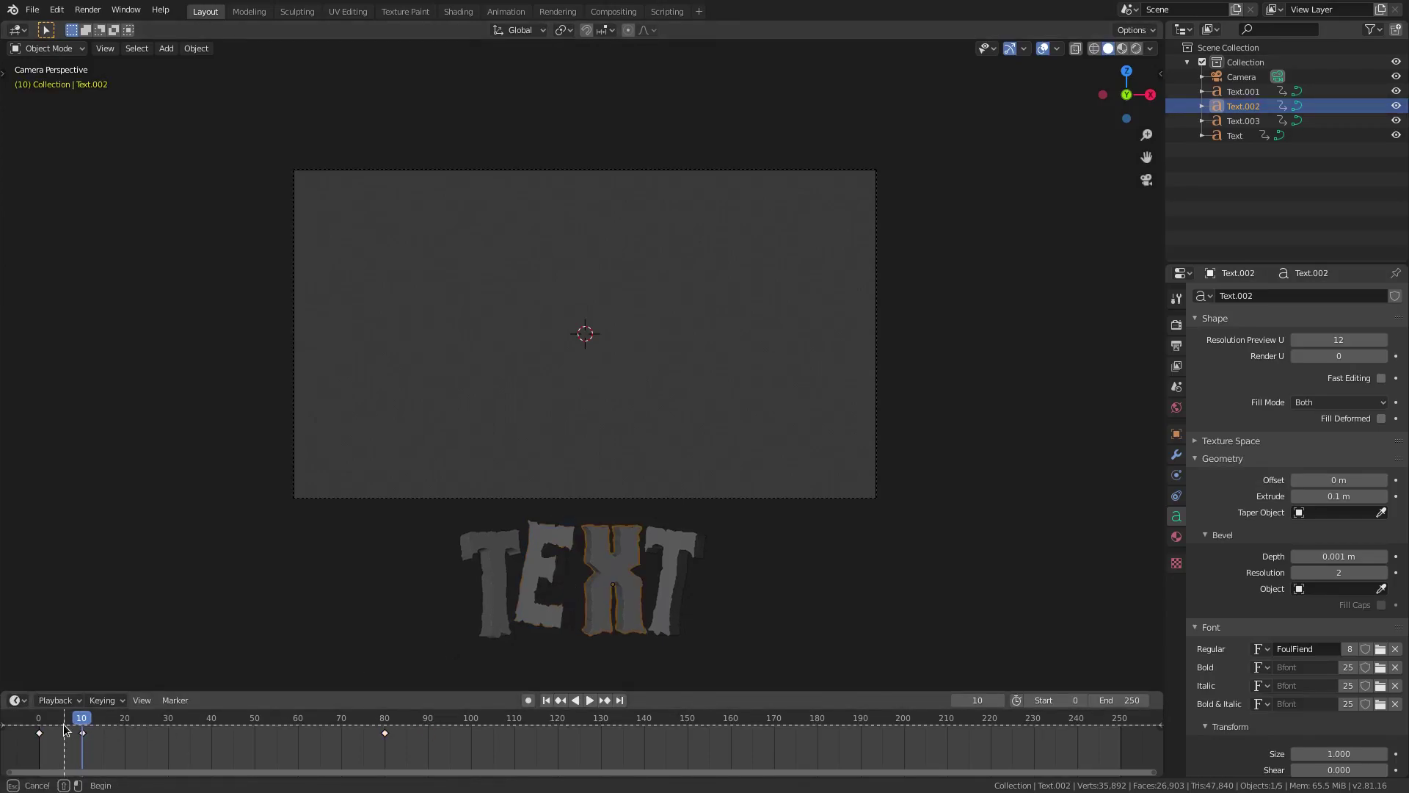
drag(496, 724, 65, 768)
key(g)
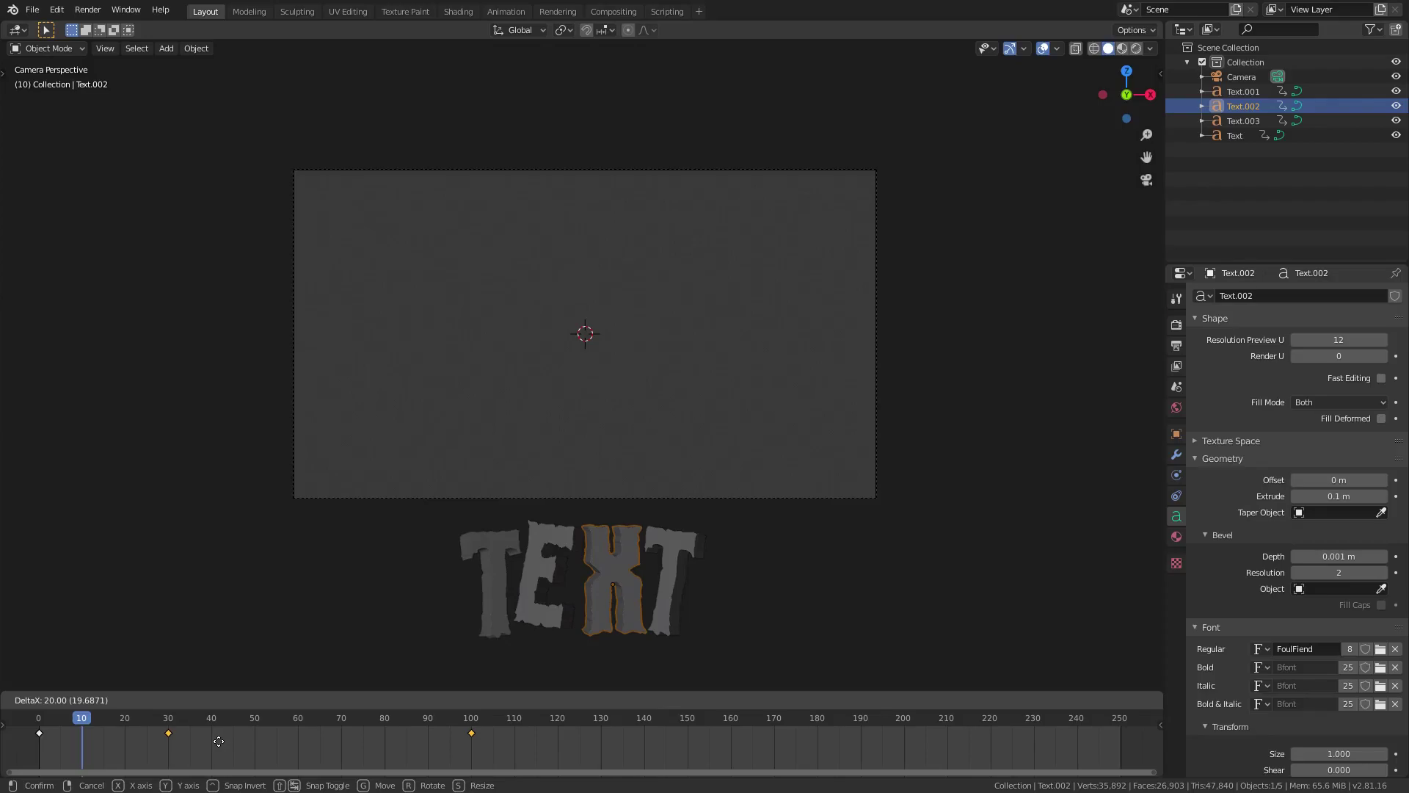
click(219, 742)
Shift the last T's two location keyframes 30 frames later, to frames 40 and 110
click(657, 545)
drag(79, 735, 441, 759)
key(g)
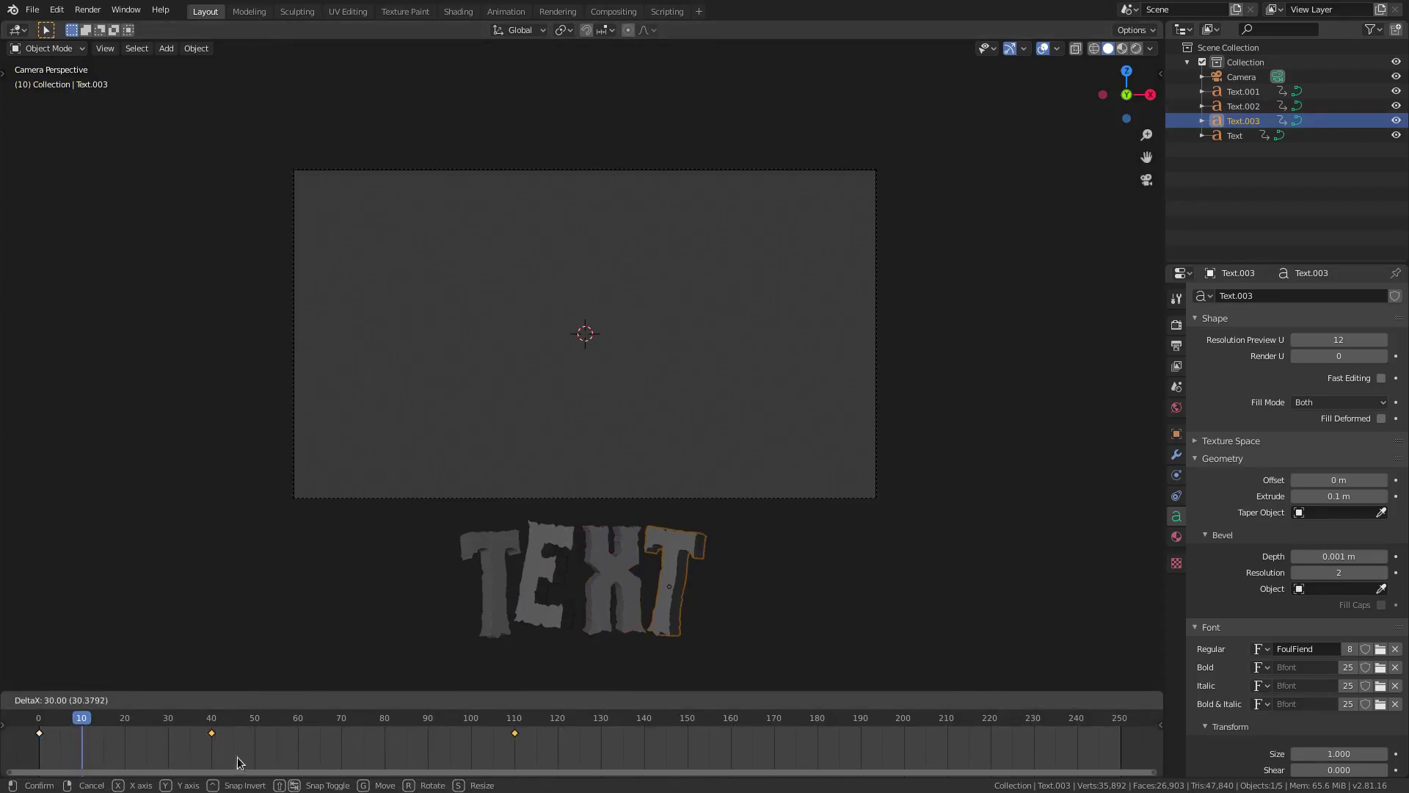
click(238, 760)
Play back the animation to check the staggered rise of the letters
scroll(470, 602, up, 2)
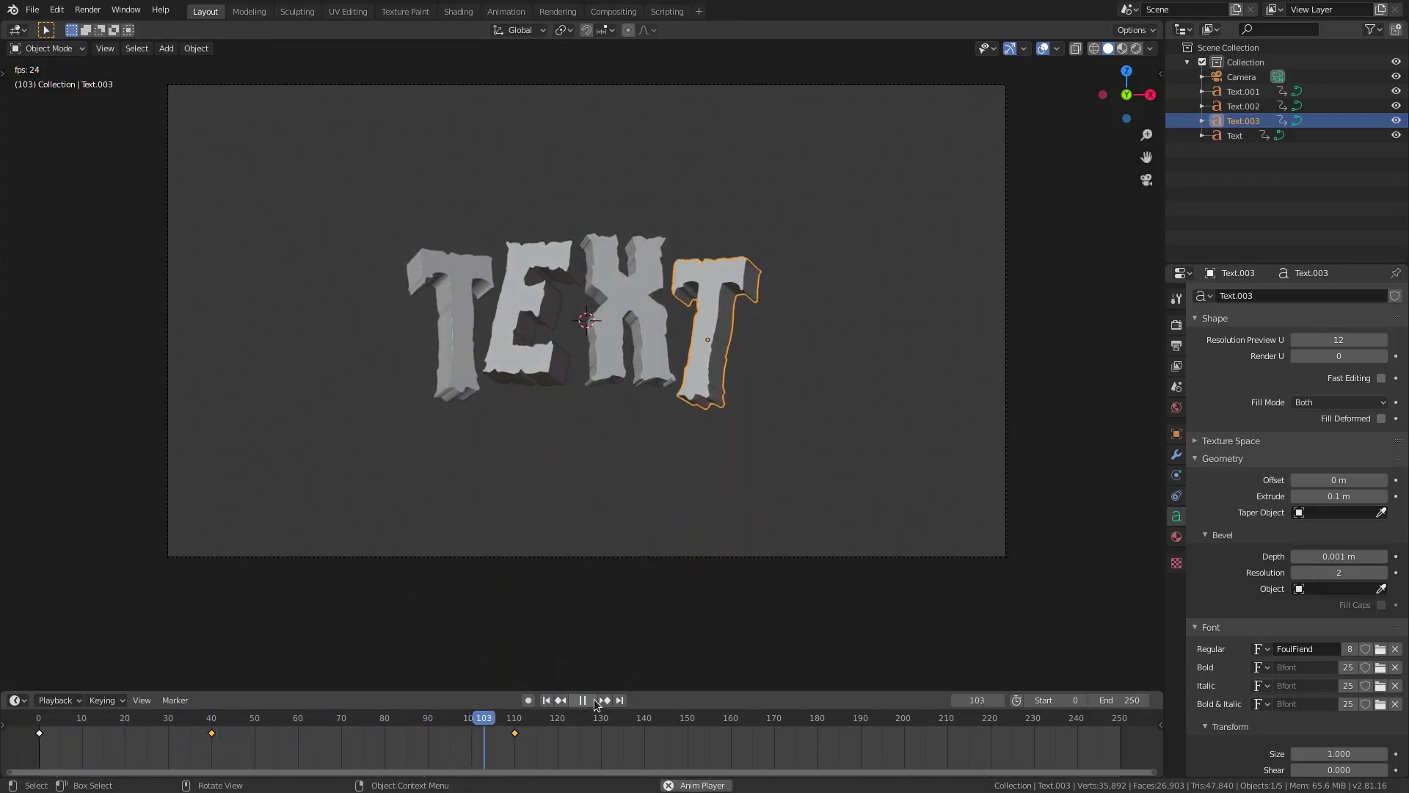
shift+middle_drag(679, 367, 668, 406)
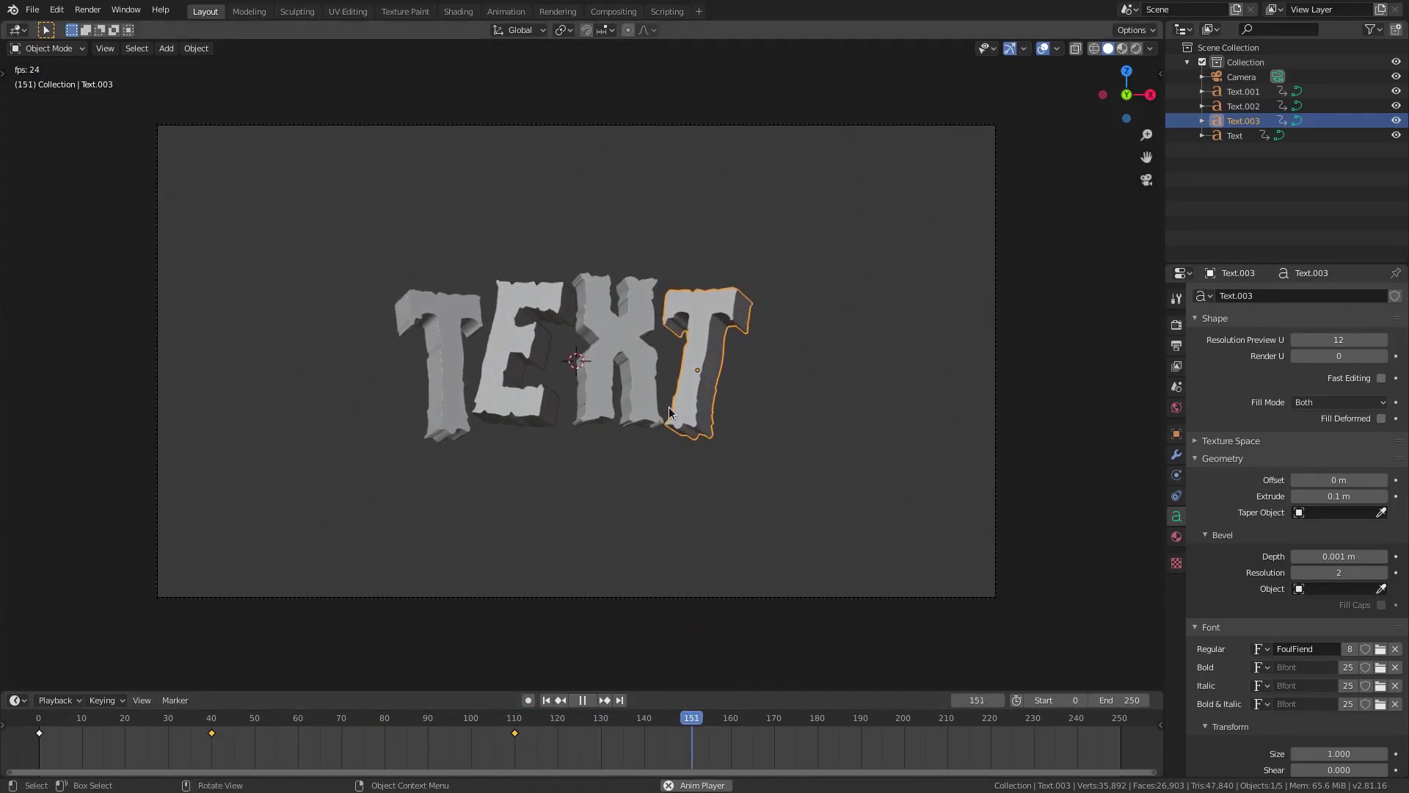
key(space)
Select the E and split off a Graph Editor below the 3D viewport
click(510, 338)
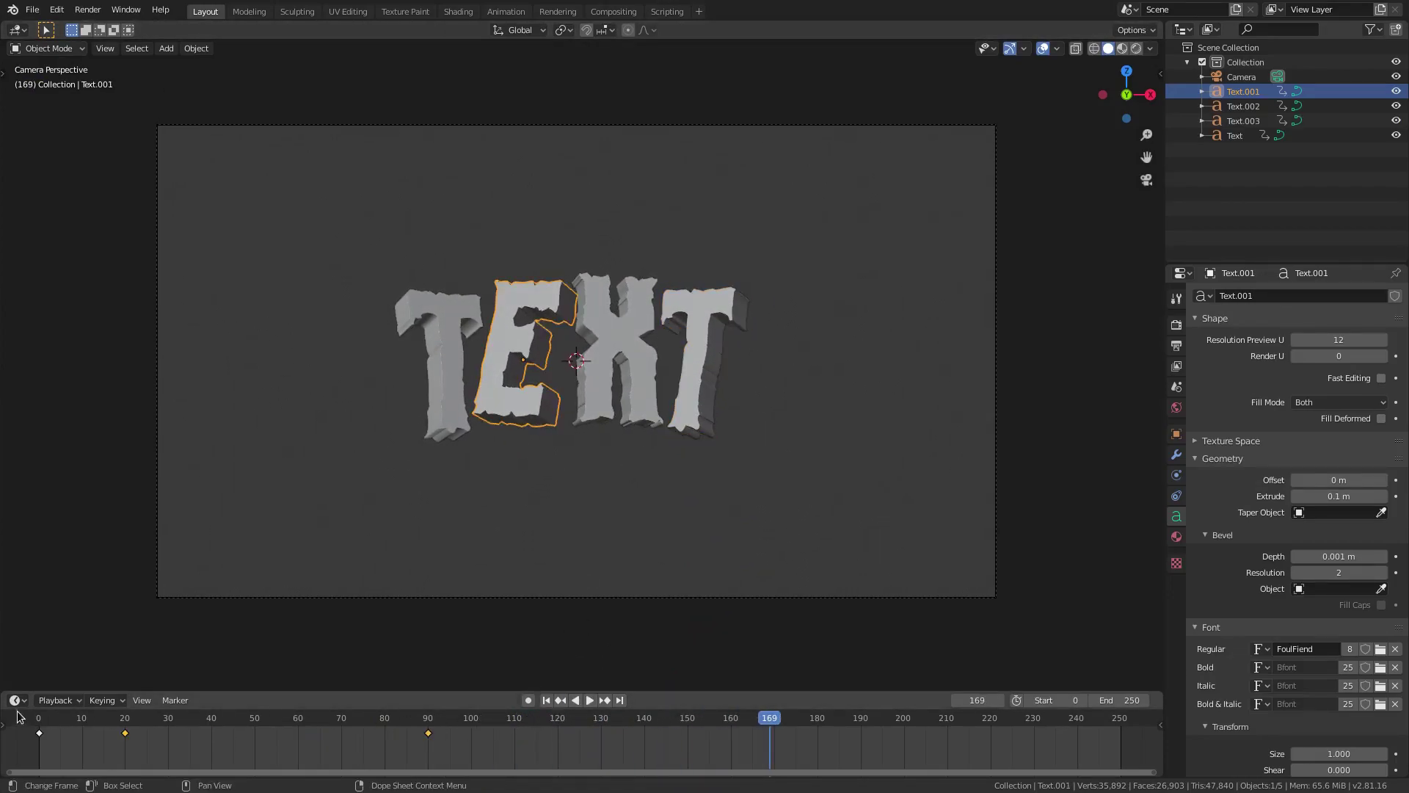
drag(5, 693, 11, 354)
click(16, 362)
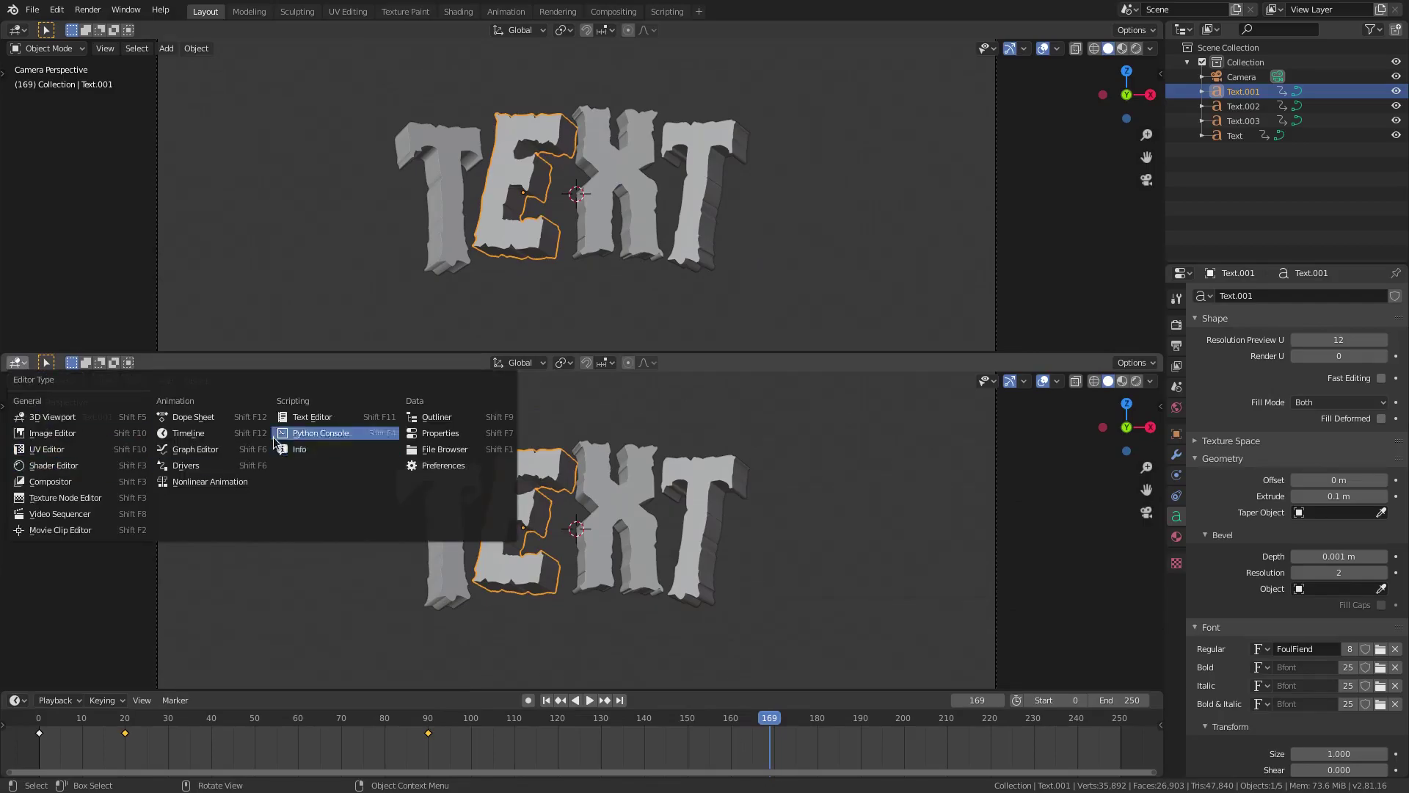
click(193, 450)
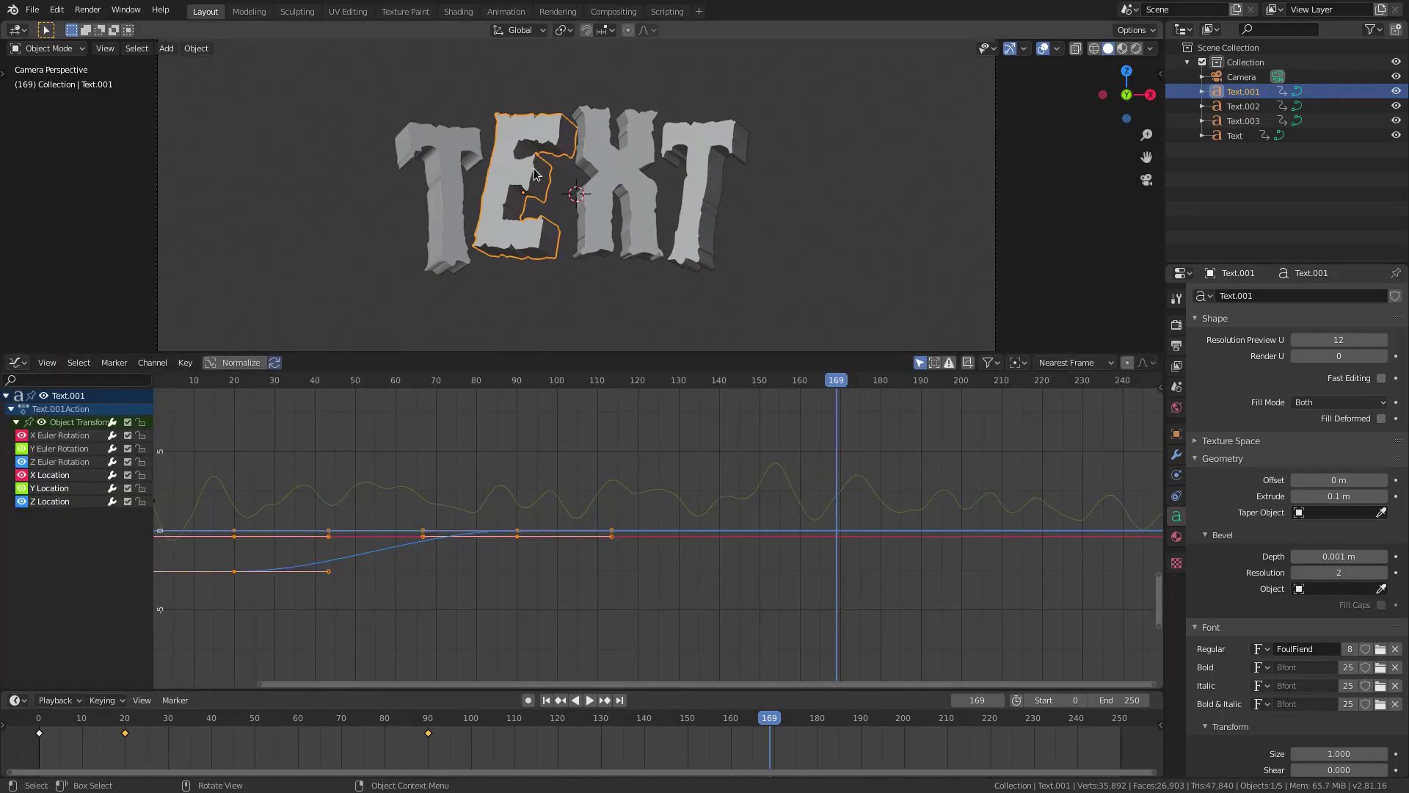
Insert Scaling keyframes at frame 0 for the first T and the last T
key(i)
click(471, 166)
shift+click(706, 162)
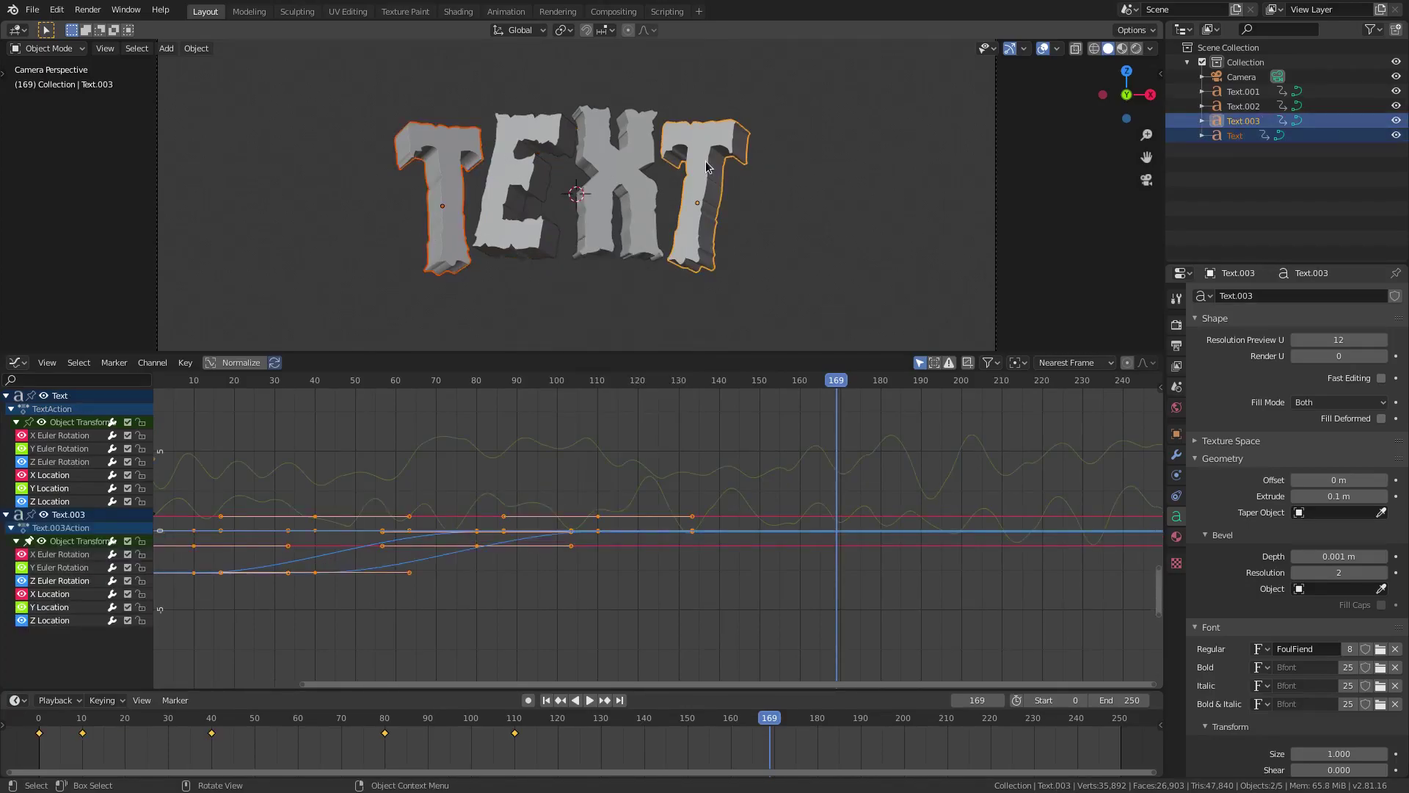
key(i)
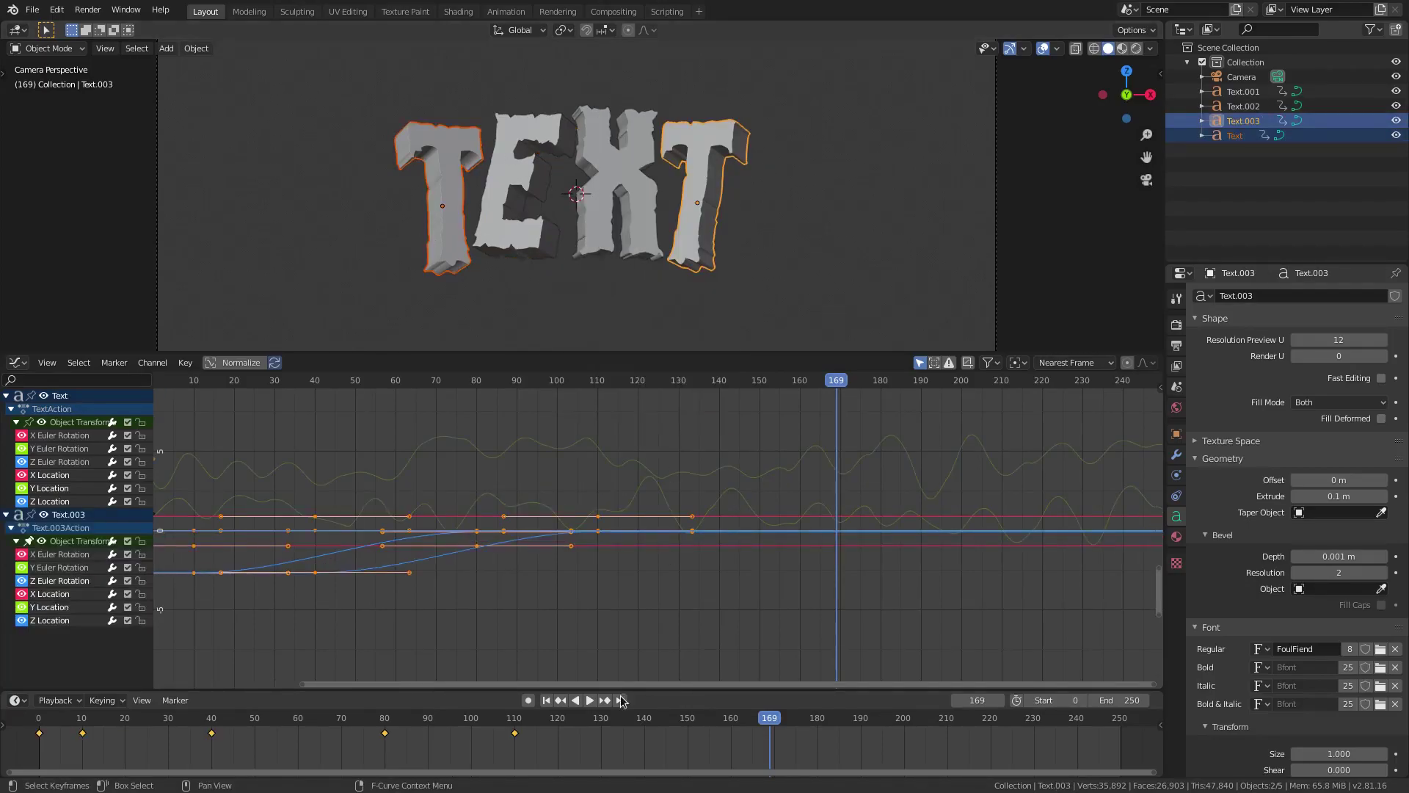
click(547, 699)
scroll(738, 183, down, 3)
key(i)
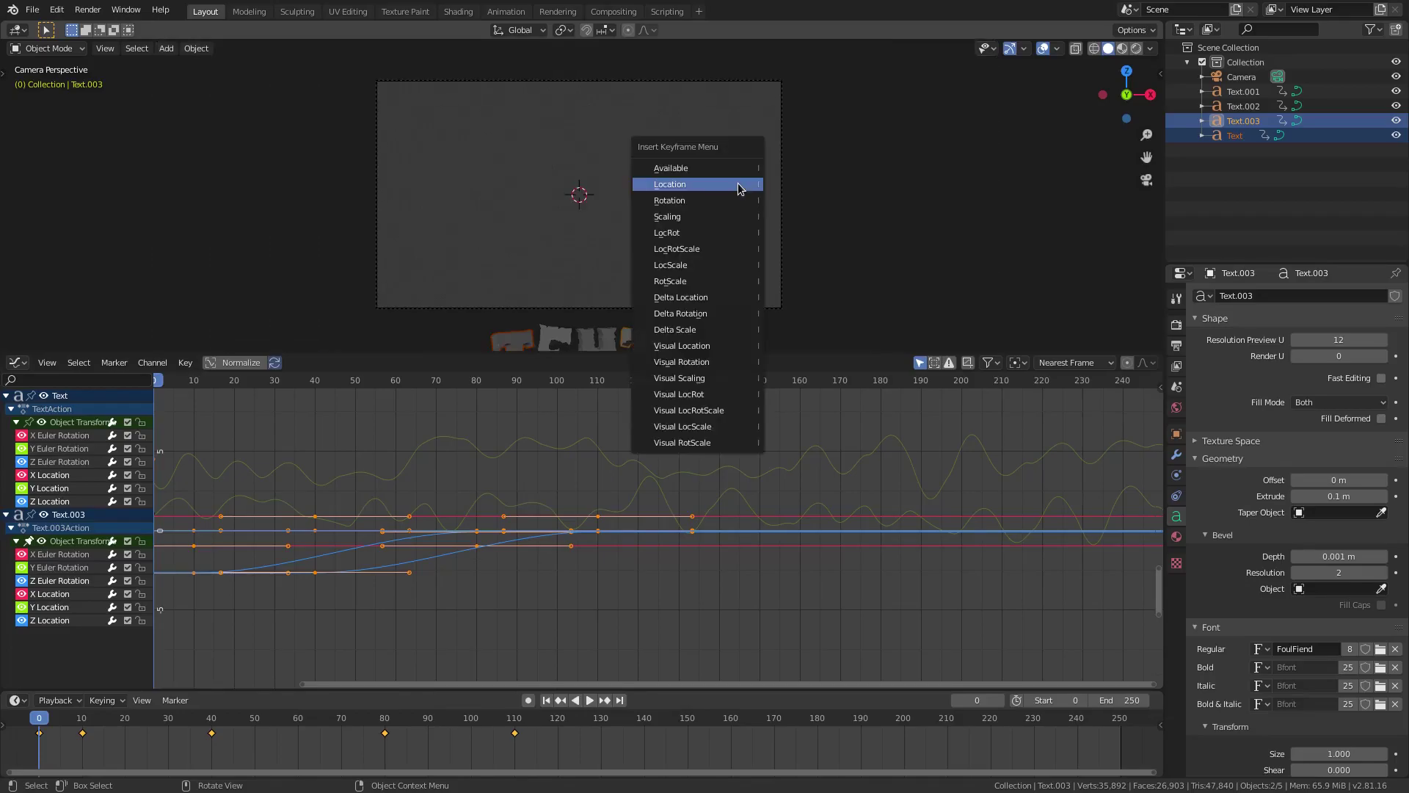
click(667, 216)
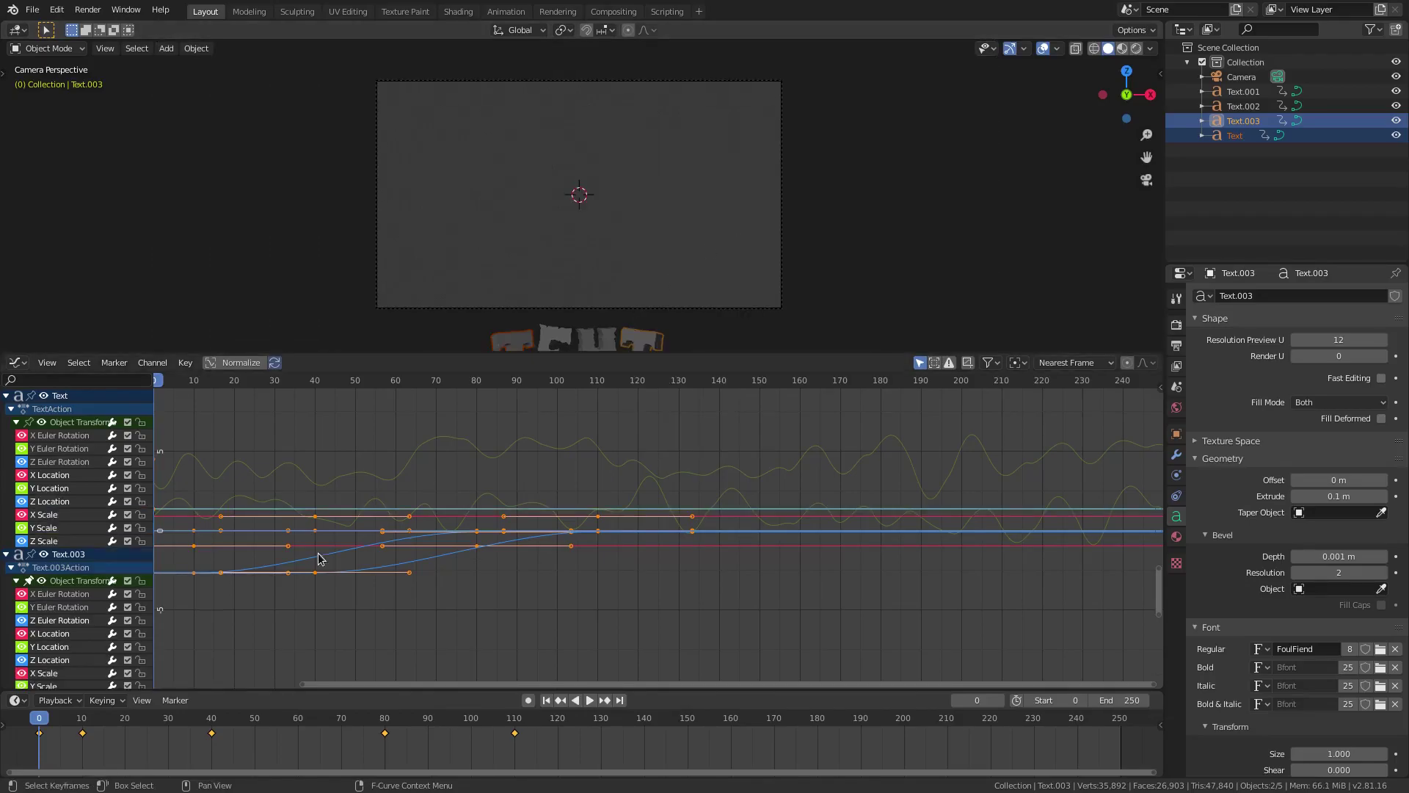
Paste the Noise modifier onto the first T's X, Y and Z Scale curves, setting the Z curve's offset to 205.5
click(52, 517)
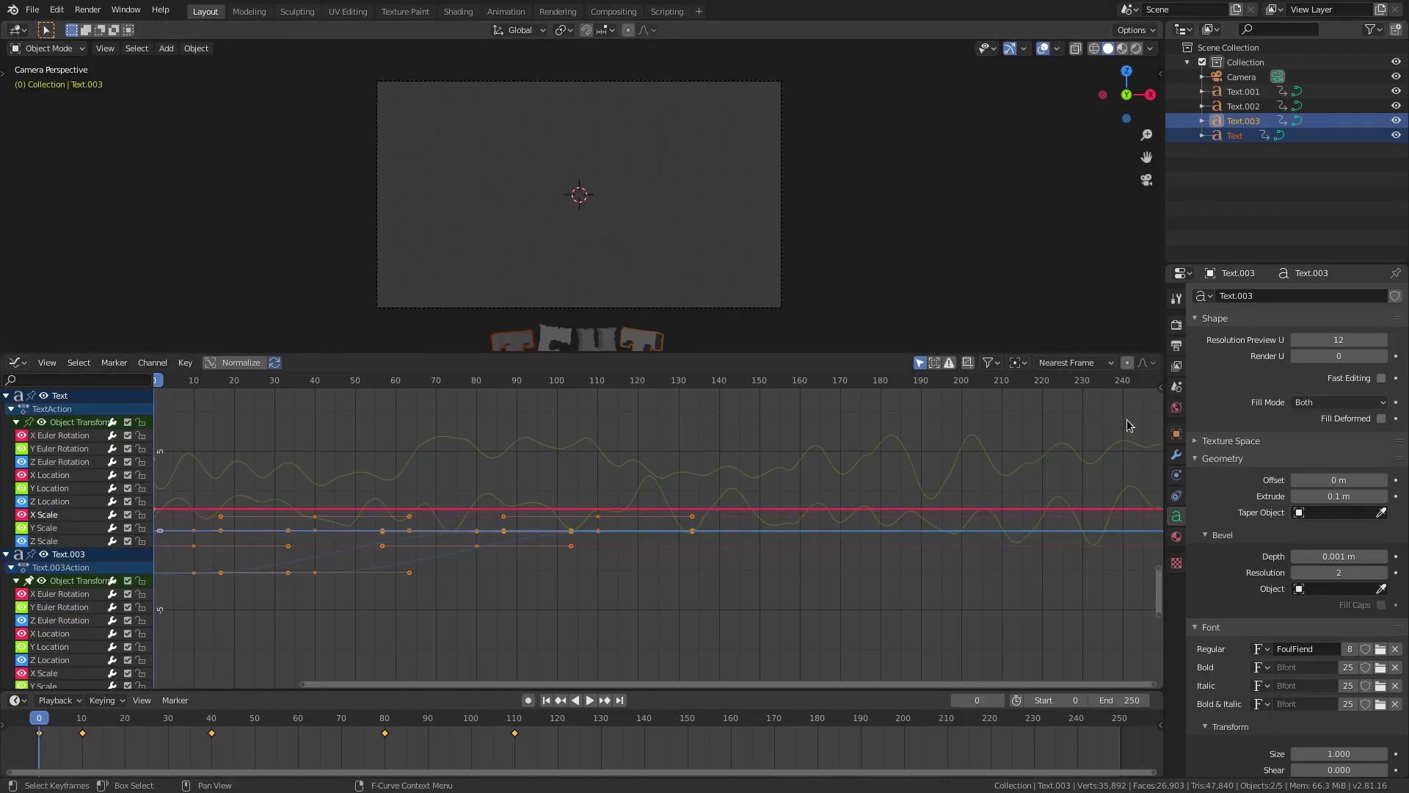
click(1160, 386)
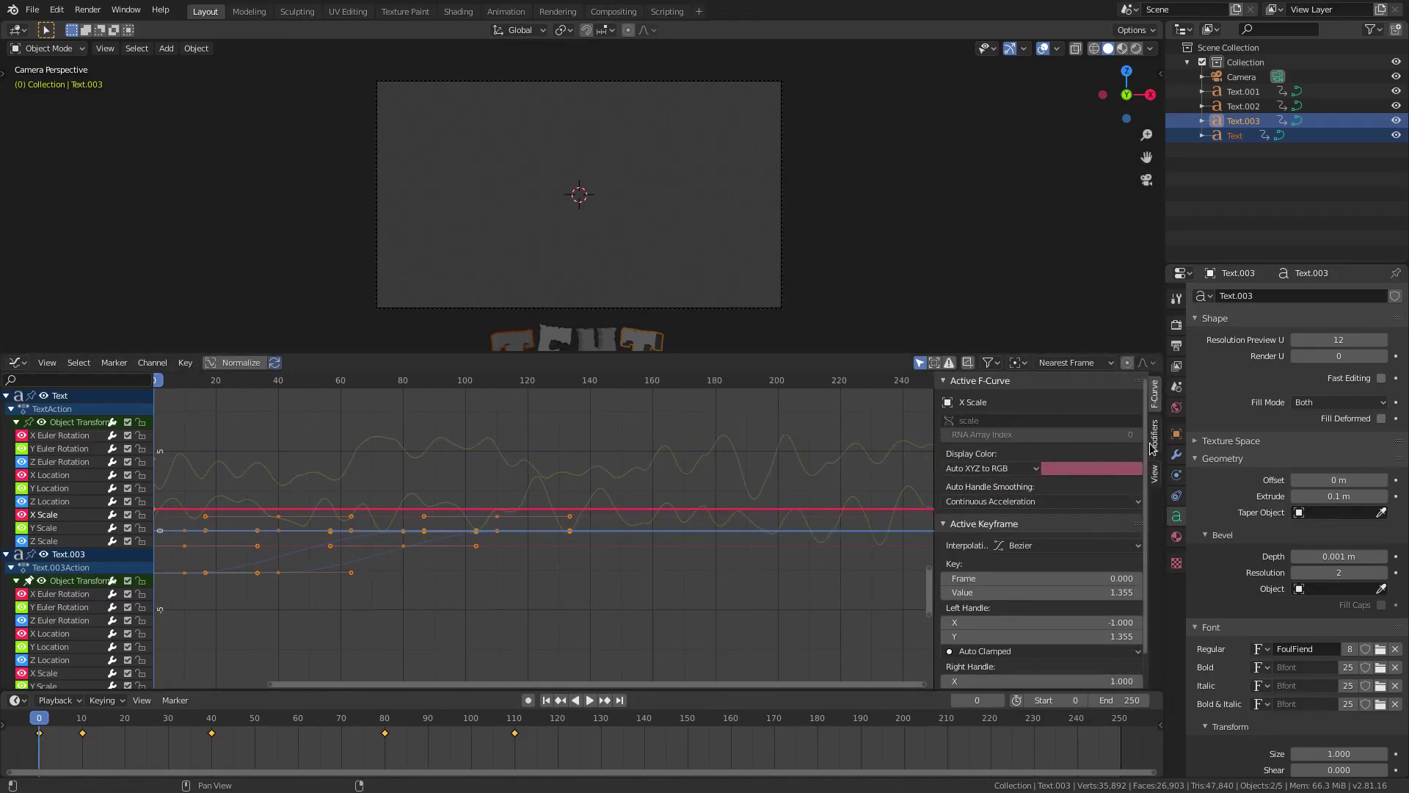
click(1156, 440)
click(1136, 404)
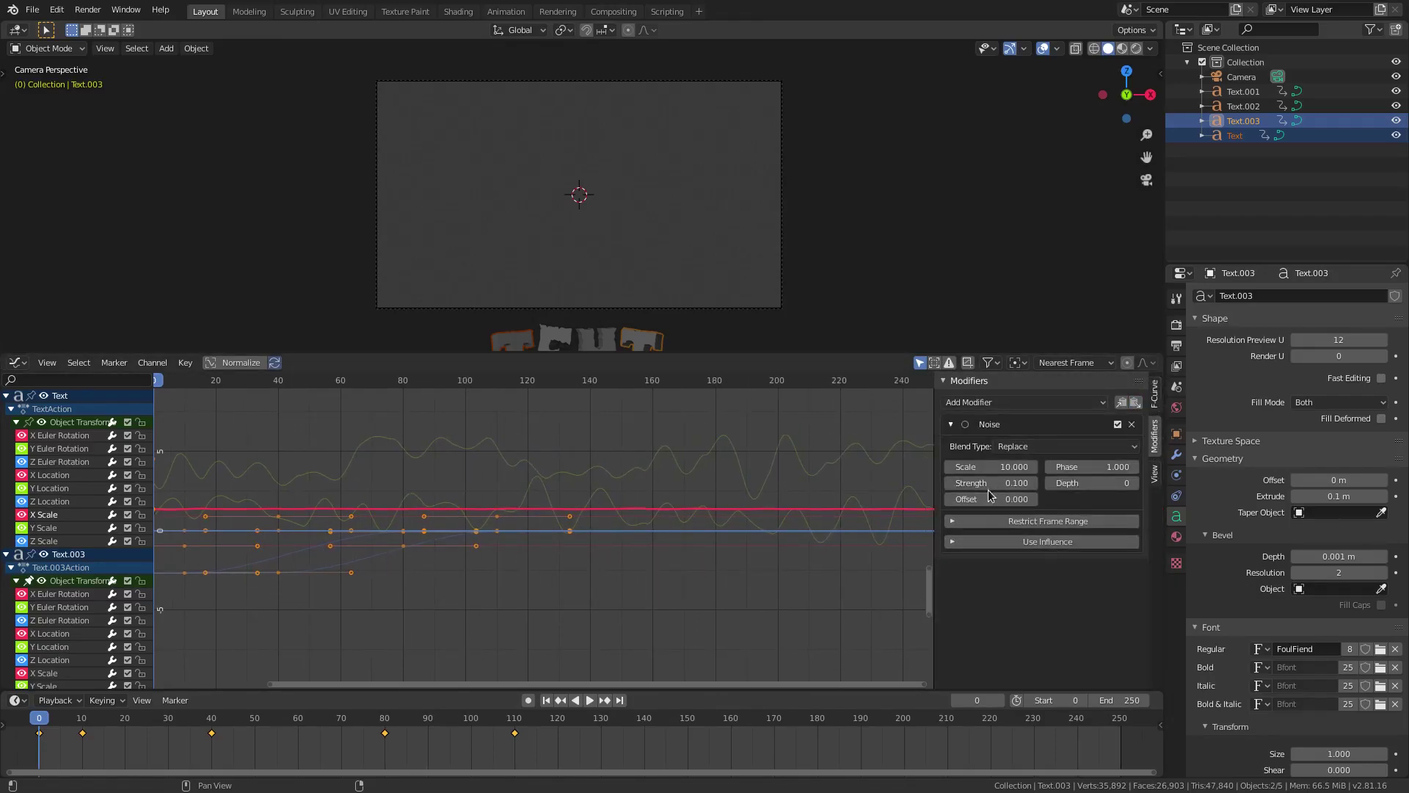
click(44, 528)
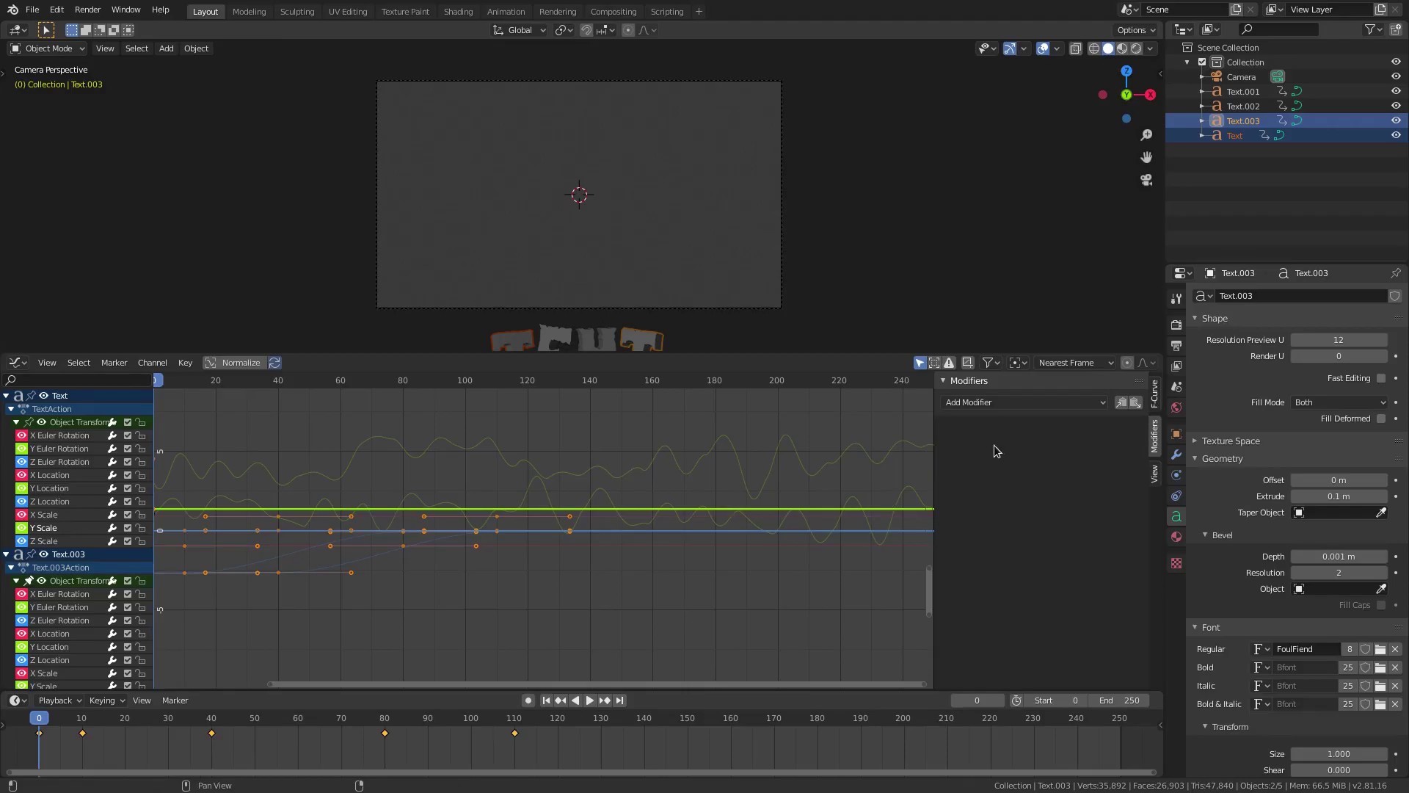
click(1134, 403)
click(81, 542)
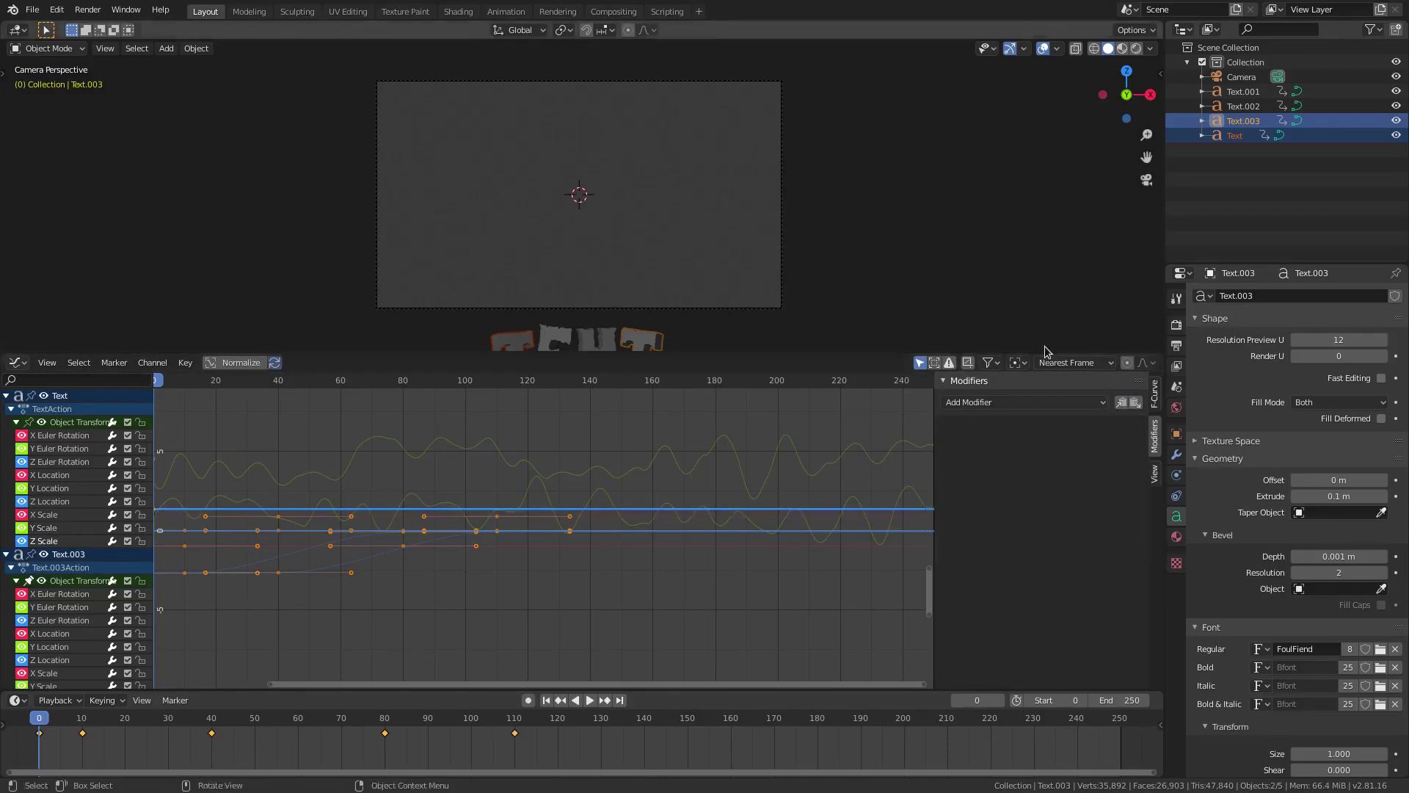
click(1135, 404)
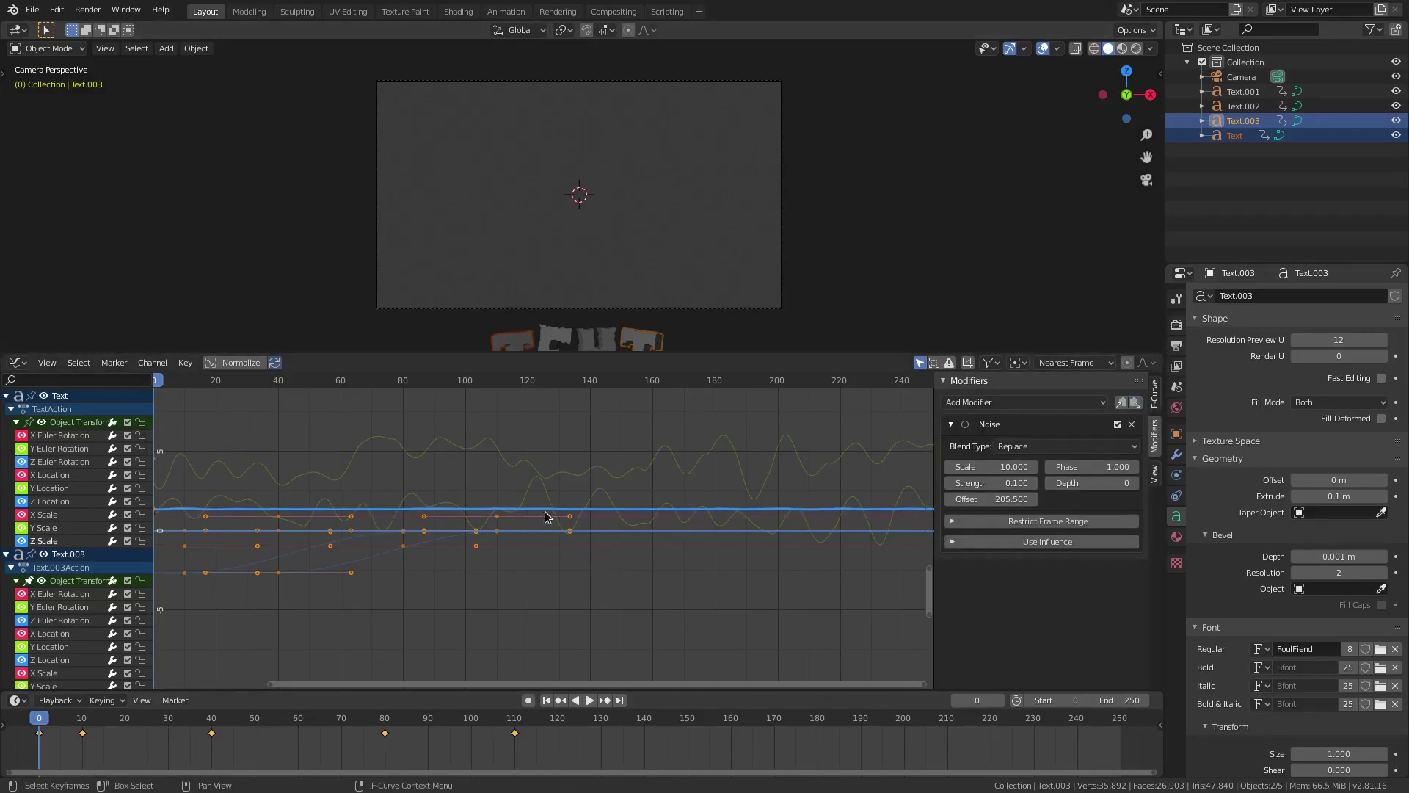
With the animation playing, paste the Noise modifier onto the last T's Scale curves, offsetting Y by -509.9 and Z by 805.1
click(589, 700)
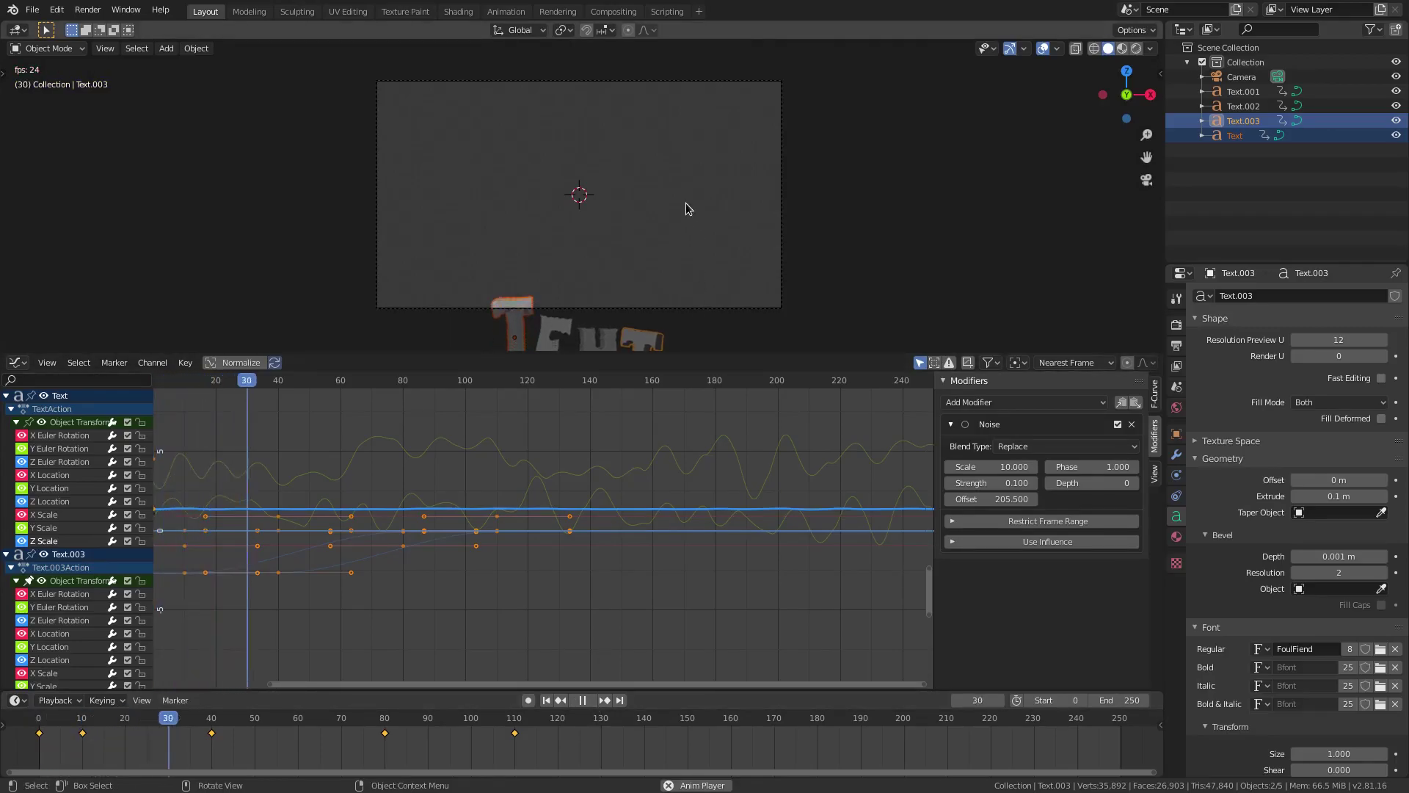
scroll(580, 235, up, 2)
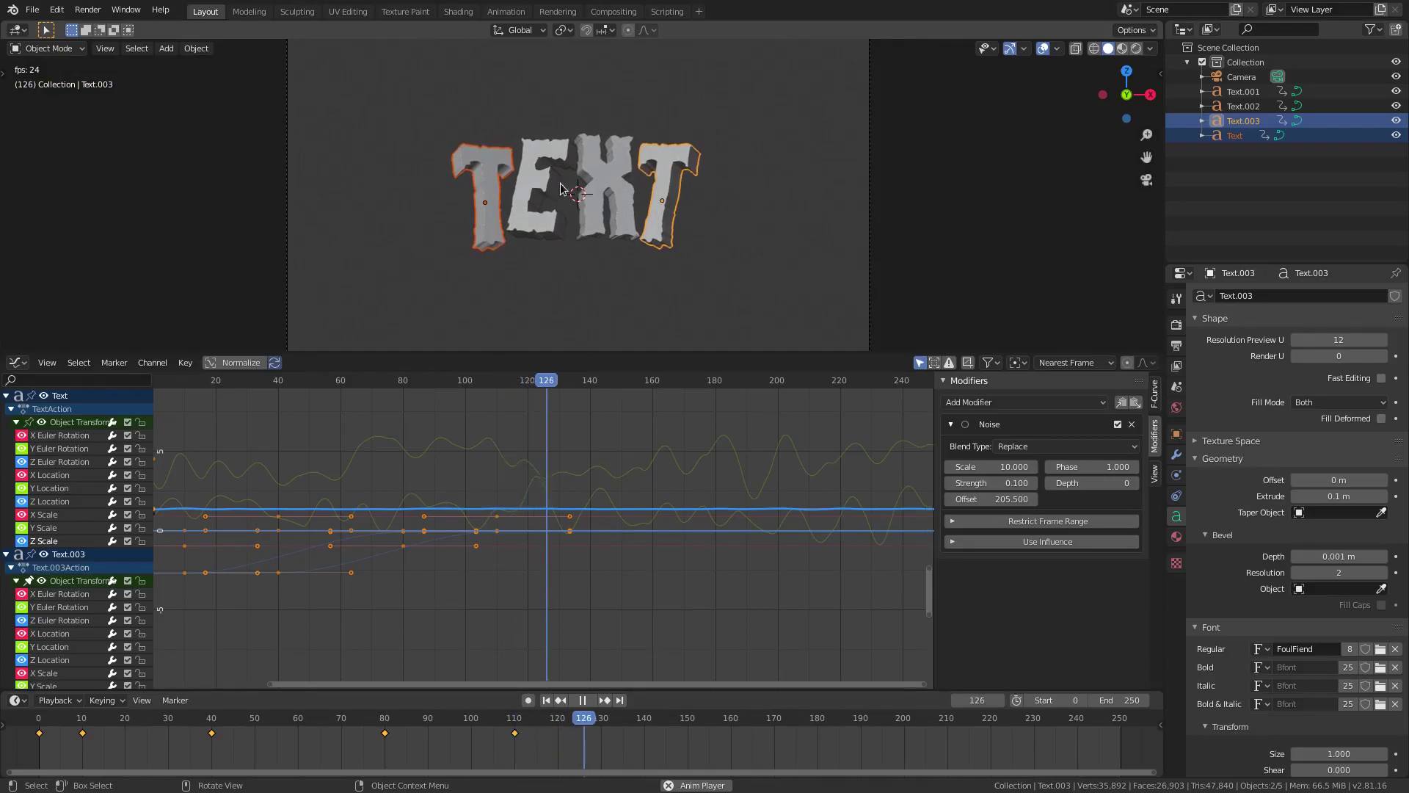
click(68, 553)
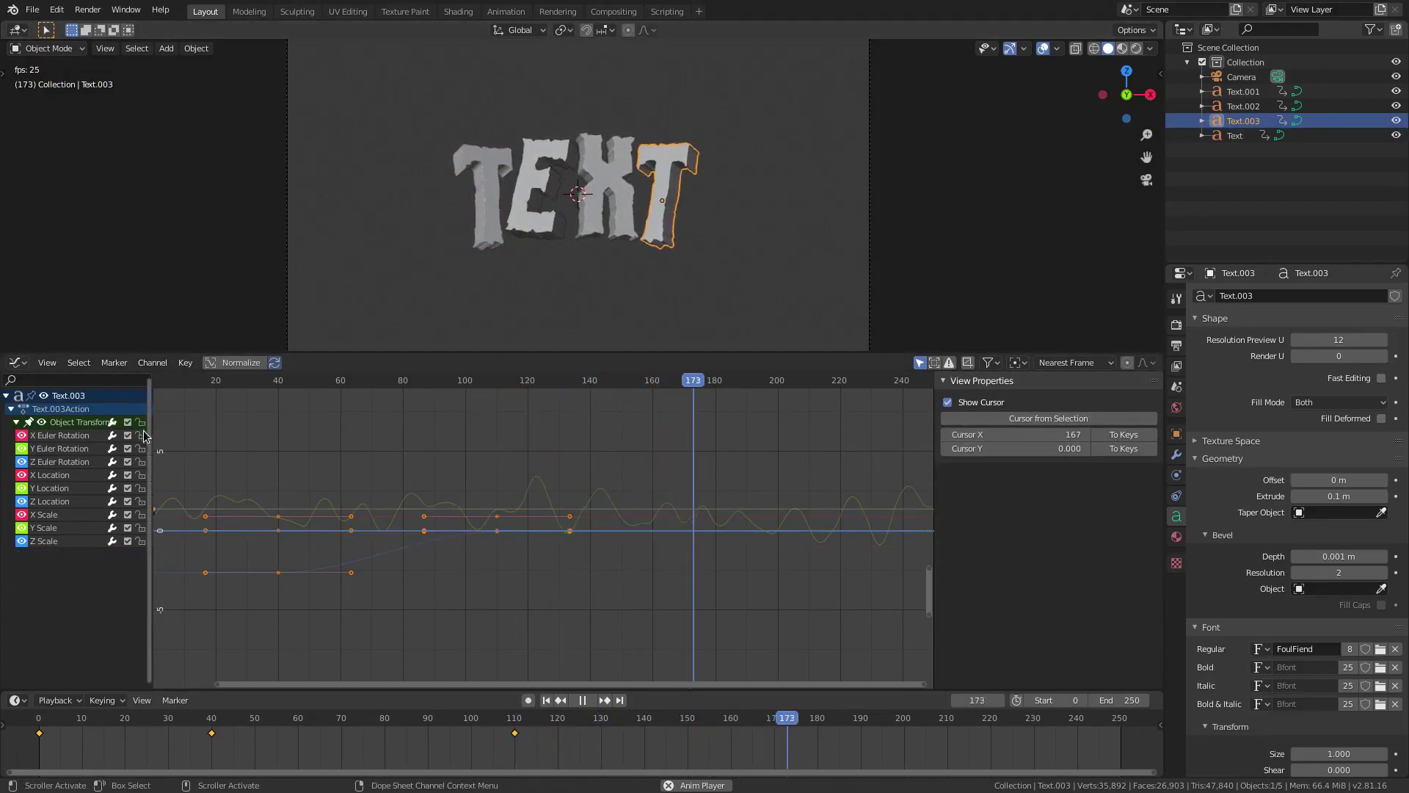
click(48, 514)
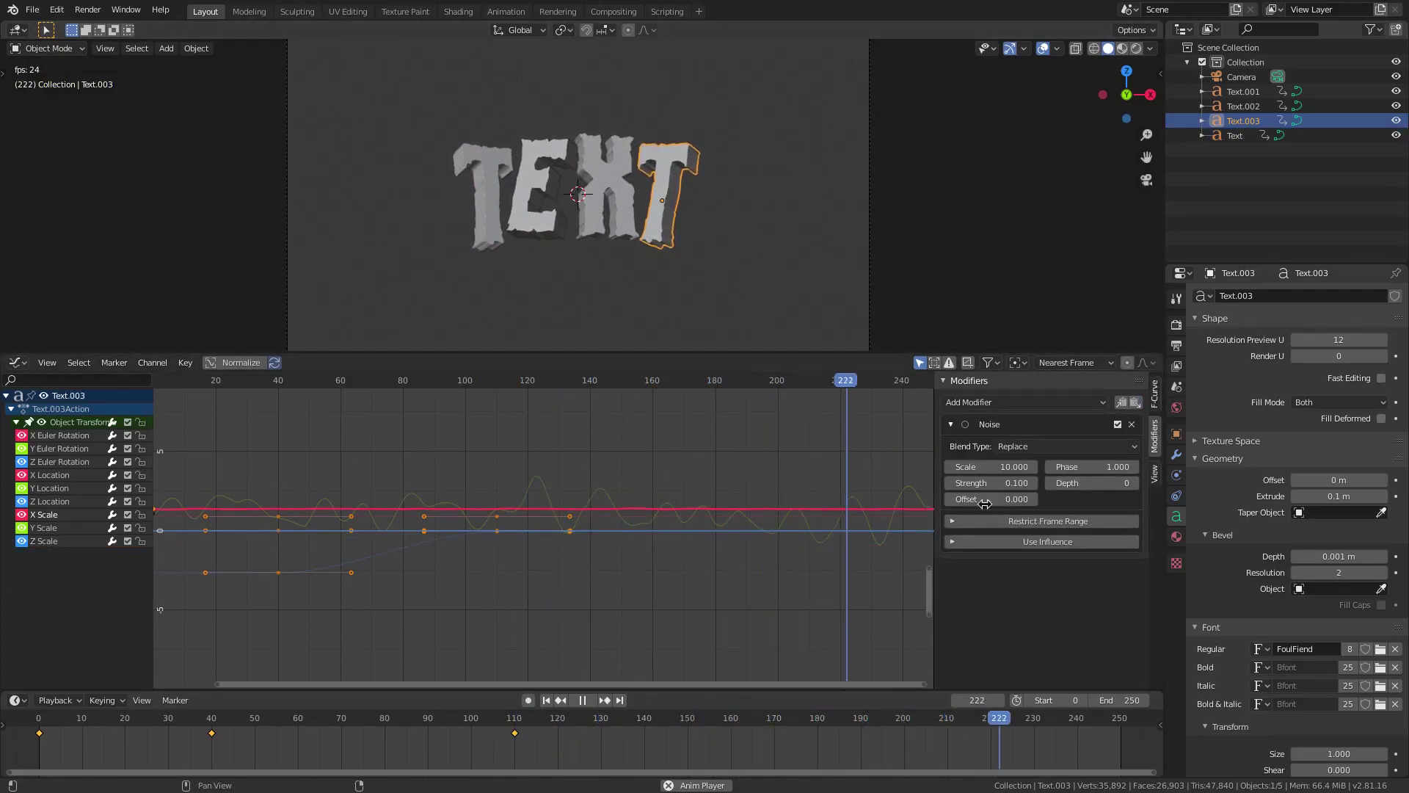
click(71, 528)
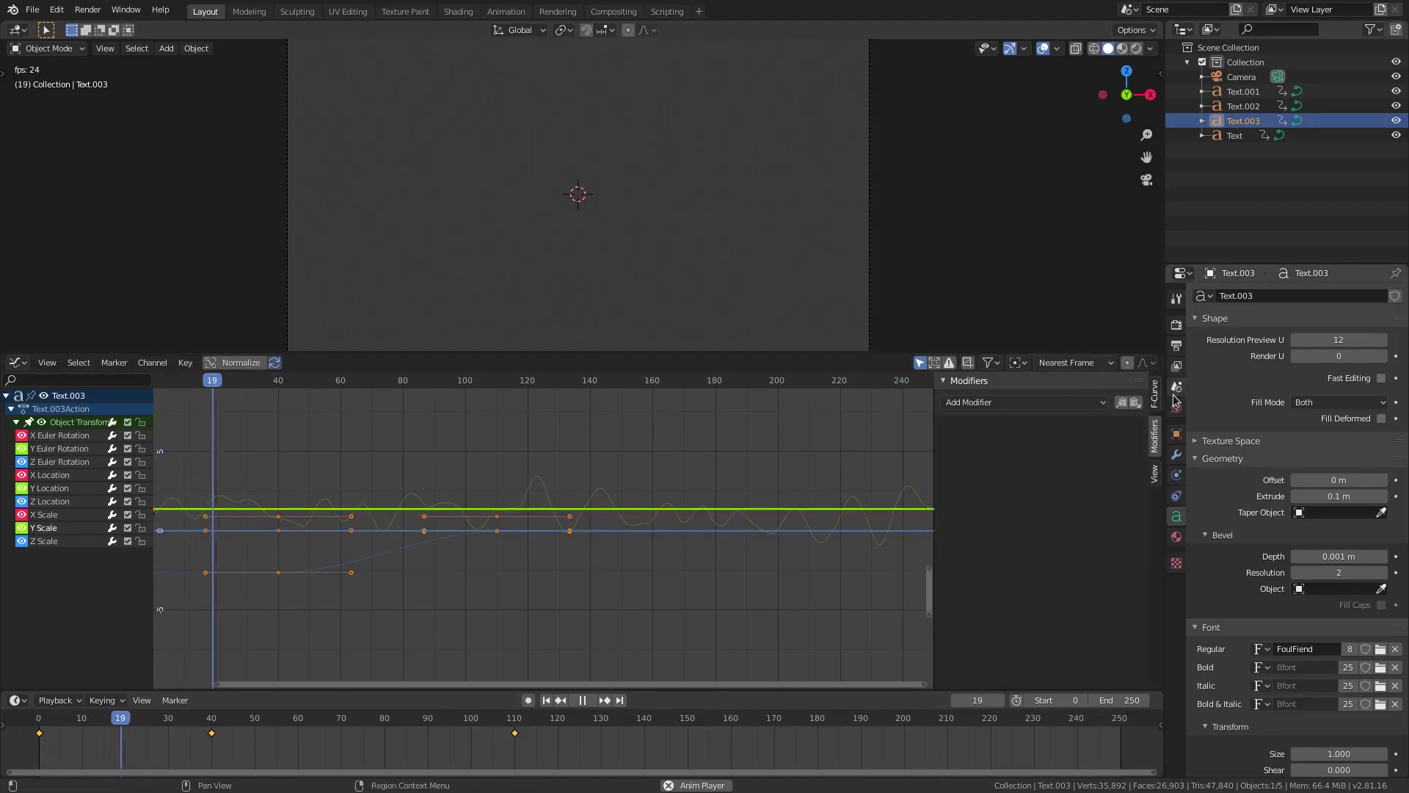
click(1136, 402)
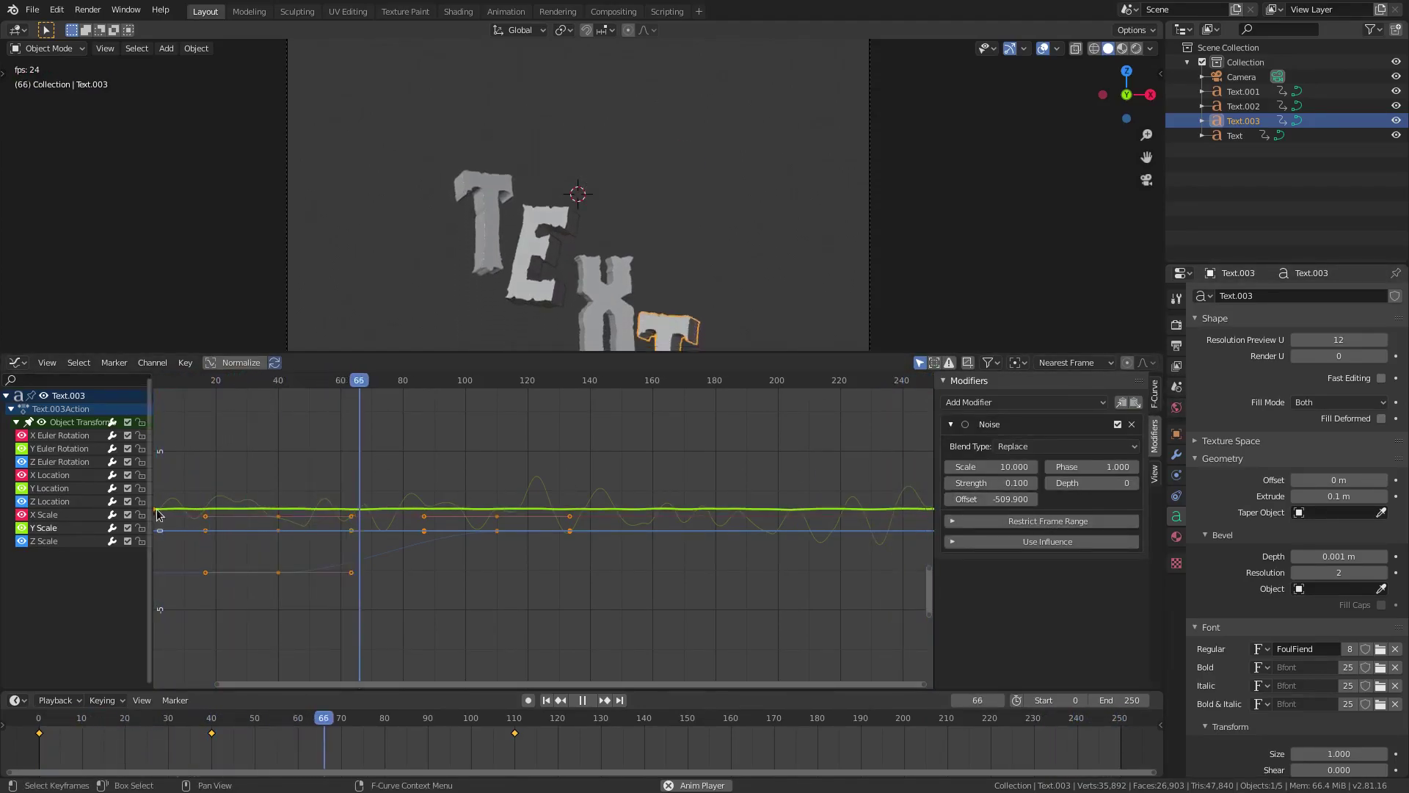
click(88, 541)
click(1136, 402)
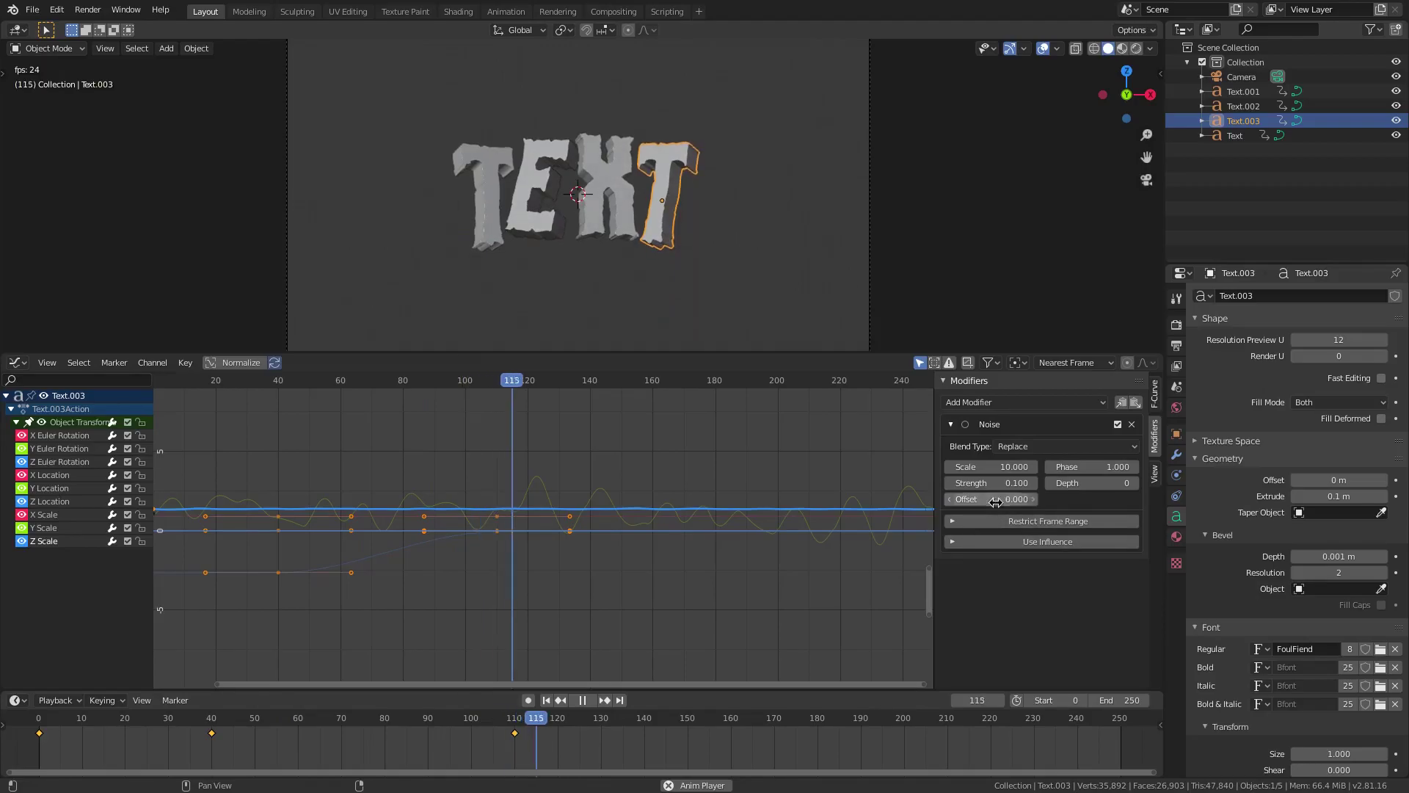
drag(995, 502, 1075, 502)
Enlarge the 3D viewport to watch the wobbling letters rise, briefly previewing them in rendered shading
scroll(771, 246, up, 1)
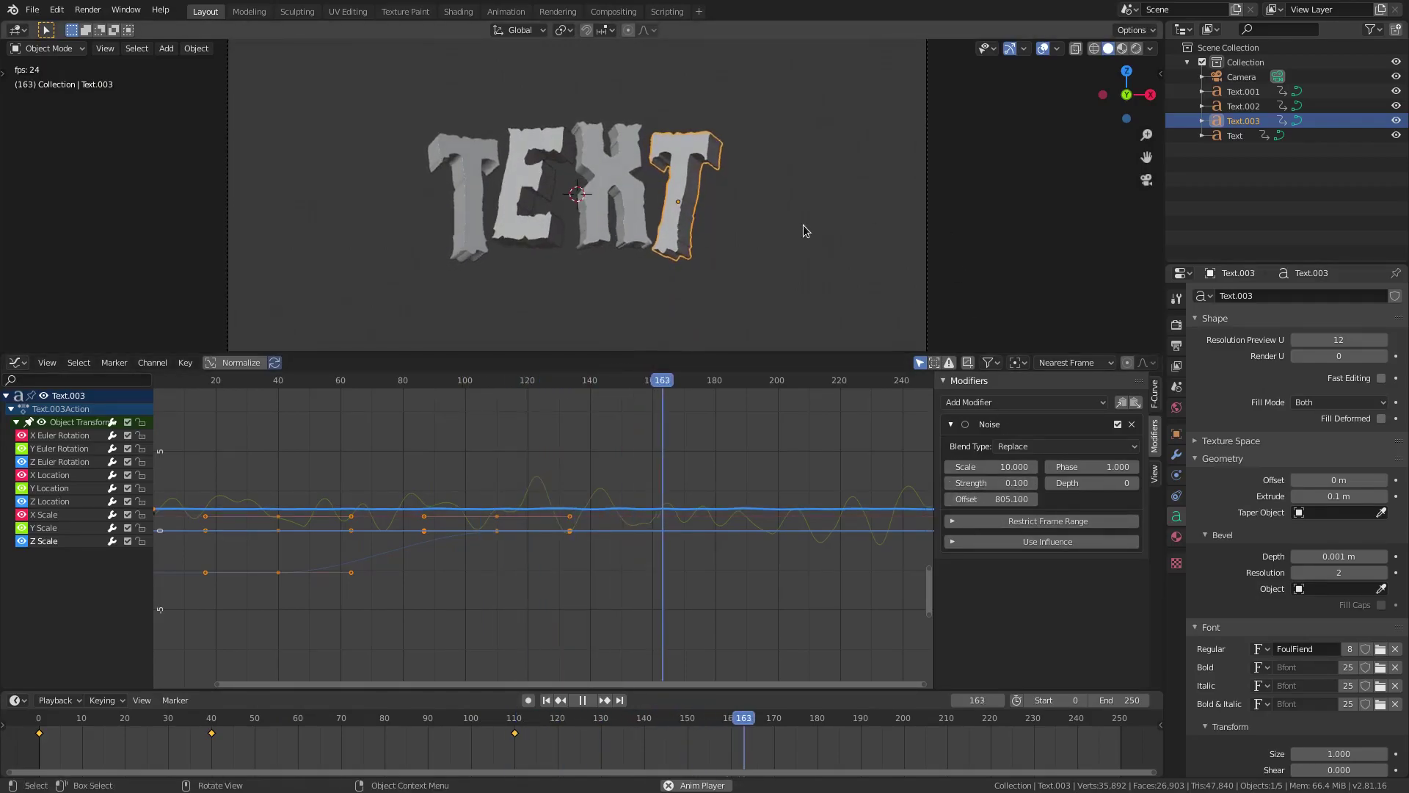
key(ctrl+space)
scroll(616, 402, up, 2)
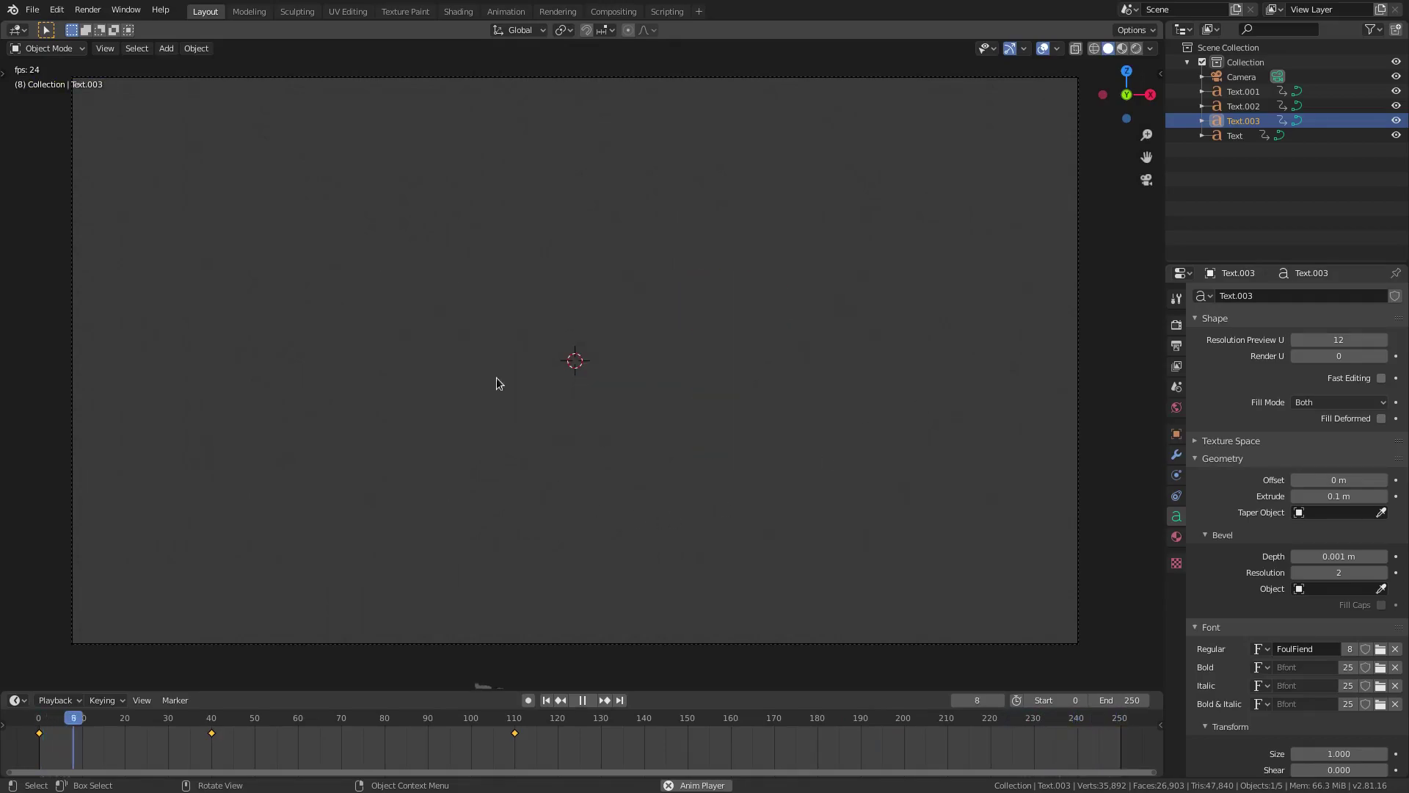
scroll(492, 335, down, 4)
scroll(468, 574, up, 3)
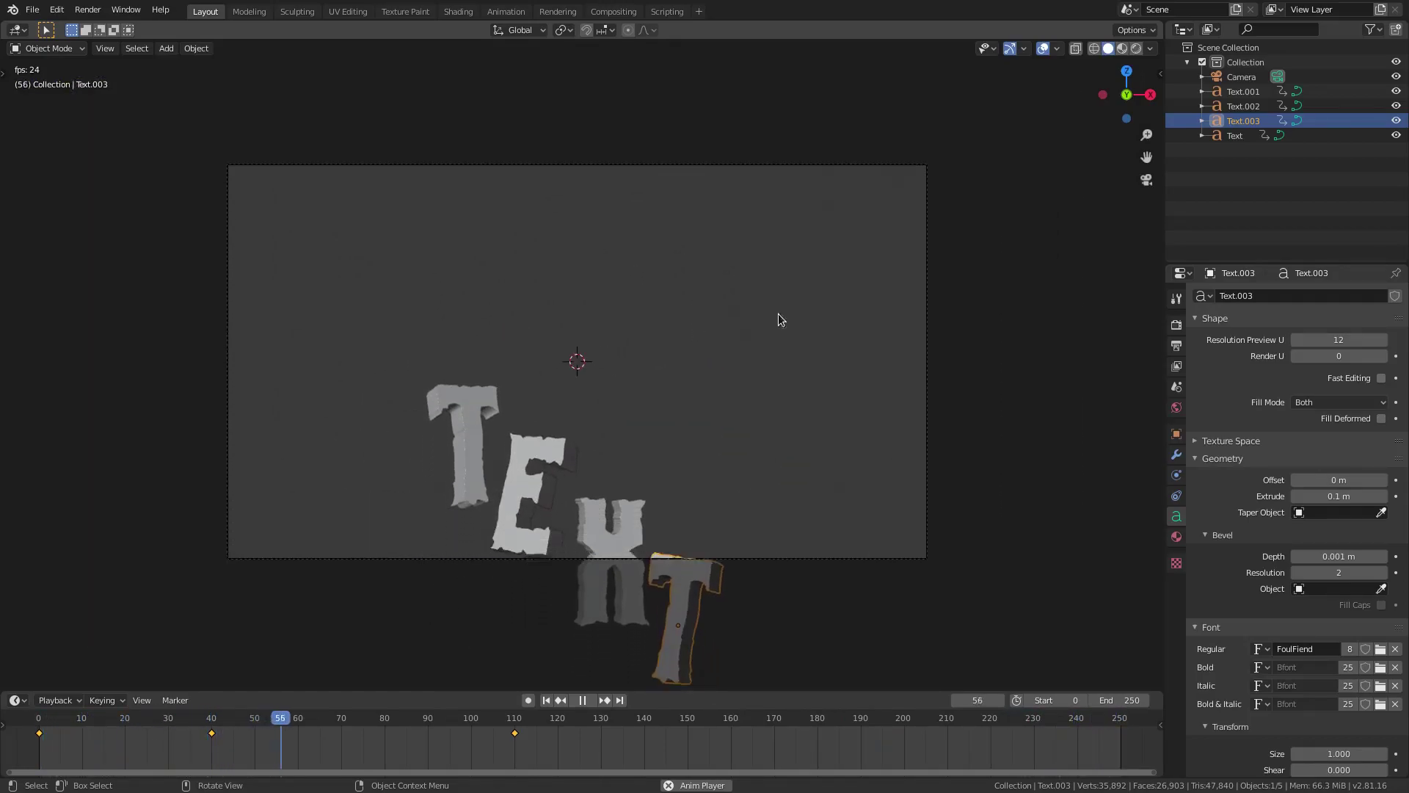
scroll(997, 458, up, 2)
click(1137, 49)
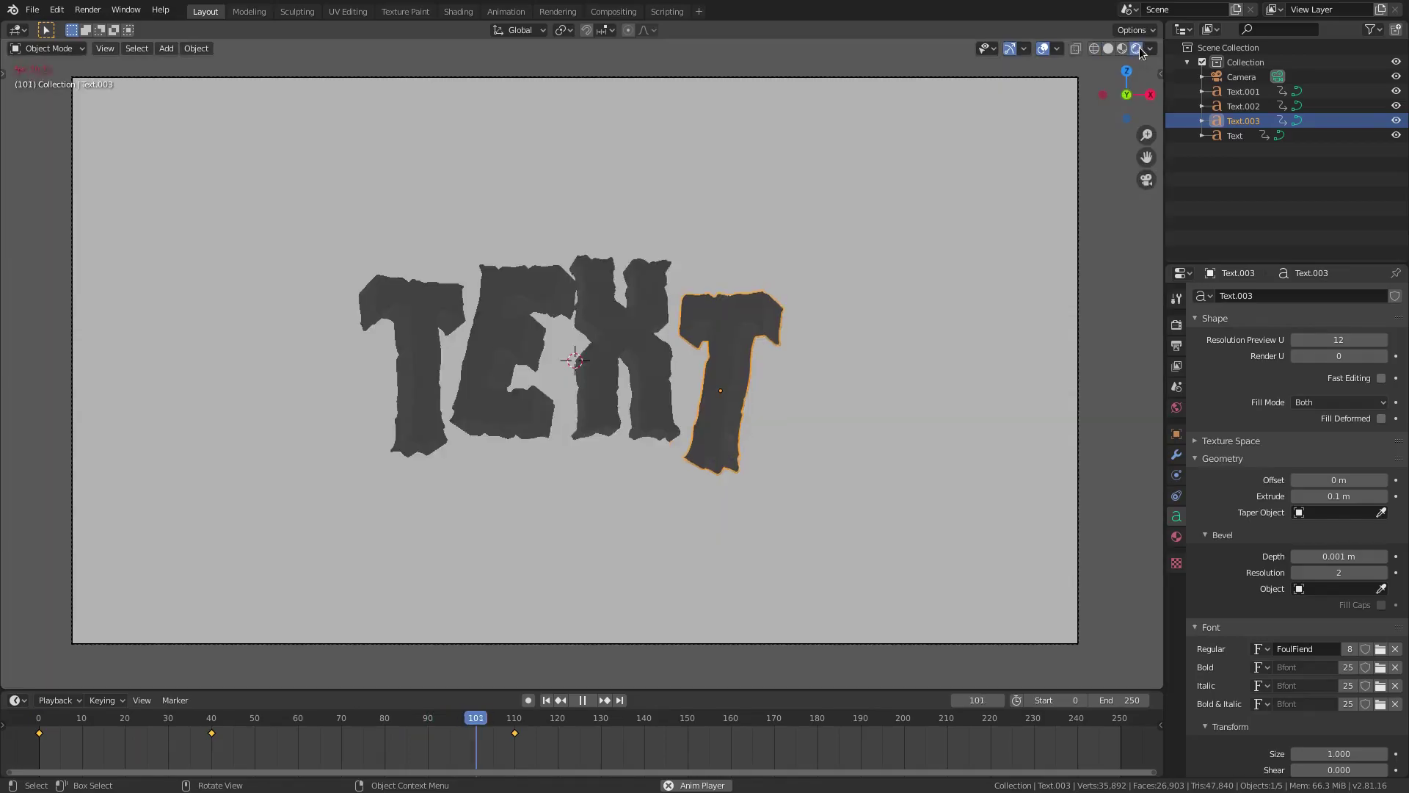
click(1108, 49)
Add a point light to the scene and move it along the Z axis
middle_drag(807, 331, 737, 346)
key(shift+a)
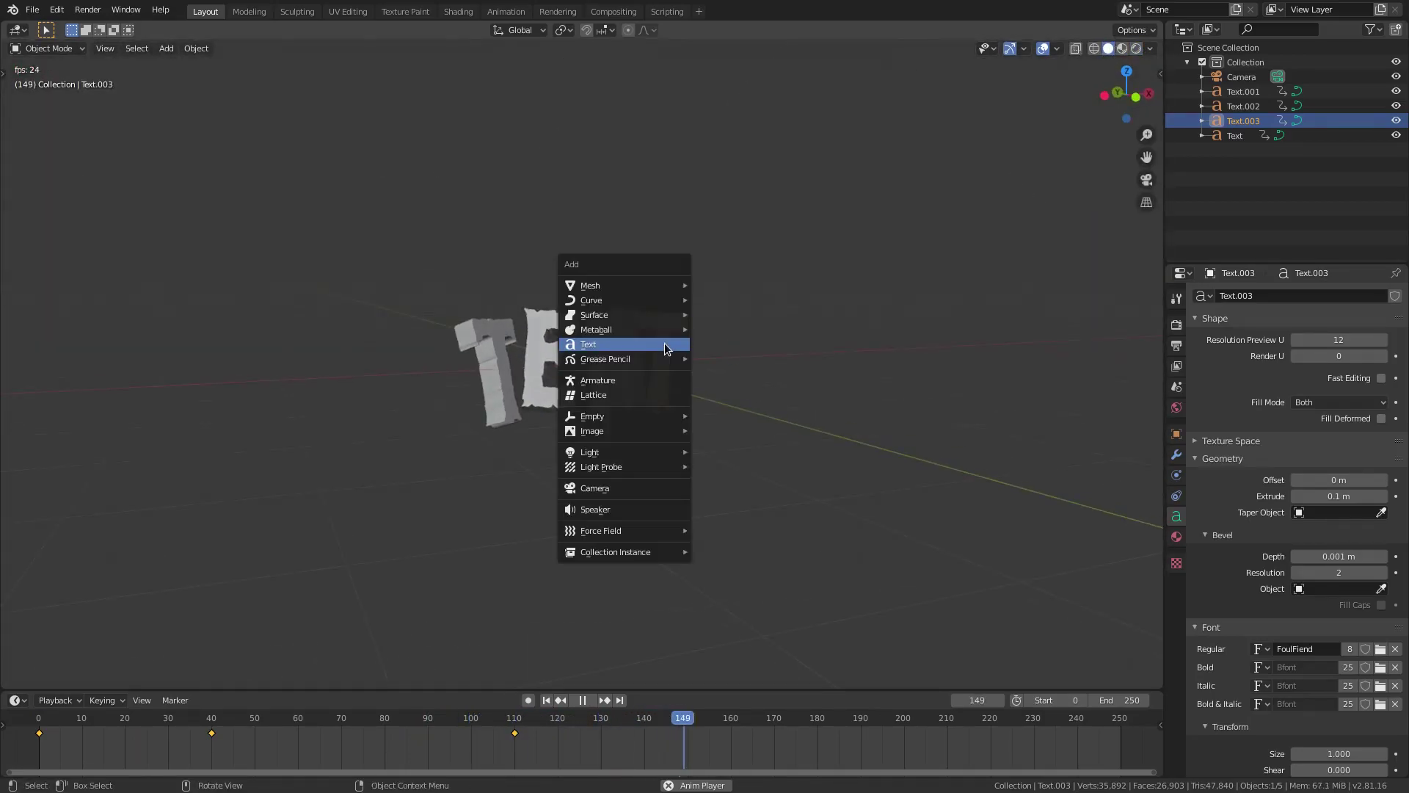
mouse_move(616, 452)
click(734, 452)
middle_drag(525, 403, 646, 425)
key(g)
key(z)
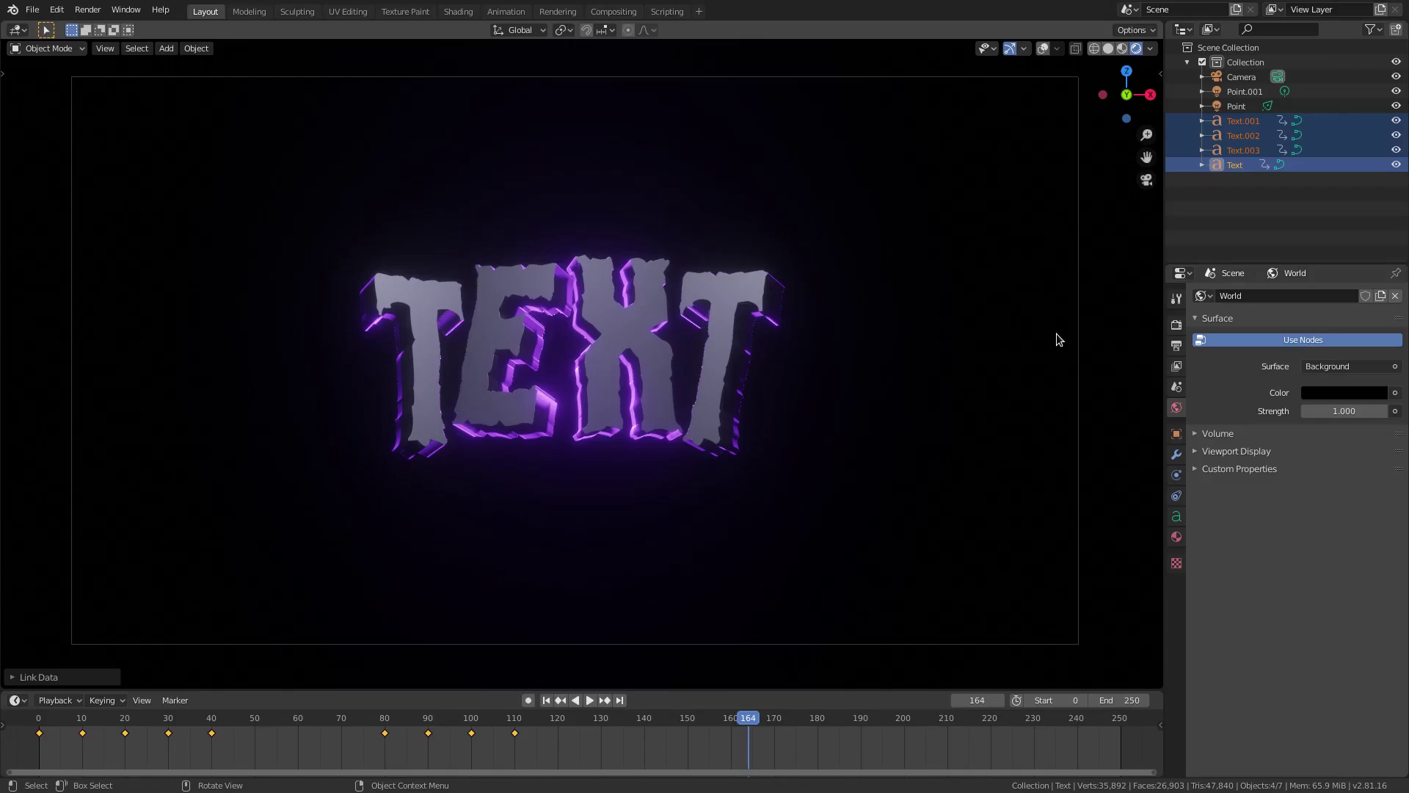
Examine the purple-lit letters from an angle and compare them in Material Preview shading
middle_drag(739, 395, 772, 430)
scroll(772, 430, up, 5)
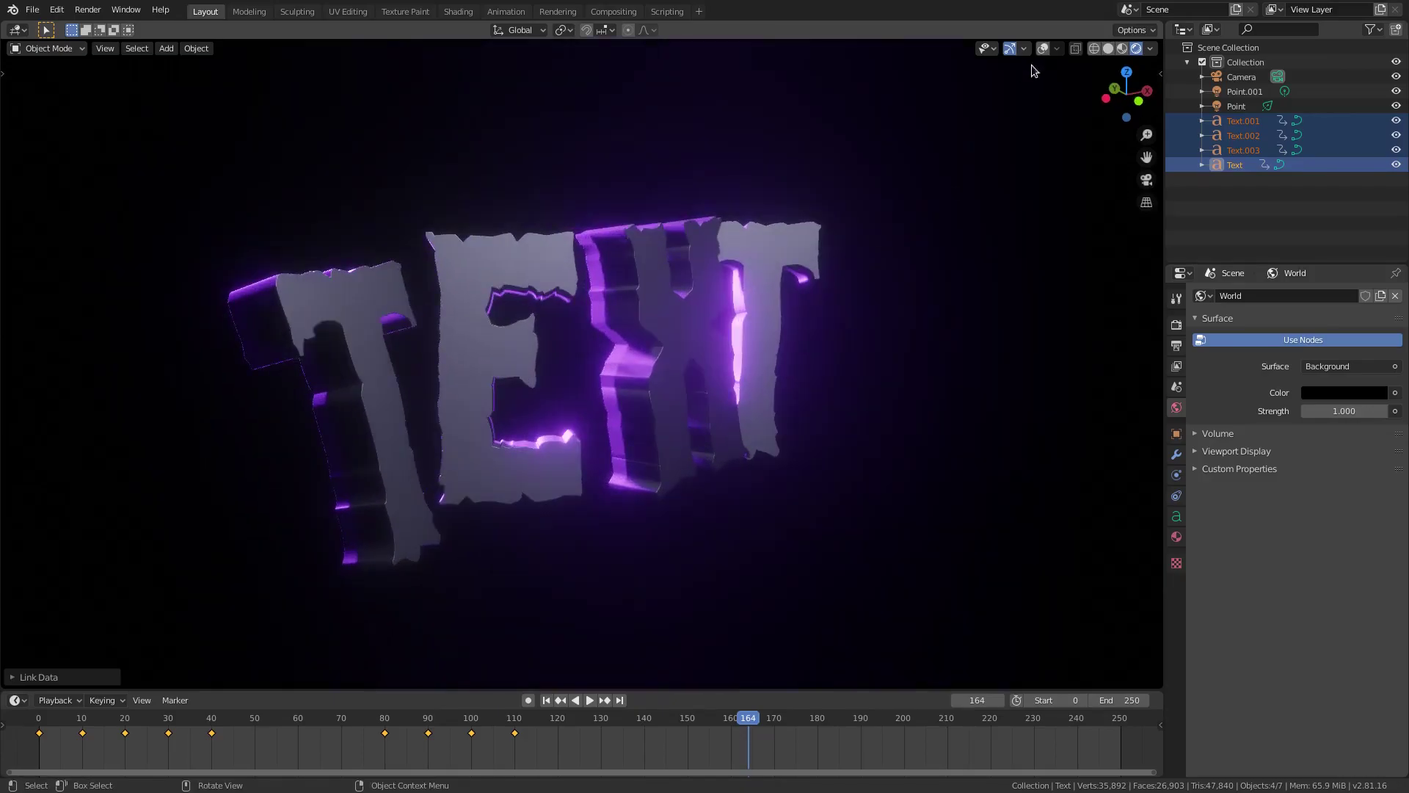
click(1116, 50)
mouse_move(881, 264)
middle_down()
mouse_move(776, 336)
mouse_move(688, 352)
middle_up()
click(689, 354)
click(1138, 57)
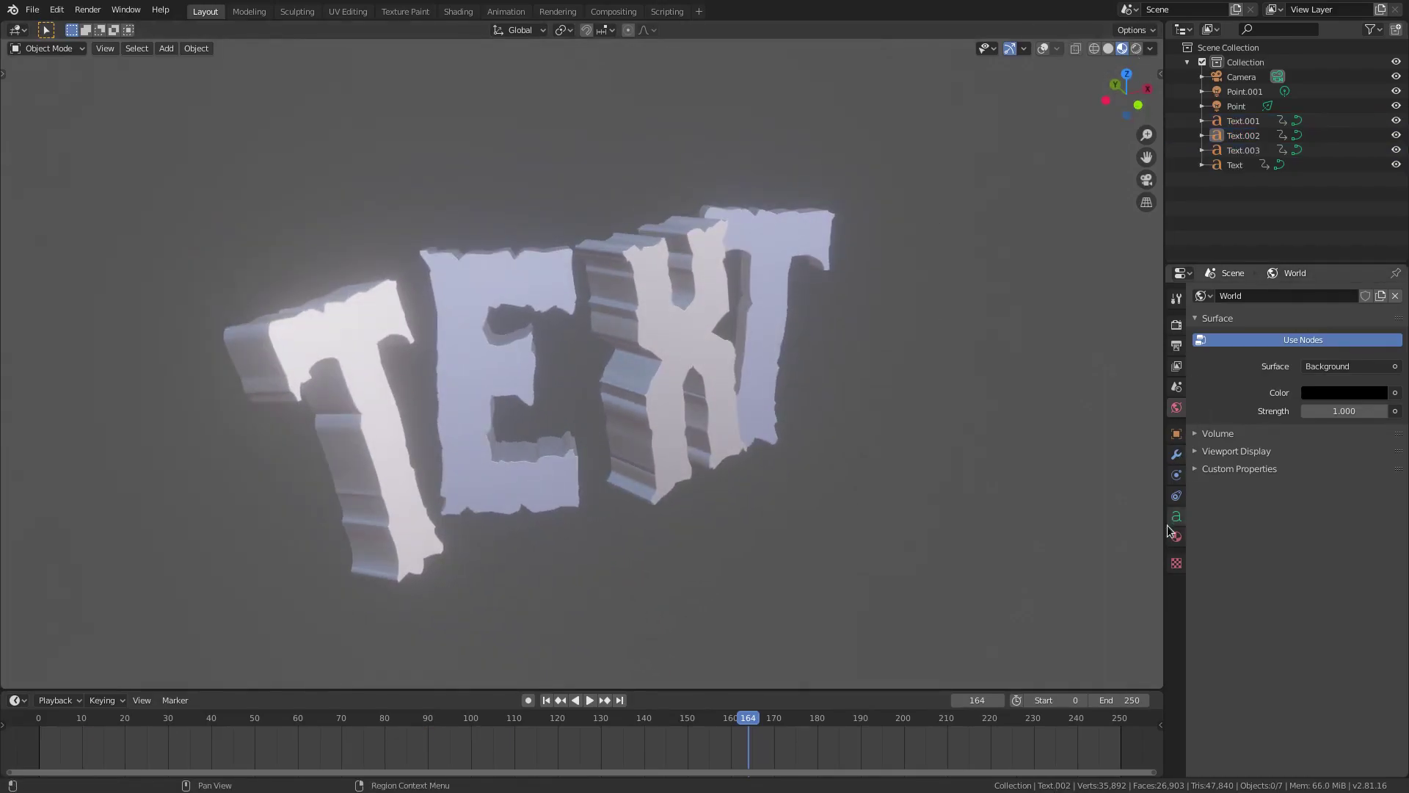
Review the X's material, including its Base Color and Principled BSDF settings, and return to rendered shading
click(1177, 537)
click(1338, 418)
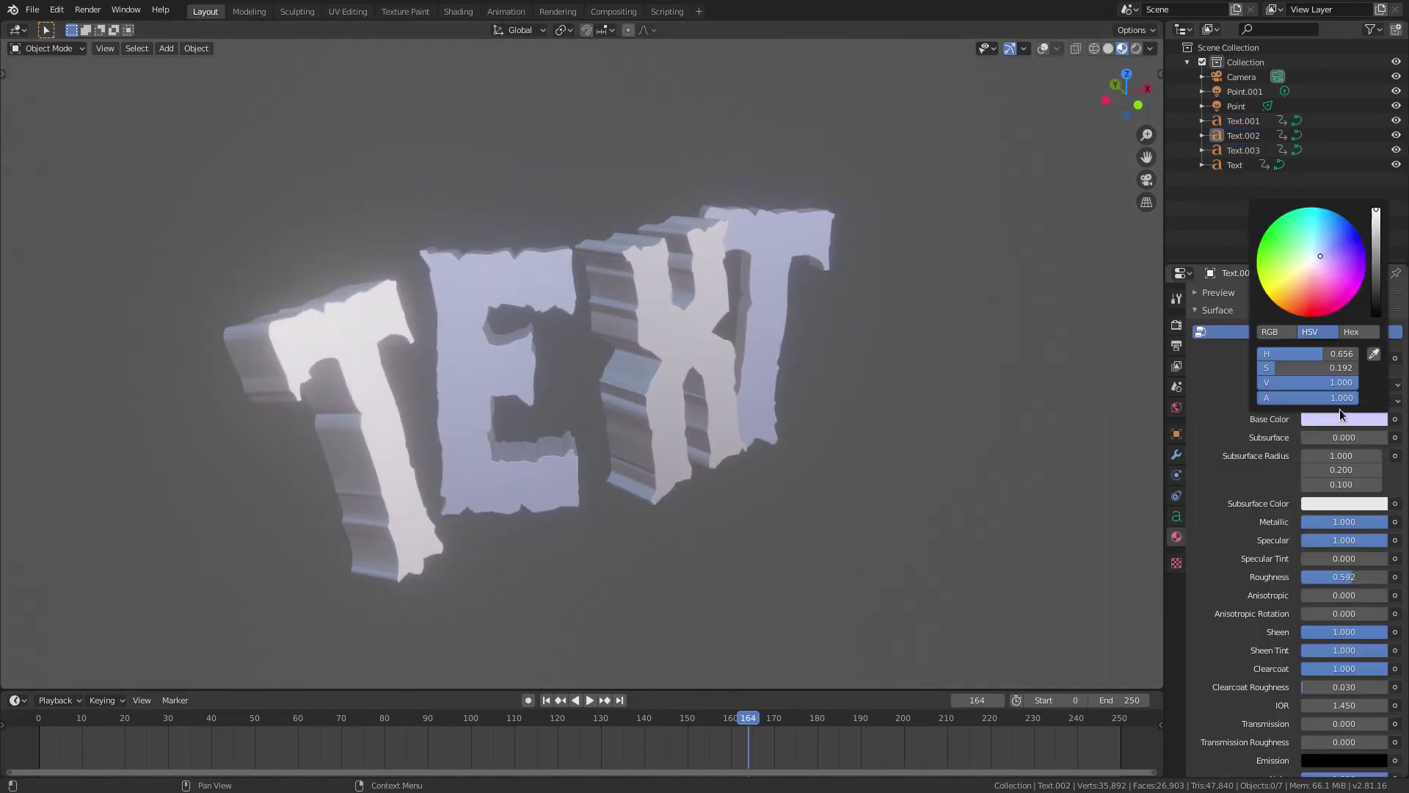
click(1137, 47)
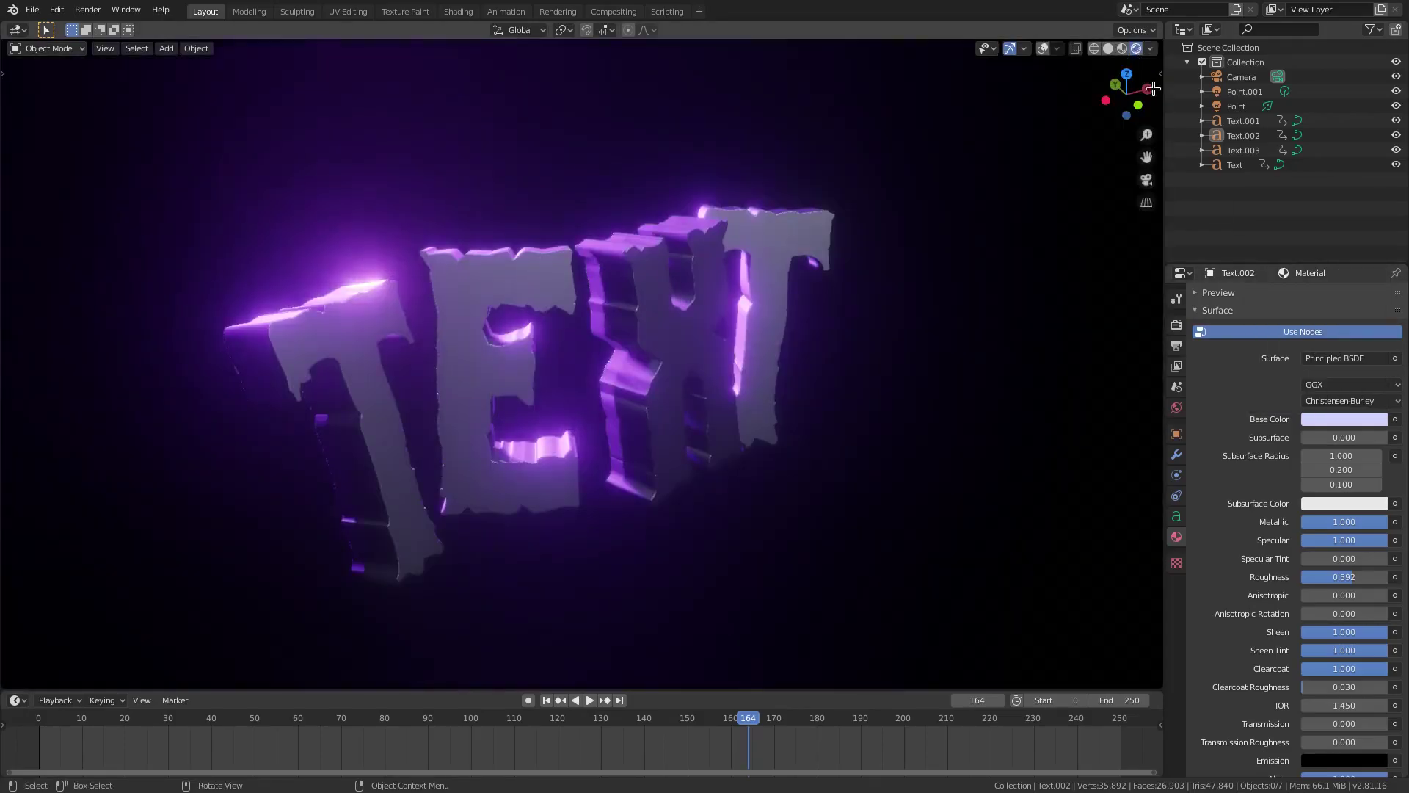
scroll(1360, 570, down, 3)
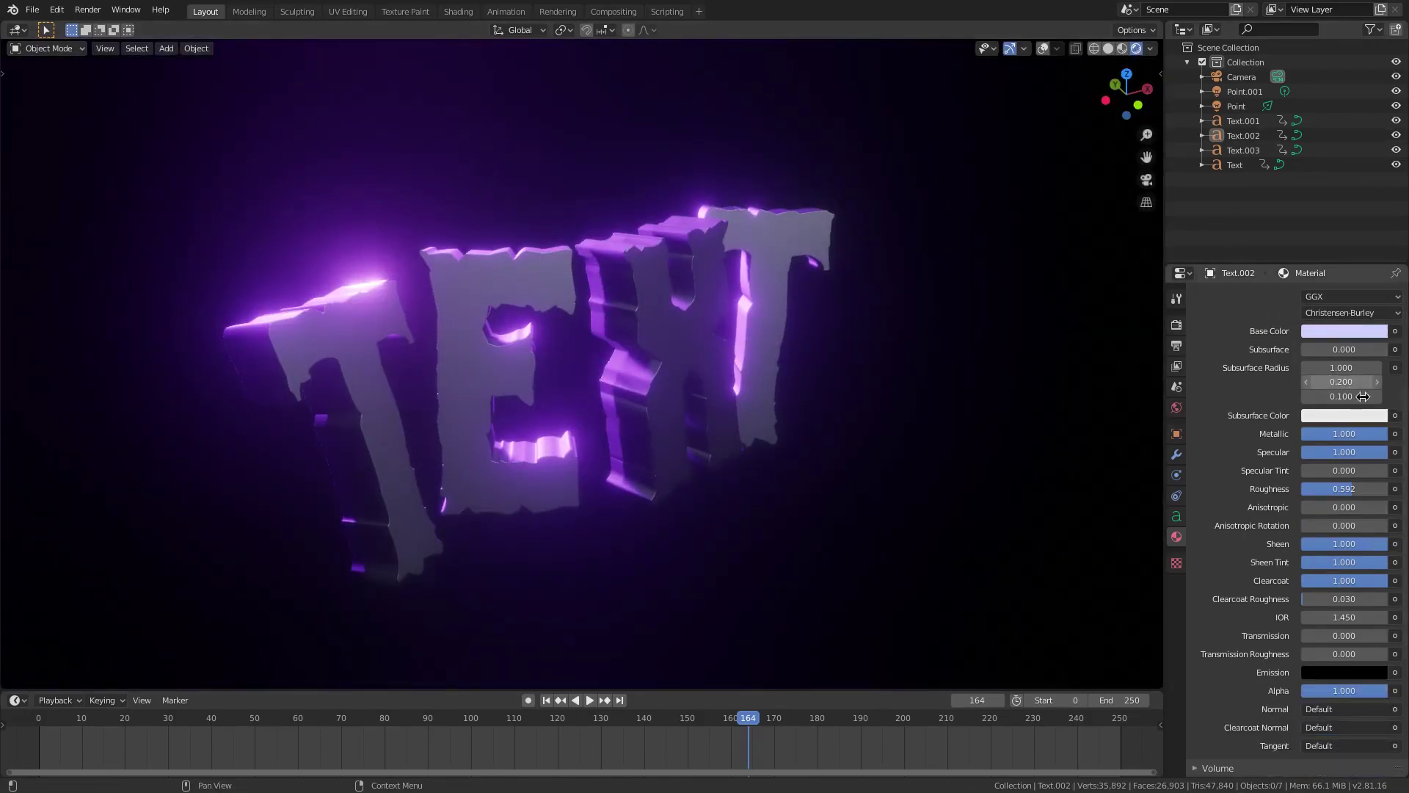
Look at the letters from behind, bring up the spot light's settings and show the viewport overlays
middle_drag(708, 449, 901, 432)
scroll(901, 432, down, 4)
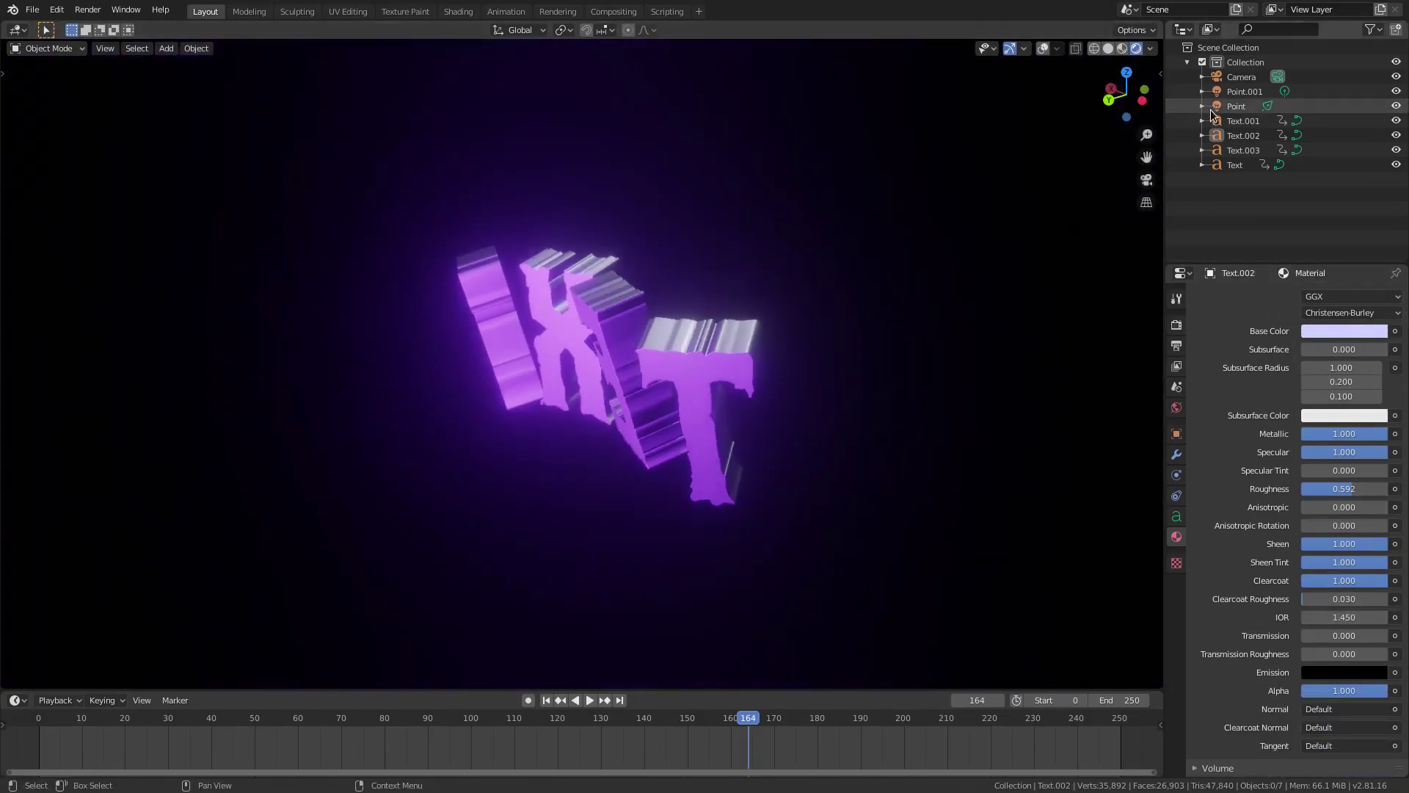
click(1241, 93)
click(1240, 106)
middle_drag(1134, 81, 1100, 66)
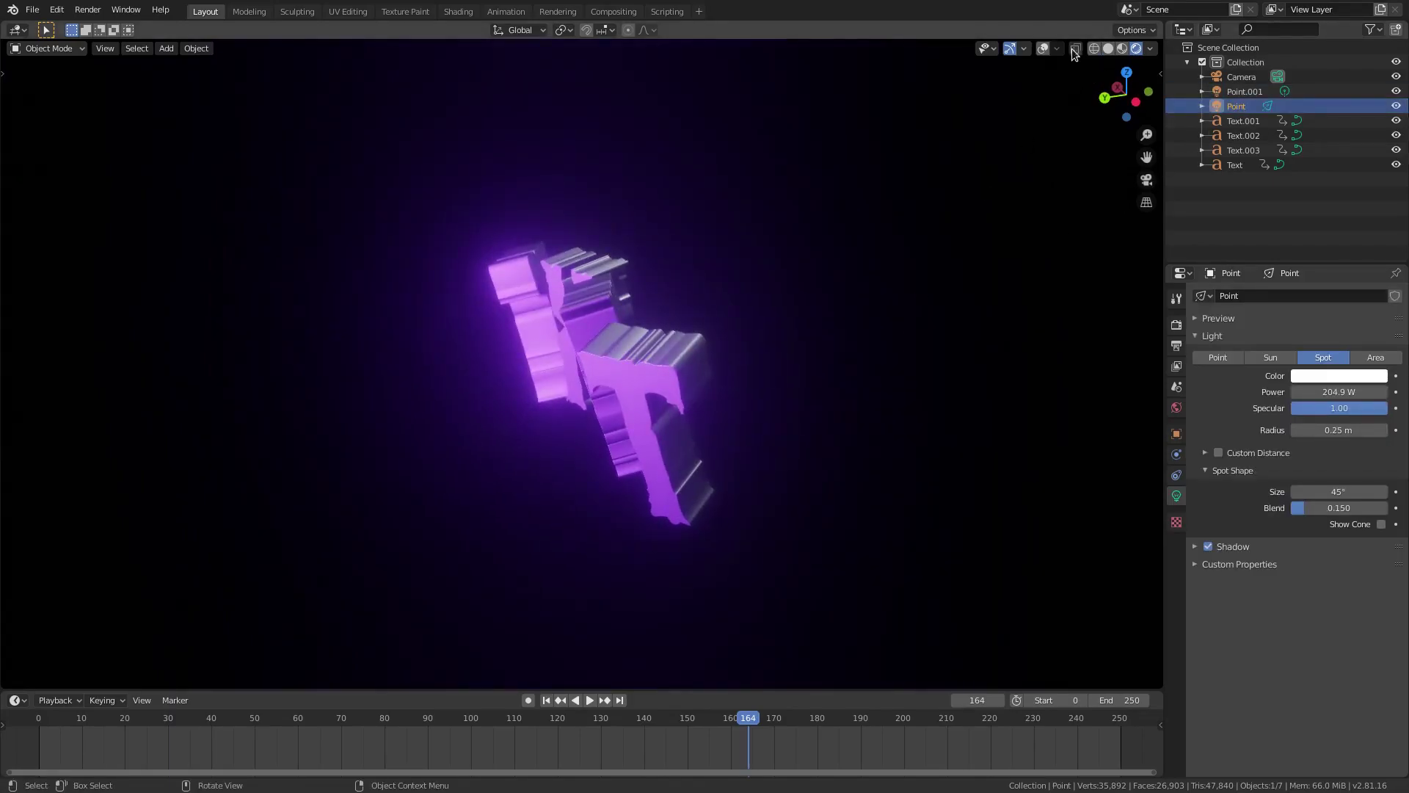
click(1043, 49)
Delete the spot light to compare the lighting and undo the deletion
middle_drag(698, 313, 1311, 408)
key(Delete)
key(ctrl+z)
Select the purple point light behind the letters, check its colour values and return to the camera view
click(521, 389)
click(1335, 376)
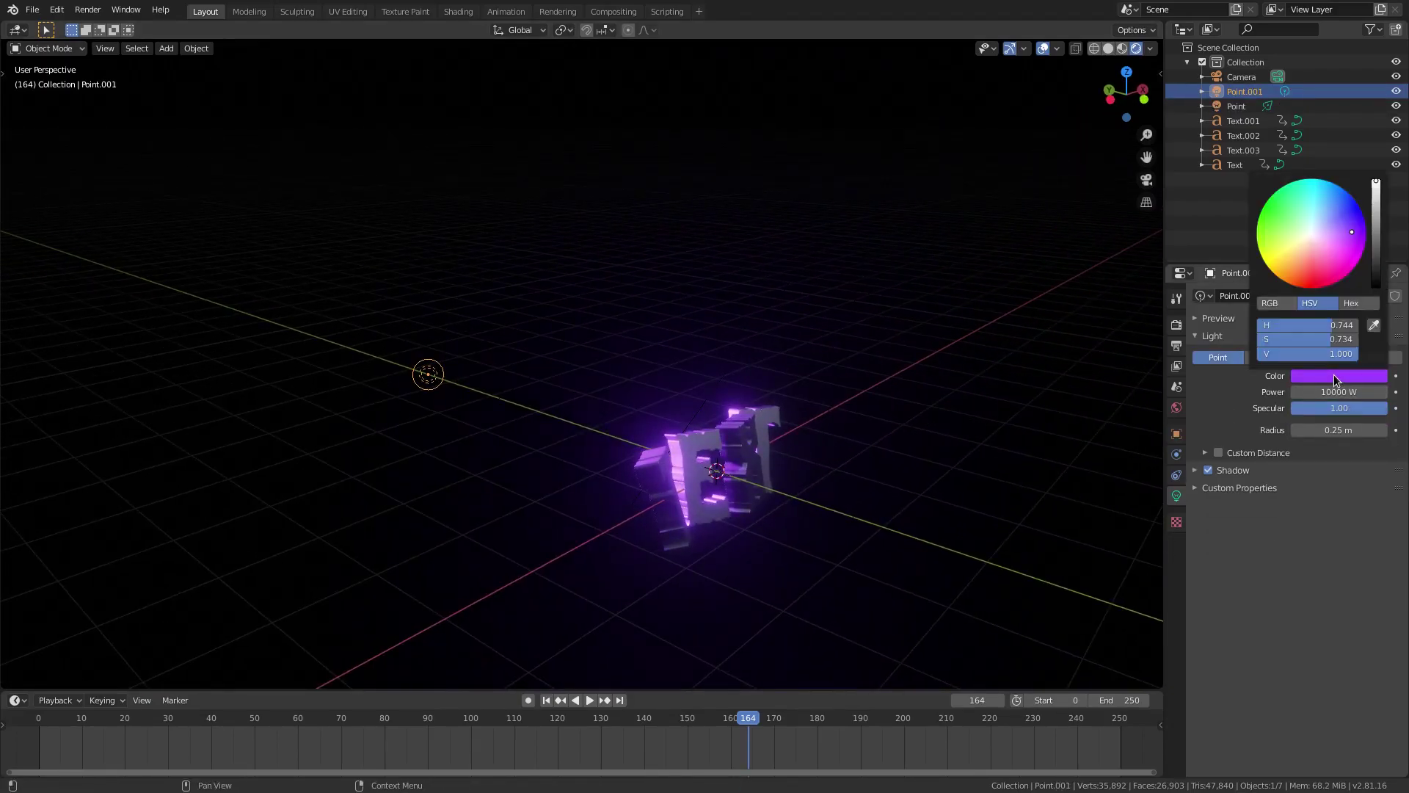
key(KP_0)
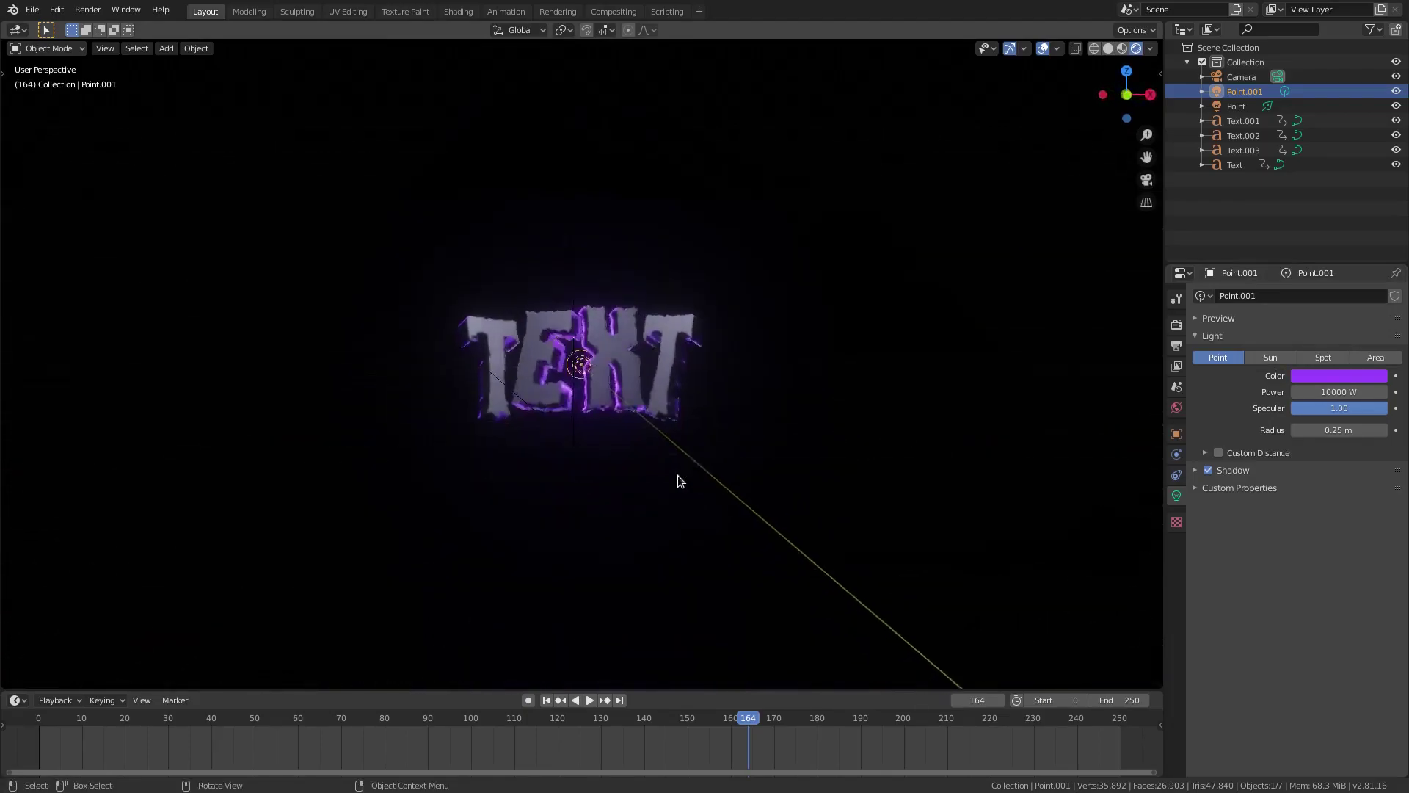
key(g)
right_click(897, 663)
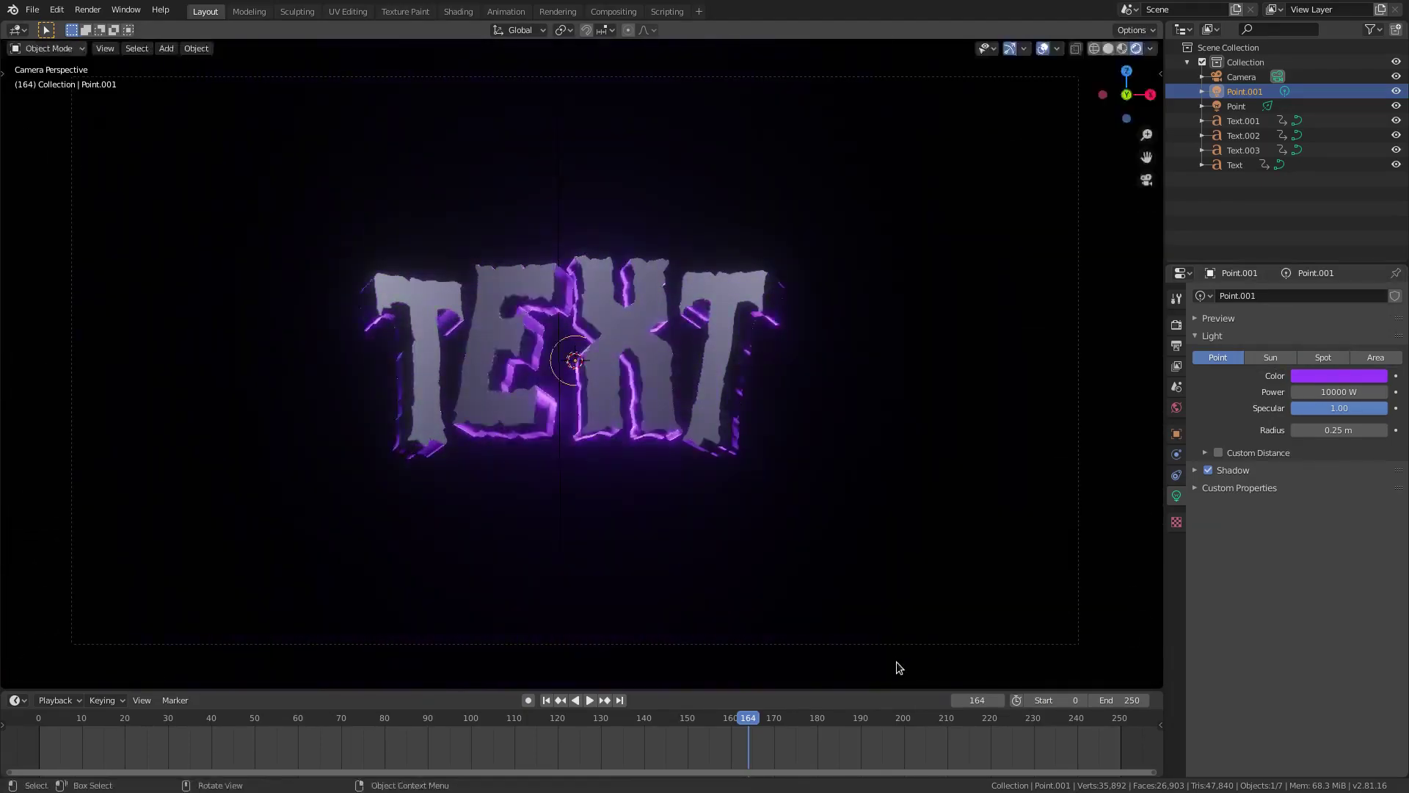
Hide the purple point light to examine the letters without it, reveal it again and return to the camera view
key(h)
middle_drag(641, 400, 681, 398)
click(682, 398)
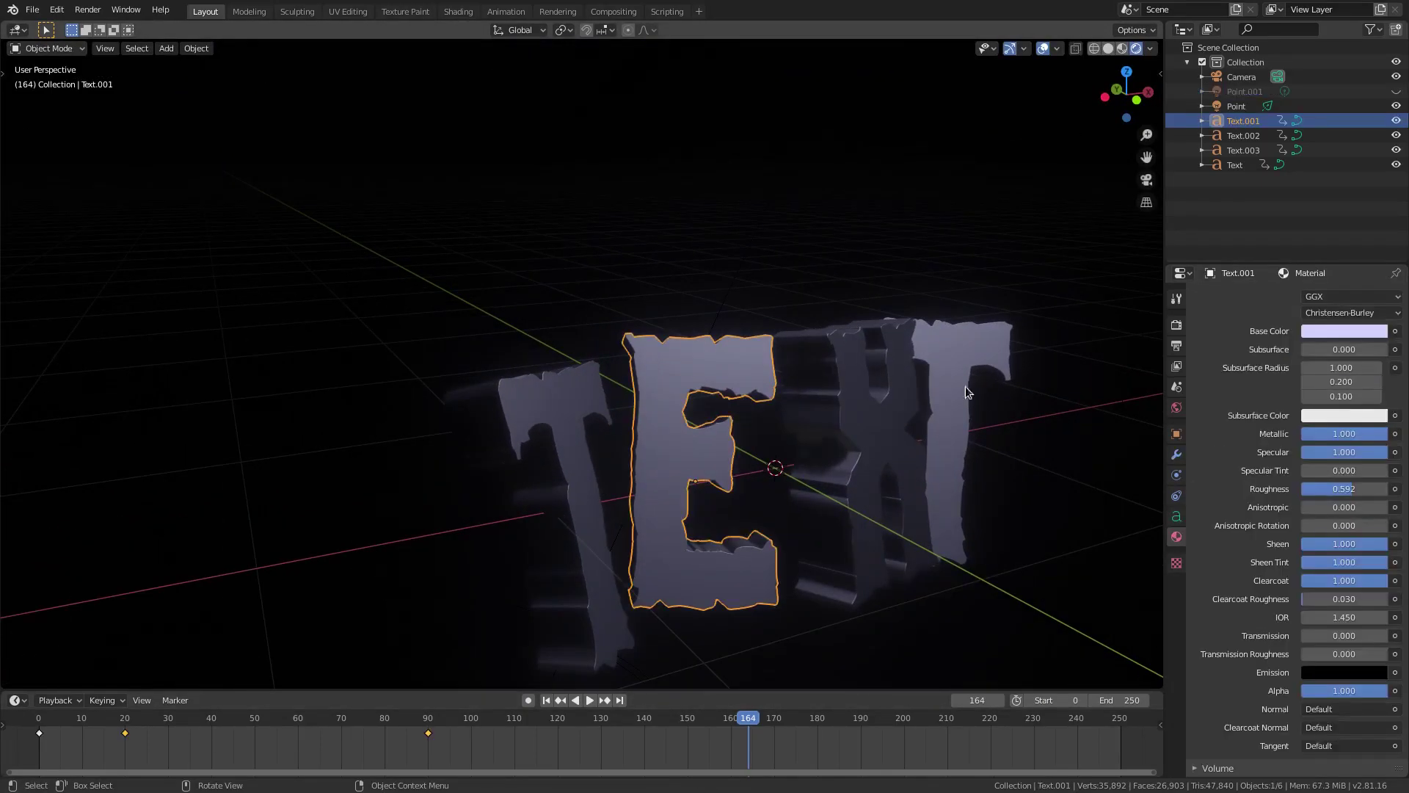
middle_drag(982, 389, 686, 400)
key(alt+h)
key(KP_0)
Open the render settings and switch Bloom off and on again to compare the glow around the letters
click(1177, 324)
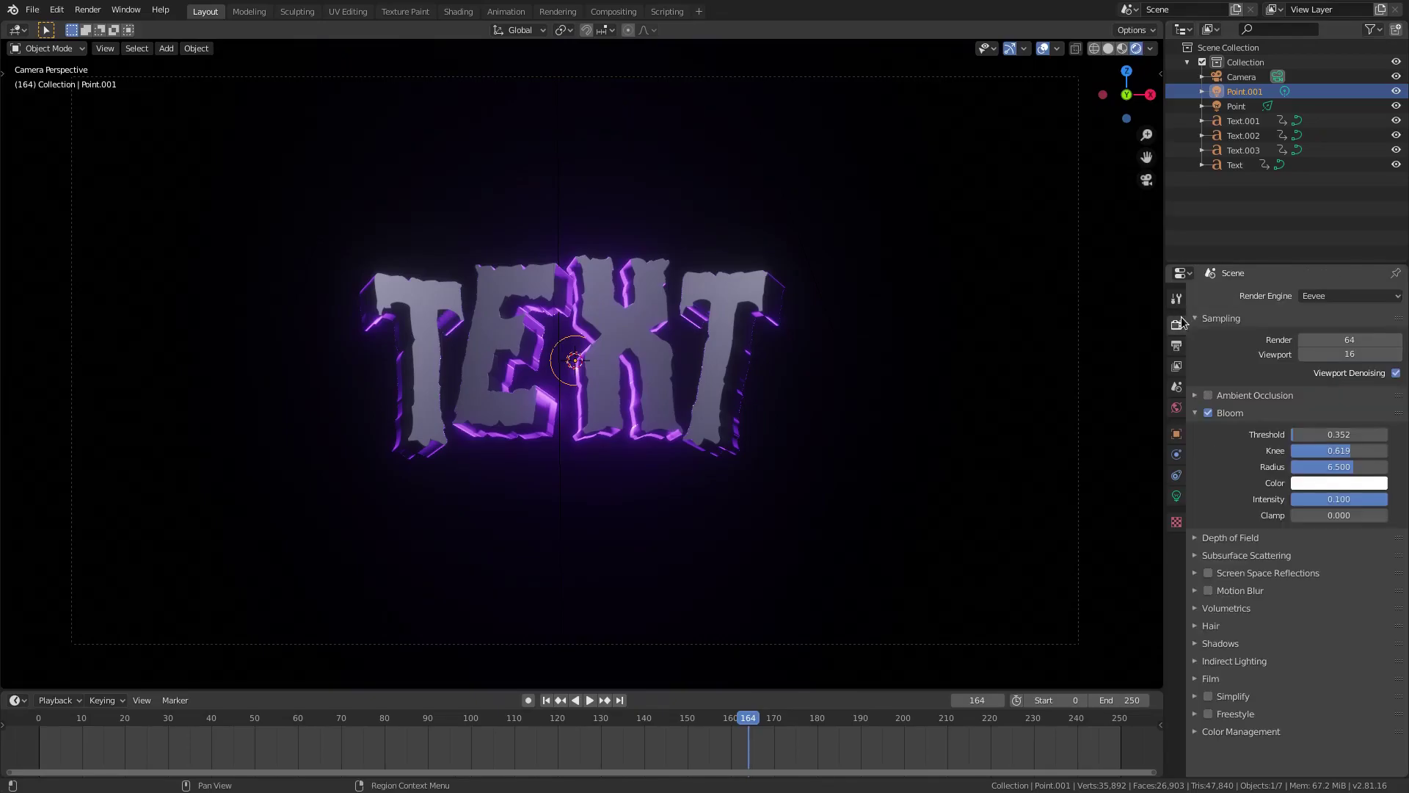
click(1209, 413)
click(1209, 413)
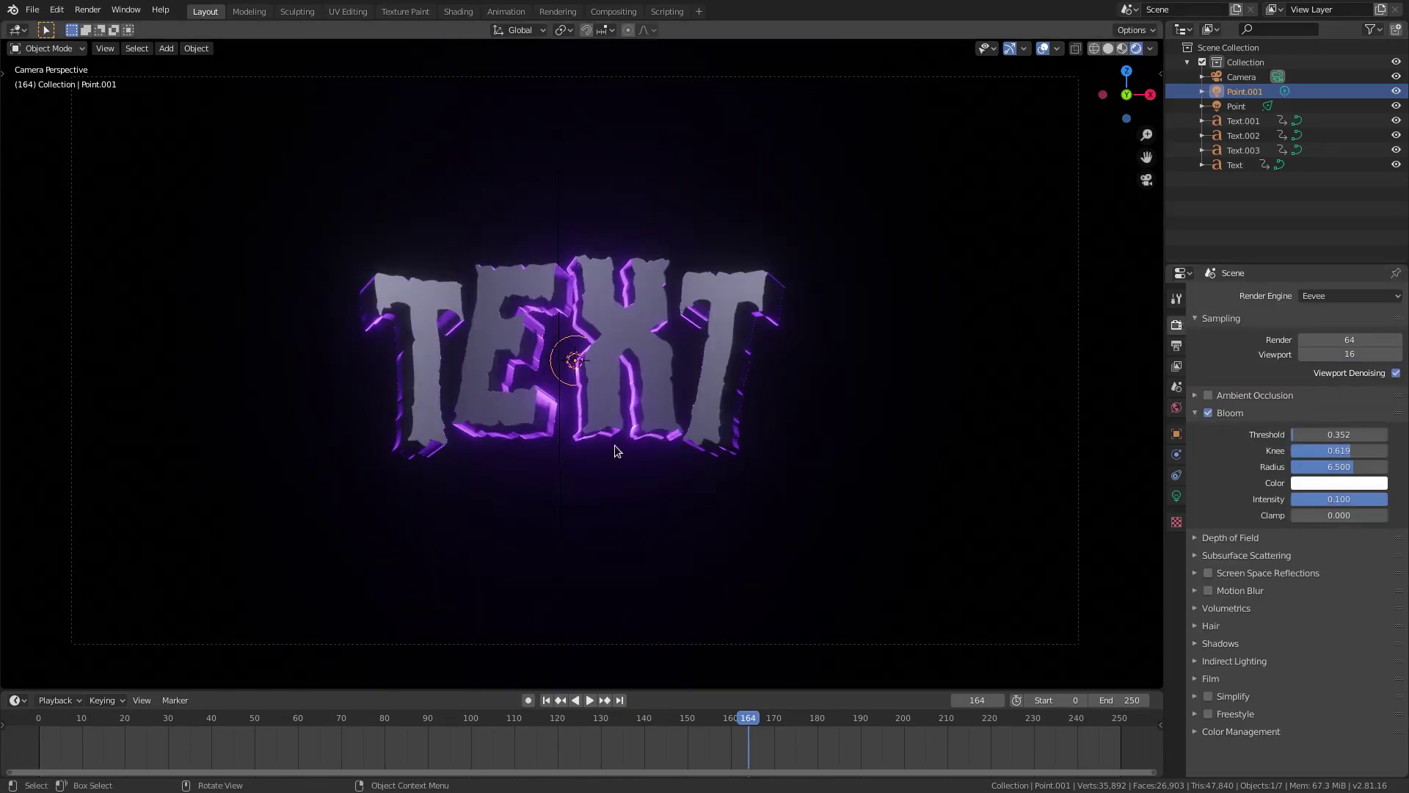
scroll(675, 415, up, 1)
shift+middle_drag(676, 411, 698, 429)
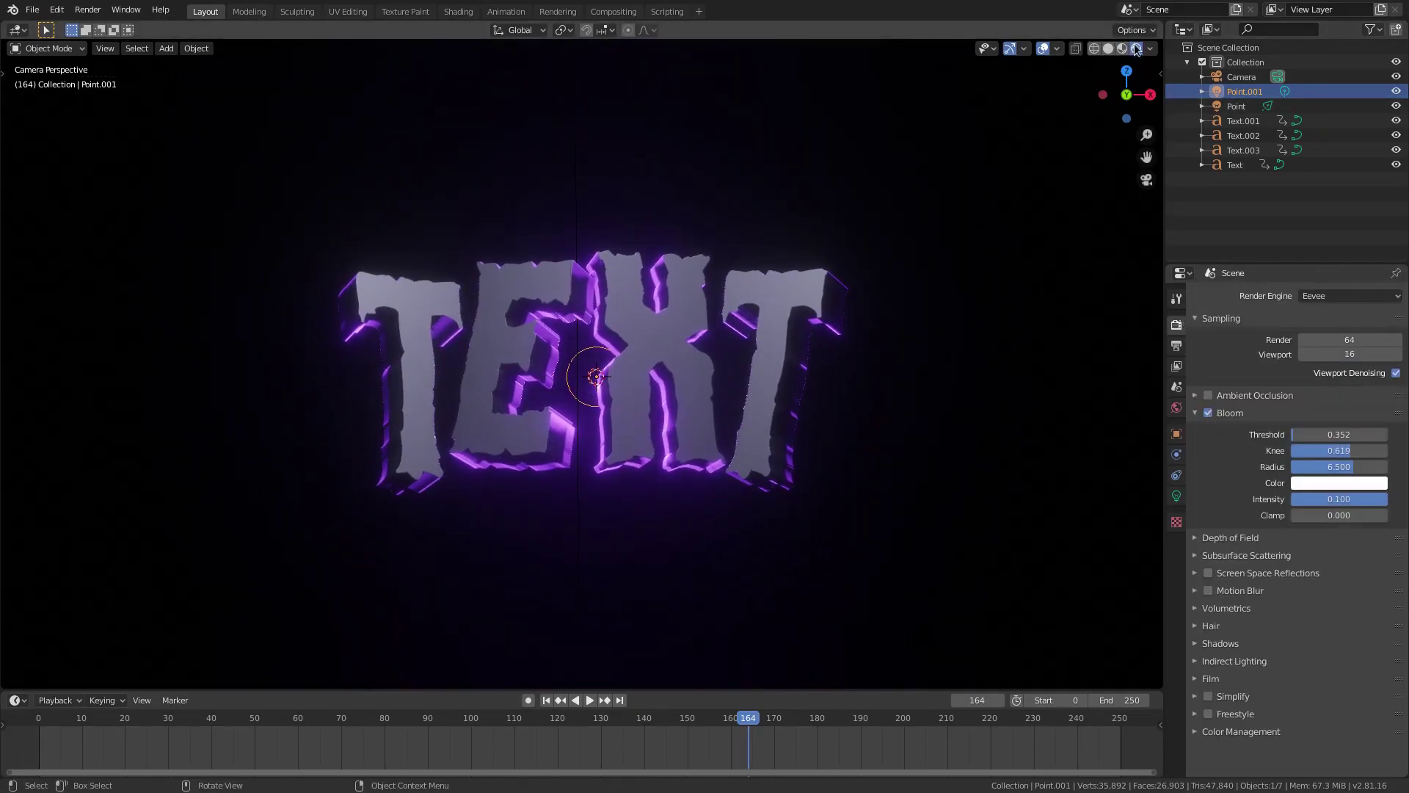
Hide the viewport overlays and play the rendered animation from the first frame
click(1043, 48)
scroll(938, 398, down, 2)
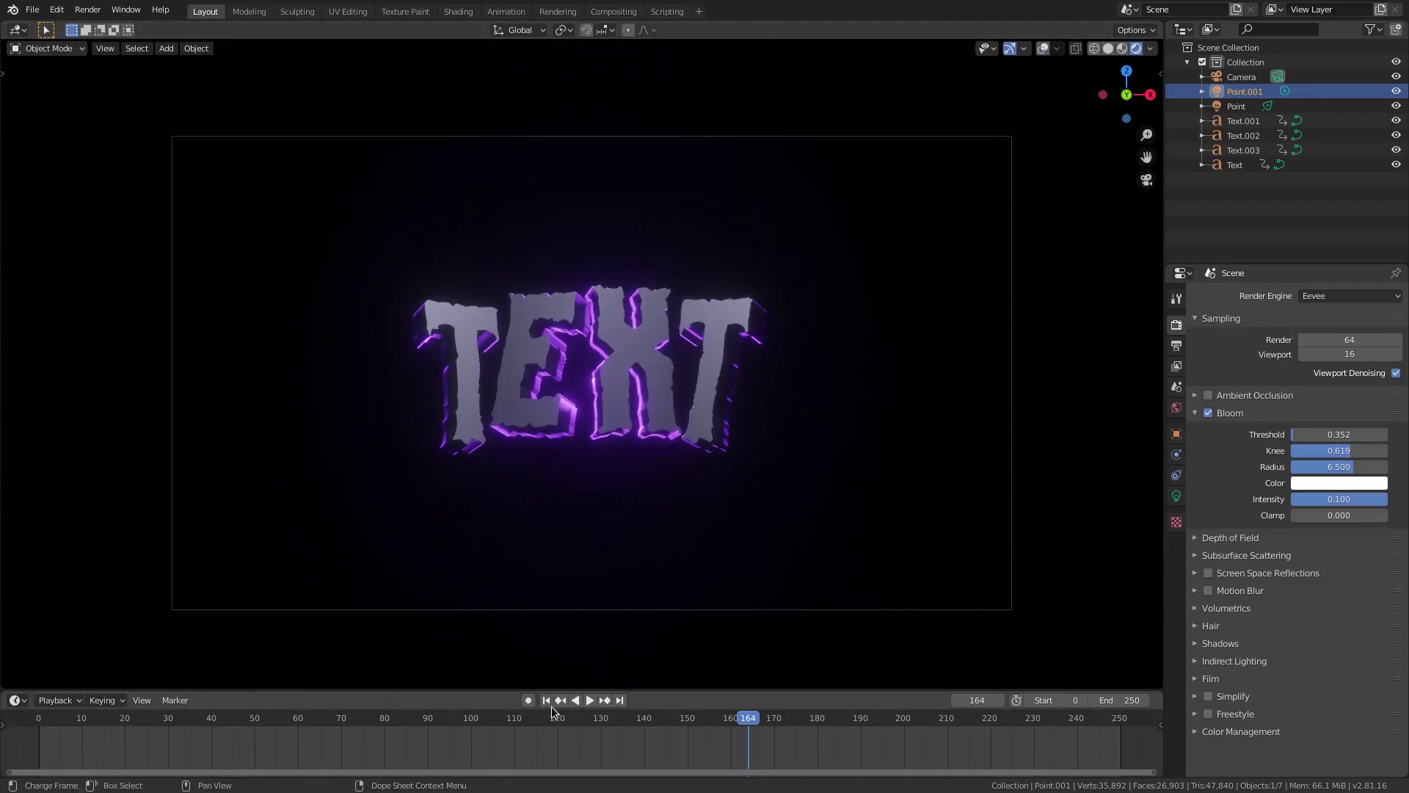
click(547, 702)
click(589, 700)
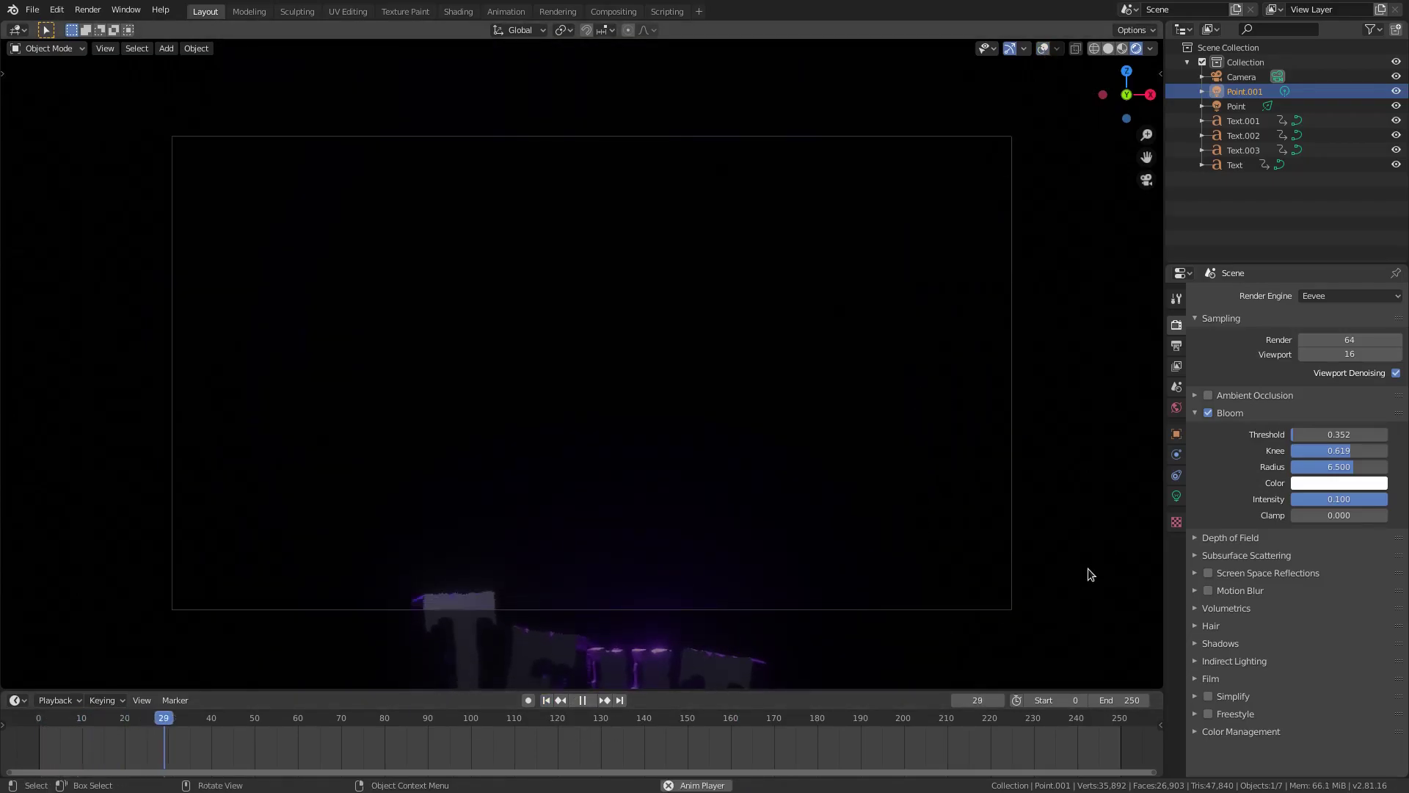